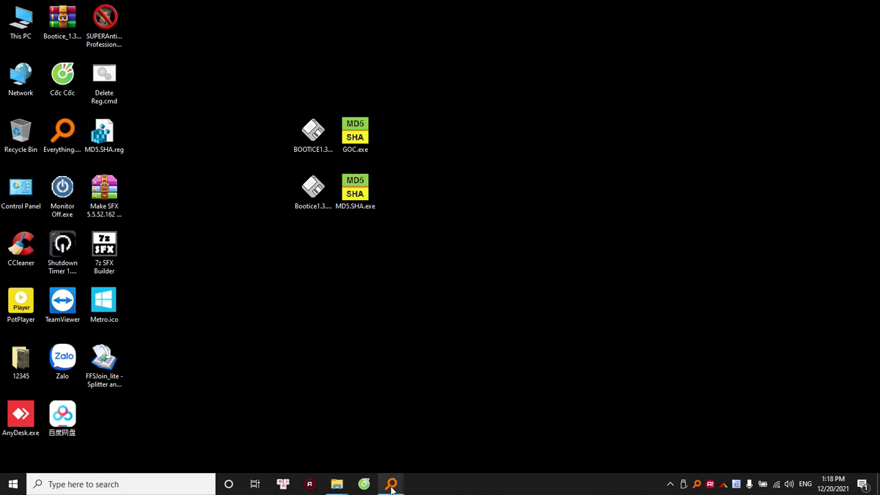
- Close the 'nathan' Everything window and bring the Explorer .wim search of LIFEBOOT (F:) forward
{"action": "mouse_move", "coordinate": [391, 487]}
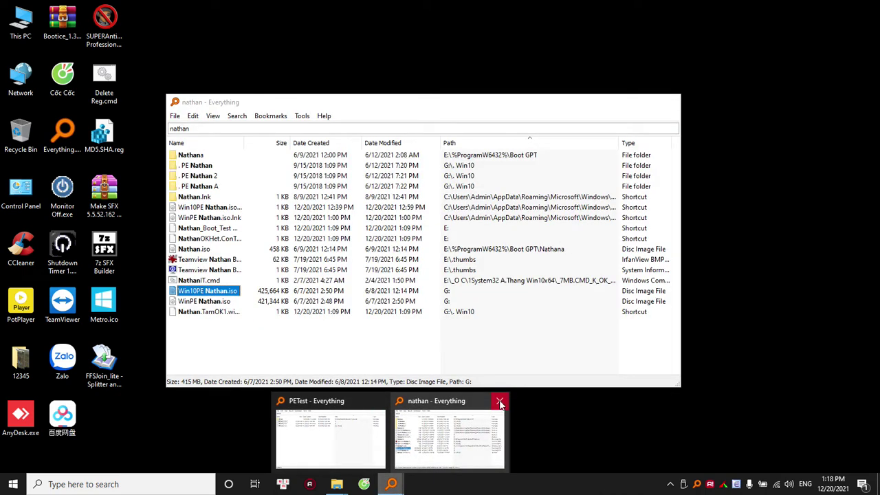
{"action": "left_click", "coordinate": [500, 402]}
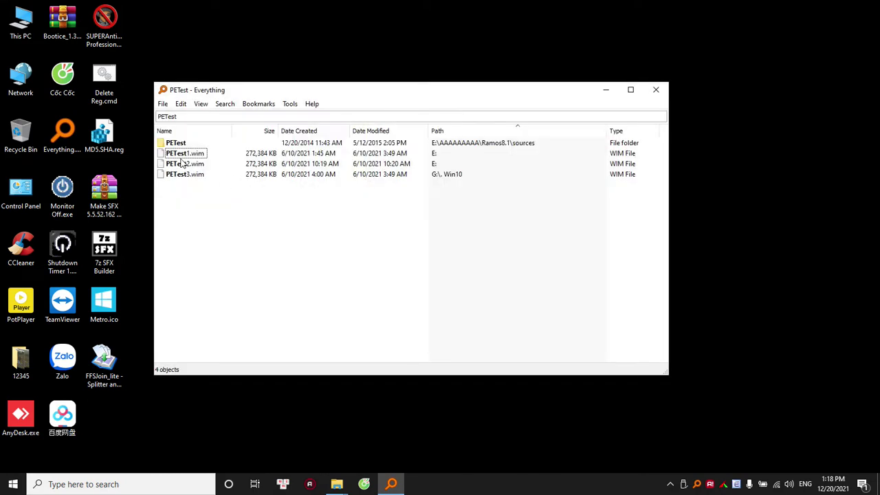
{"action": "mouse_move", "coordinate": [193, 157]}
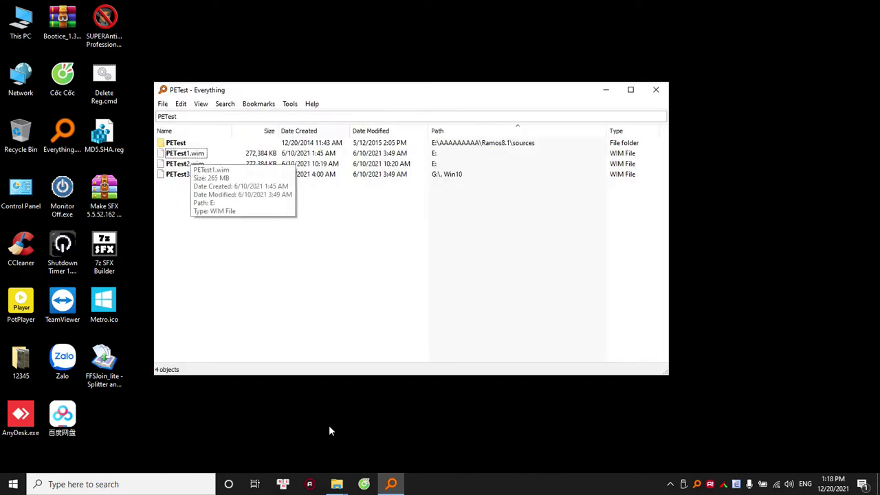
{"action": "mouse_move", "coordinate": [337, 484]}
{"action": "left_click", "coordinate": [401, 440]}
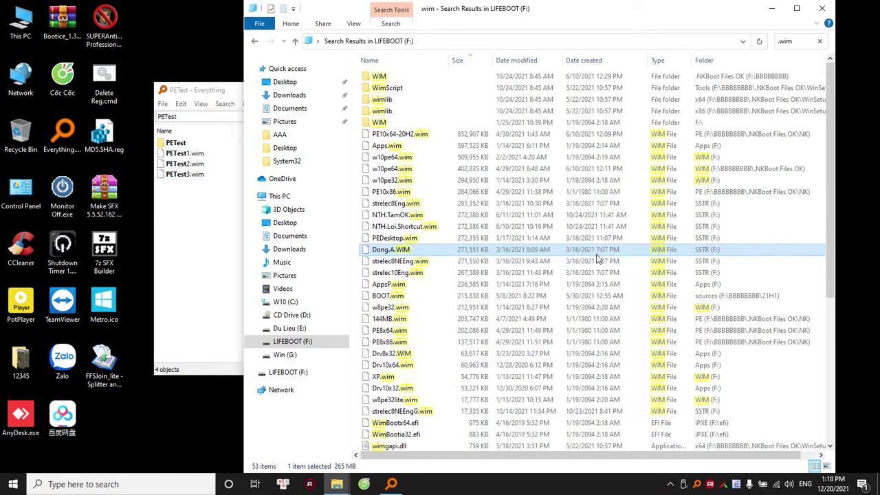
- Open Dong.A.WIM in 7-Zip and browse into its Windows\System32 folder
{"action": "right_click", "coordinate": [396, 252]}
{"action": "mouse_move", "coordinate": [509, 232]}
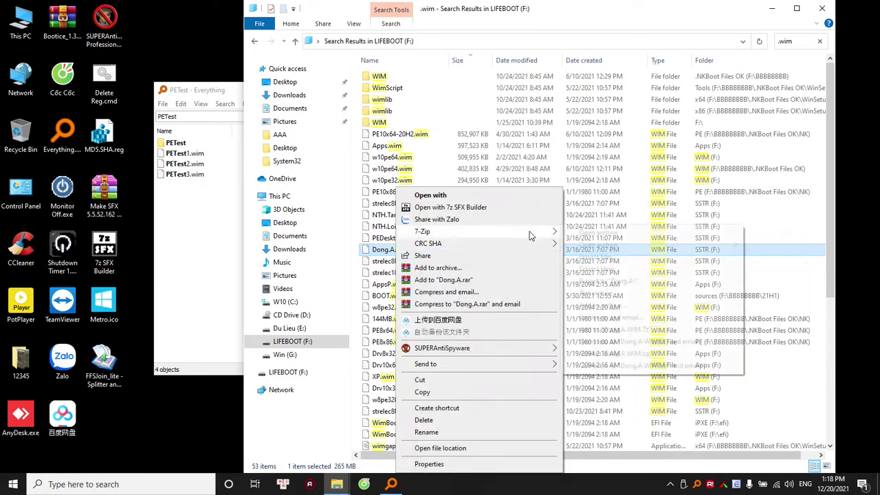
{"action": "left_click", "coordinate": [589, 233]}
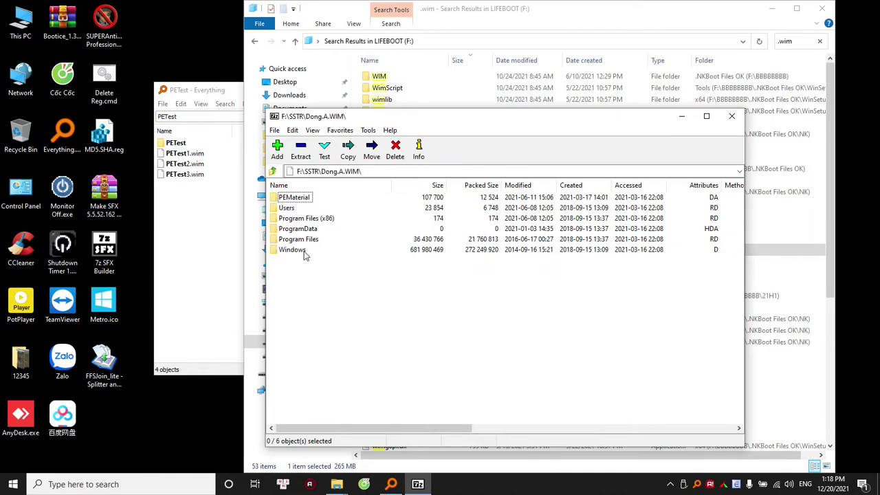
{"action": "double_click", "coordinate": [292, 250]}
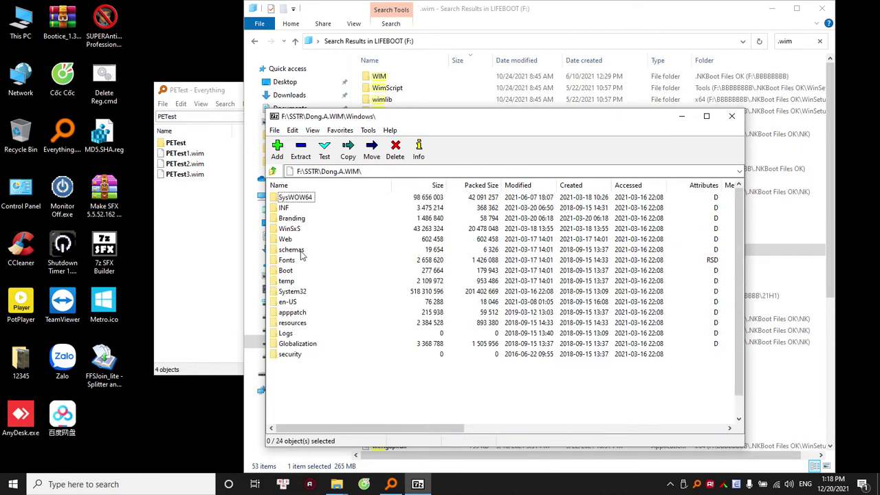
{"action": "double_click", "coordinate": [296, 291]}
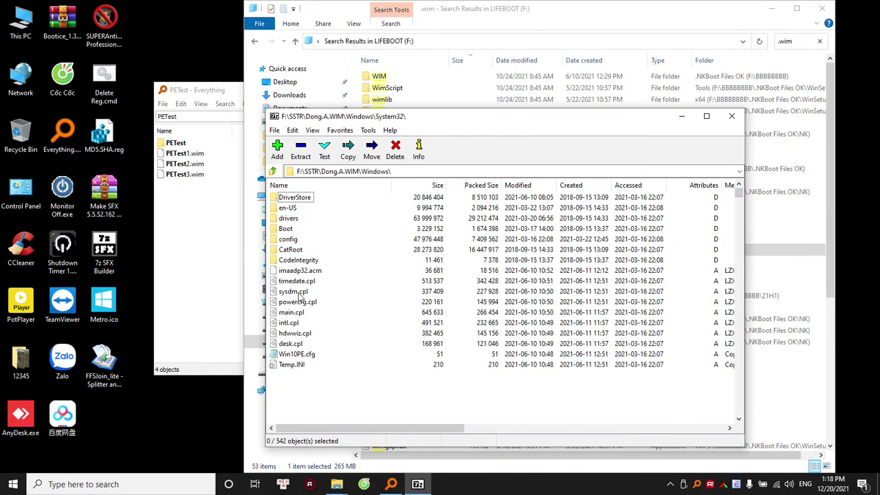
- Copy PECMD.exe from the archive onto the desktop and close the 7-Zip window
{"action": "left_click", "coordinate": [313, 395]}
{"action": "scroll", "coordinate": [315, 393], "scroll_direction": "down", "scroll_amount": 1}
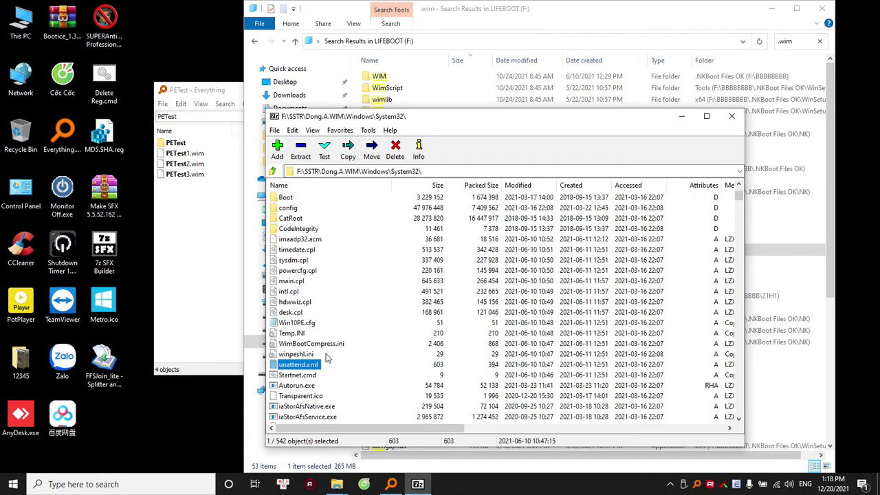
{"action": "scroll", "coordinate": [327, 351], "scroll_direction": "down", "scroll_amount": 3}
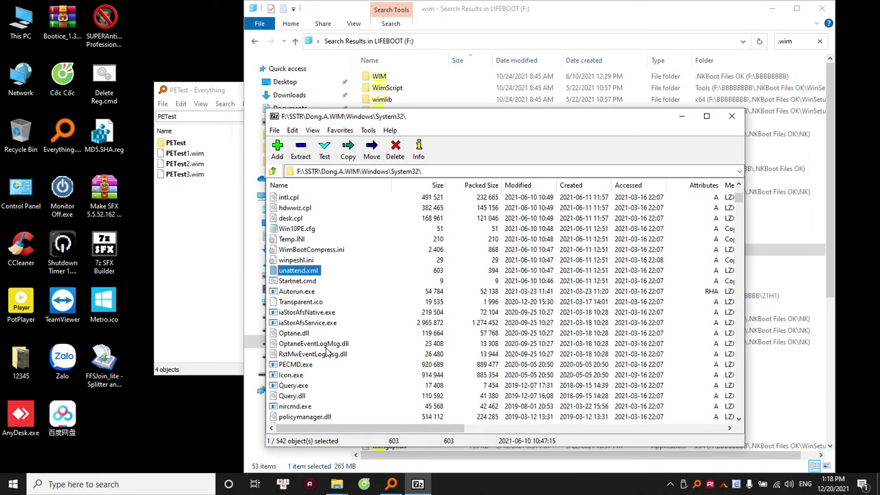
{"action": "left_click", "coordinate": [296, 365]}
{"action": "left_click_drag", "start_coordinate": [302, 369], "coordinate": [136, 437]}
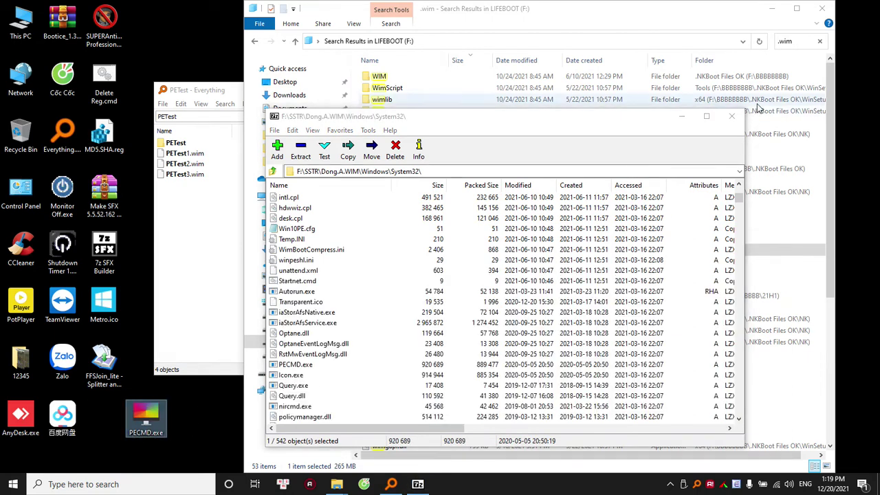
{"action": "left_click", "coordinate": [731, 116]}
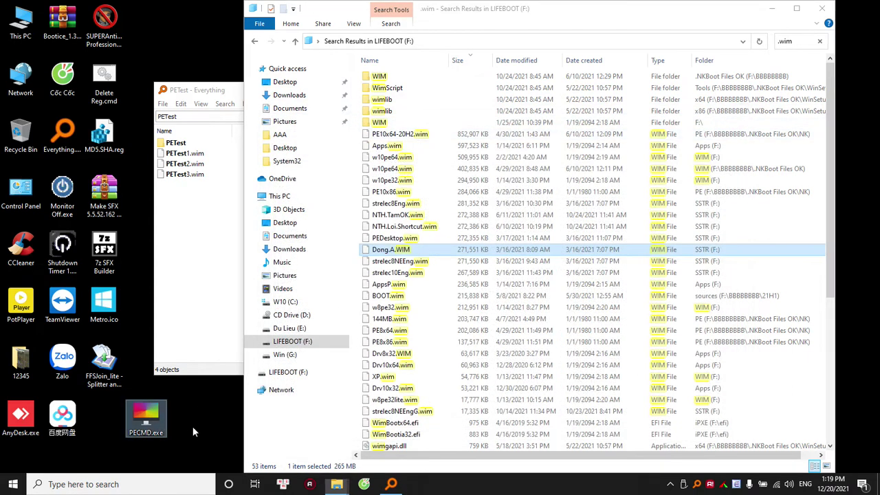
- Open the desktop PECMD.exe in 7-Zip with an empty password and view LifeBoot.cmd.txt in a maximized Notepad
{"action": "right_click", "coordinate": [156, 416]}
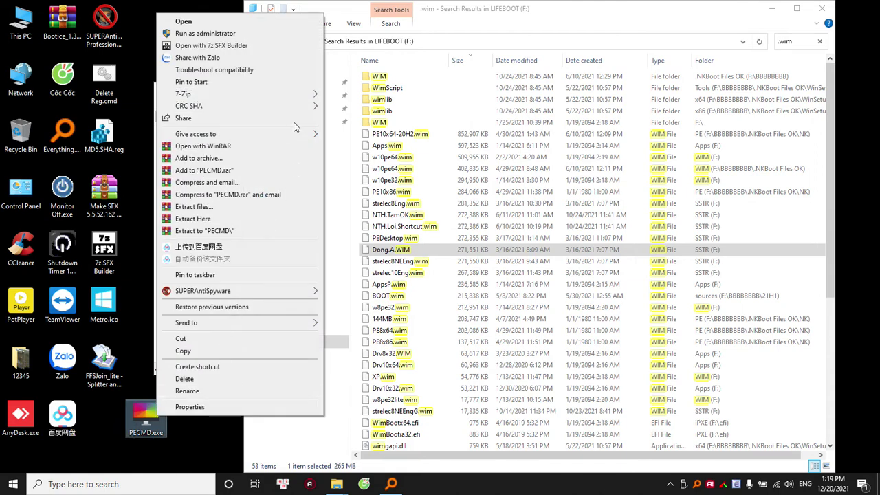
{"action": "mouse_move", "coordinate": [308, 95]}
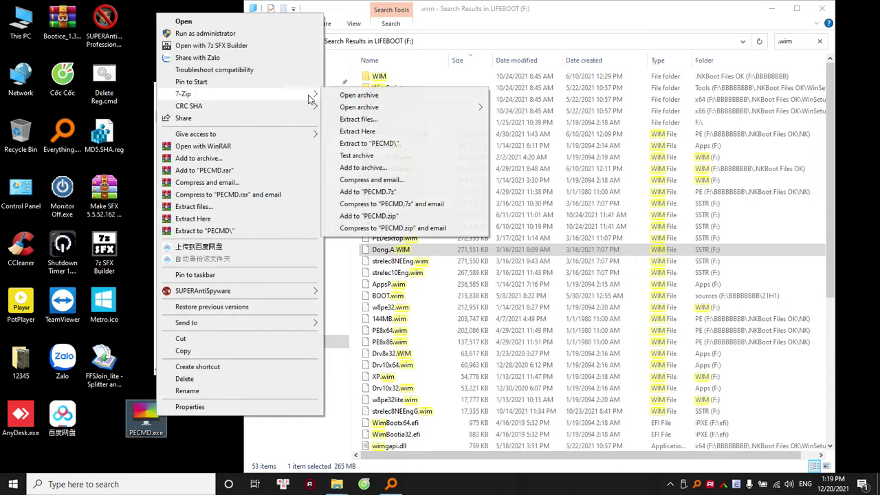
{"action": "left_click", "coordinate": [359, 92]}
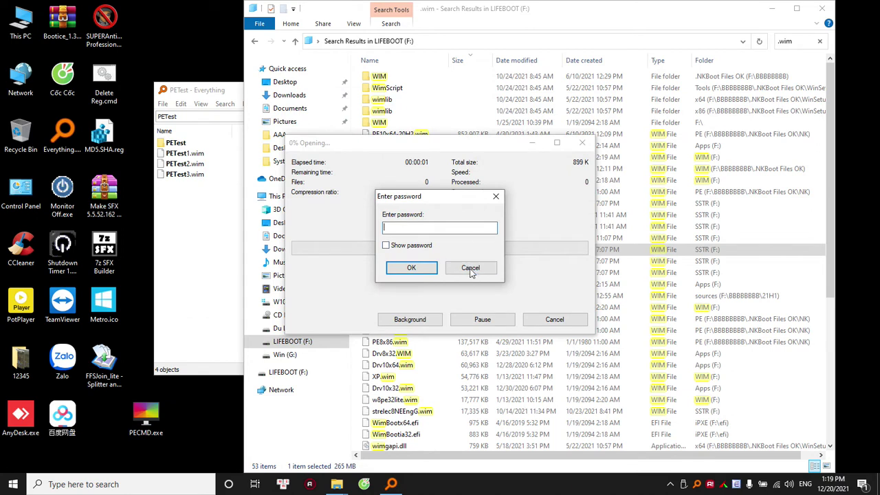
{"action": "left_click", "coordinate": [403, 227]}
{"action": "key", "text": "Return"}
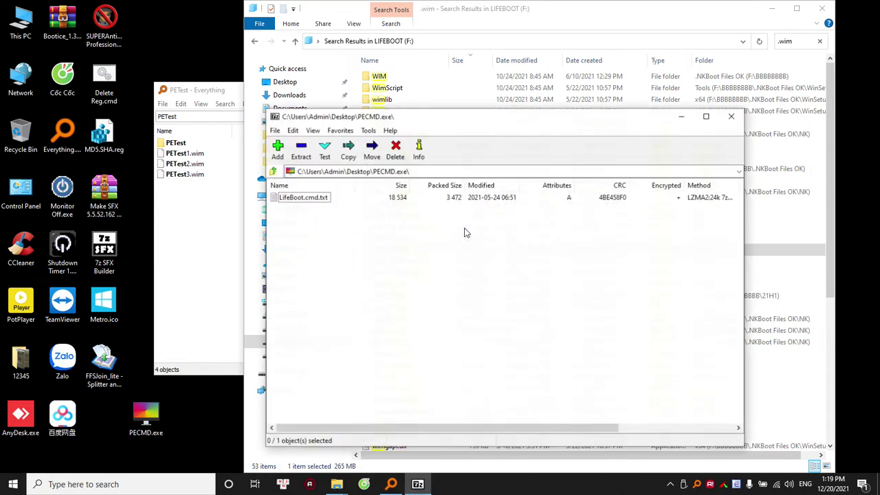
{"action": "double_click", "coordinate": [314, 197]}
{"action": "double_click", "coordinate": [485, 81]}
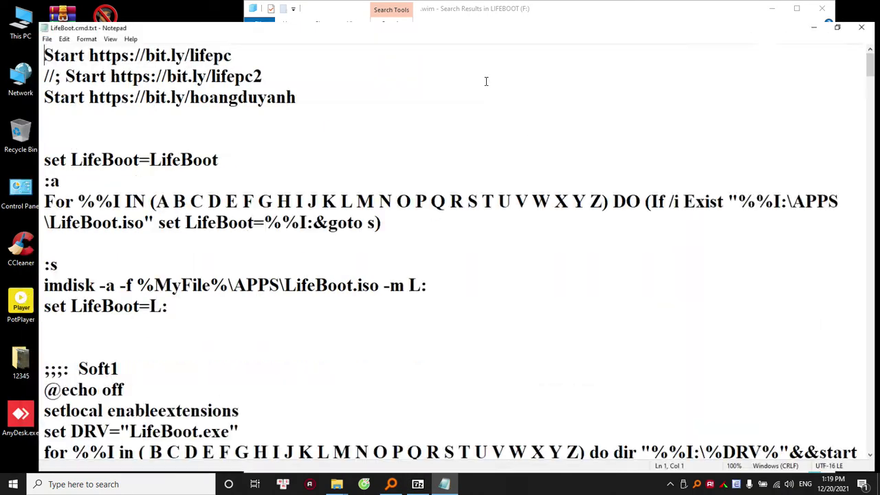
- Scroll through the LifeBoot.cmd.txt script, then close Notepad and the PECMD.exe archive view
{"action": "scroll", "coordinate": [470, 170], "scroll_direction": "down", "scroll_amount": 5}
{"action": "scroll", "coordinate": [470, 171], "scroll_direction": "down", "scroll_amount": 20}
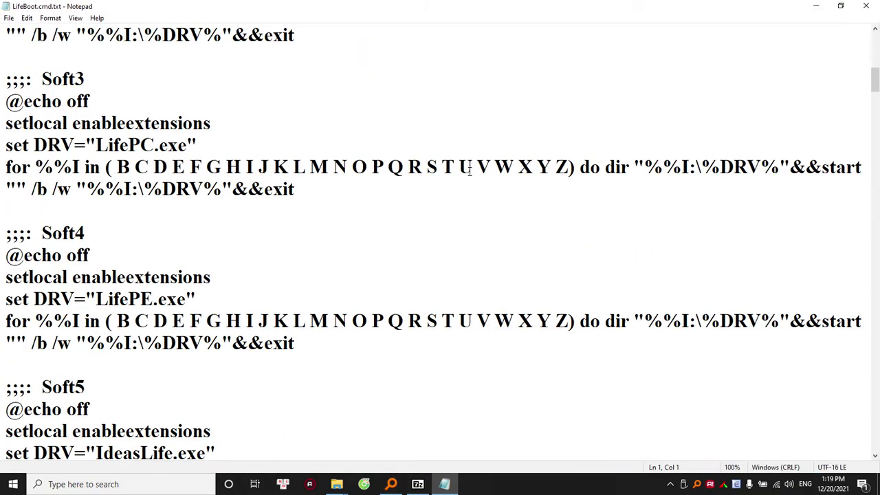
{"action": "scroll", "coordinate": [469, 172], "scroll_direction": "down", "scroll_amount": 15}
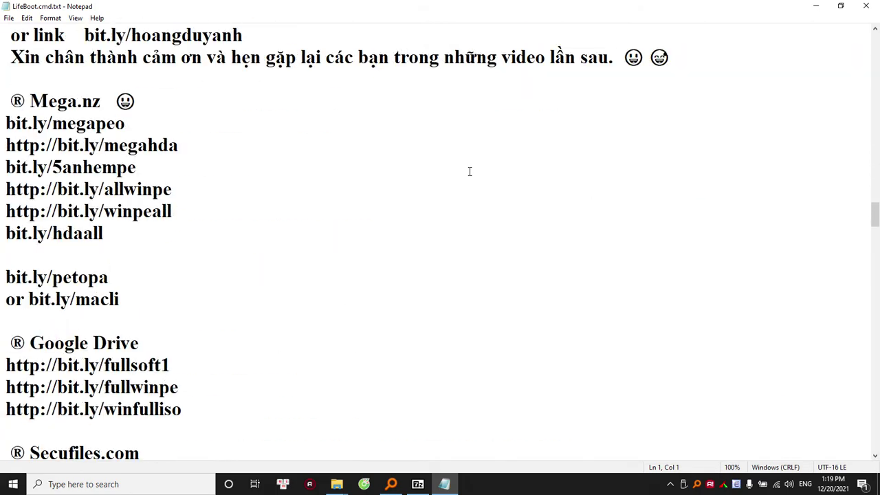
{"action": "scroll", "coordinate": [470, 171], "scroll_direction": "up", "scroll_amount": 3}
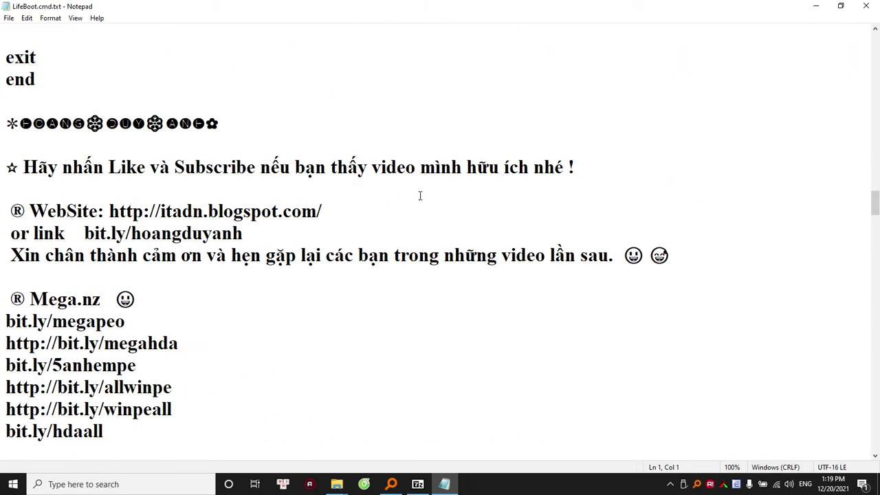
{"action": "scroll", "coordinate": [415, 211], "scroll_direction": "down", "scroll_amount": 13}
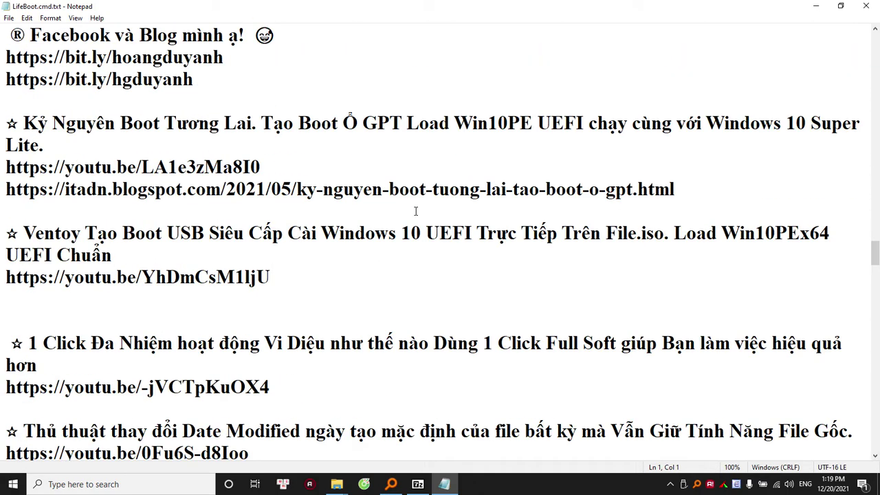
{"action": "scroll", "coordinate": [415, 210], "scroll_direction": "down", "scroll_amount": 8}
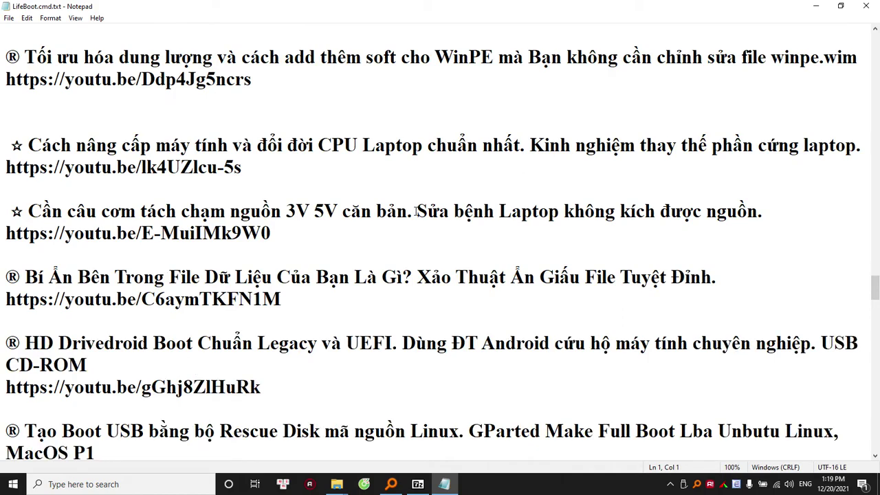
{"action": "scroll", "coordinate": [416, 210], "scroll_direction": "down", "scroll_amount": 12}
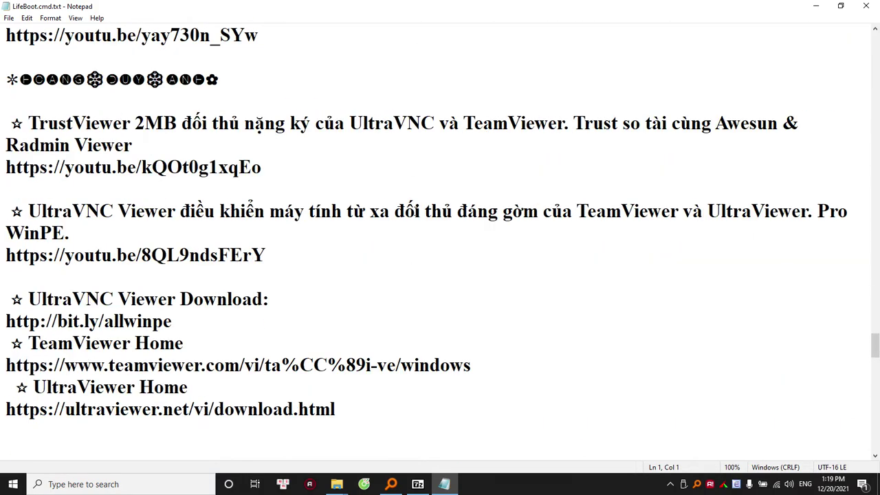
{"action": "scroll", "coordinate": [415, 210], "scroll_direction": "down", "scroll_amount": 5}
{"action": "scroll", "coordinate": [415, 211], "scroll_direction": "down", "scroll_amount": 3}
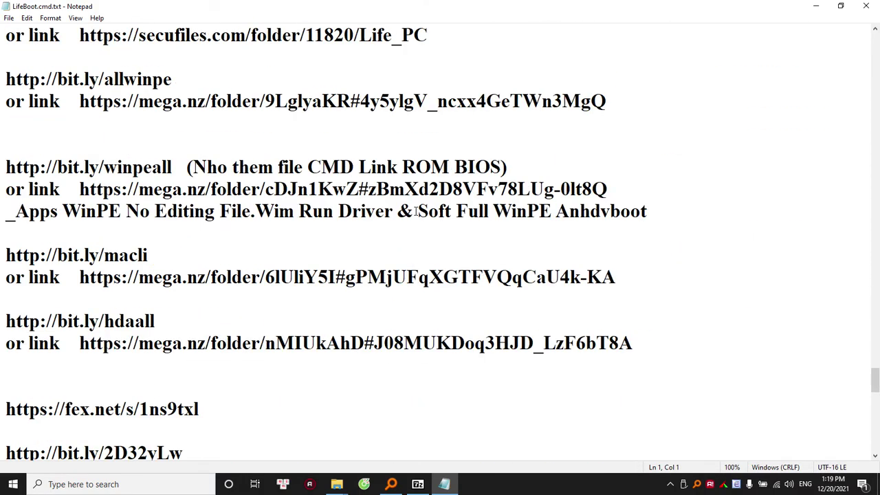
{"action": "scroll", "coordinate": [415, 211], "scroll_direction": "down", "scroll_amount": 1}
{"action": "key", "text": "alt+F4"}
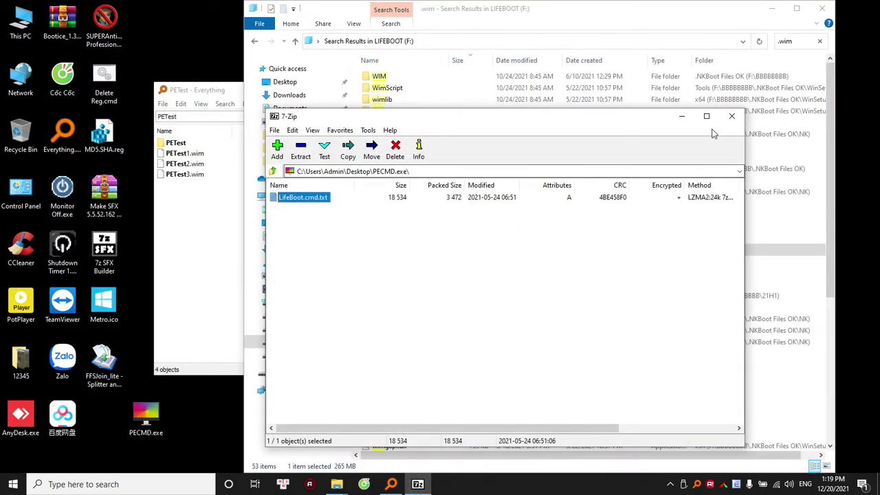
{"action": "left_click", "coordinate": [731, 116]}
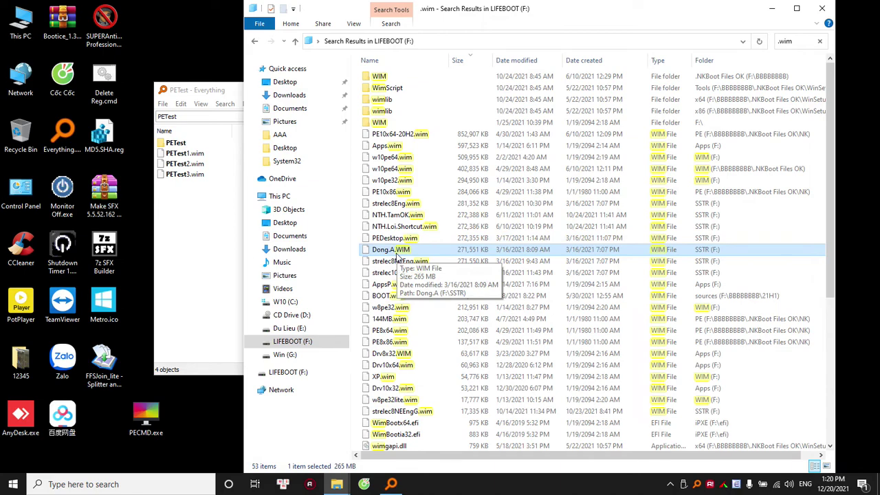
- Reopen Dong.A.WIM in 7-Zip at its Windows\System32 folder
{"action": "right_click", "coordinate": [396, 256]}
{"action": "mouse_move", "coordinate": [521, 232]}
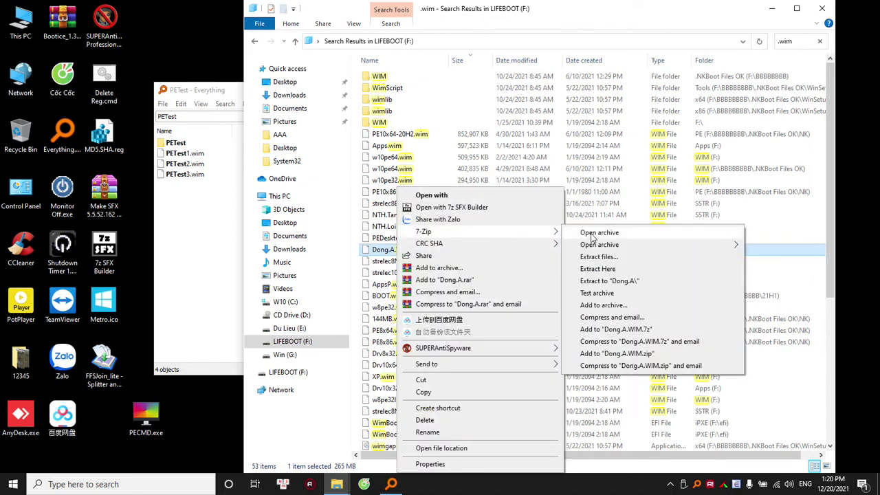
{"action": "left_click", "coordinate": [591, 235]}
{"action": "double_click", "coordinate": [348, 253]}
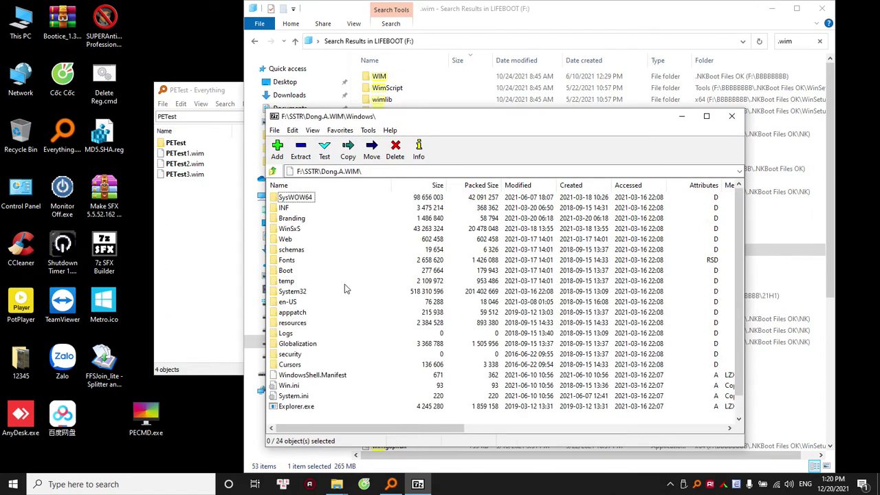
{"action": "double_click", "coordinate": [295, 293]}
- Check PECMD.exe's details, close the archive view, and minimize the Explorer search
{"action": "left_click", "coordinate": [316, 385]}
{"action": "scroll", "coordinate": [316, 389], "scroll_direction": "down", "scroll_amount": 4}
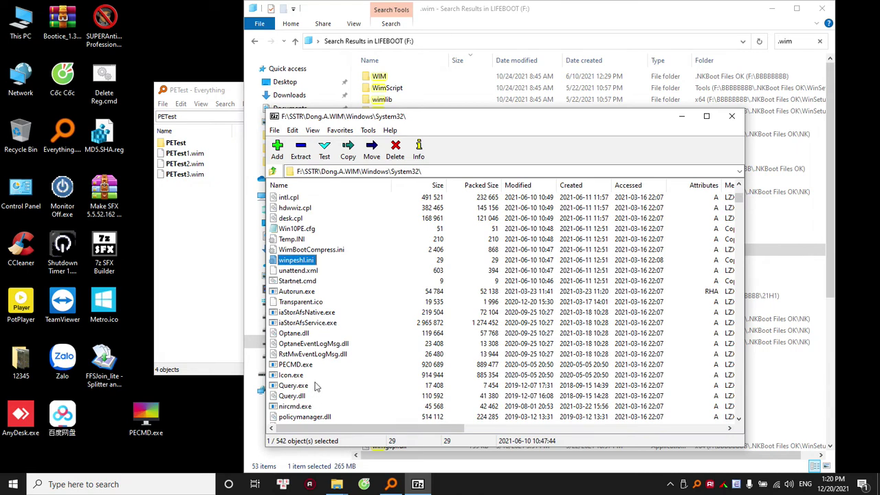
{"action": "left_click", "coordinate": [305, 364]}
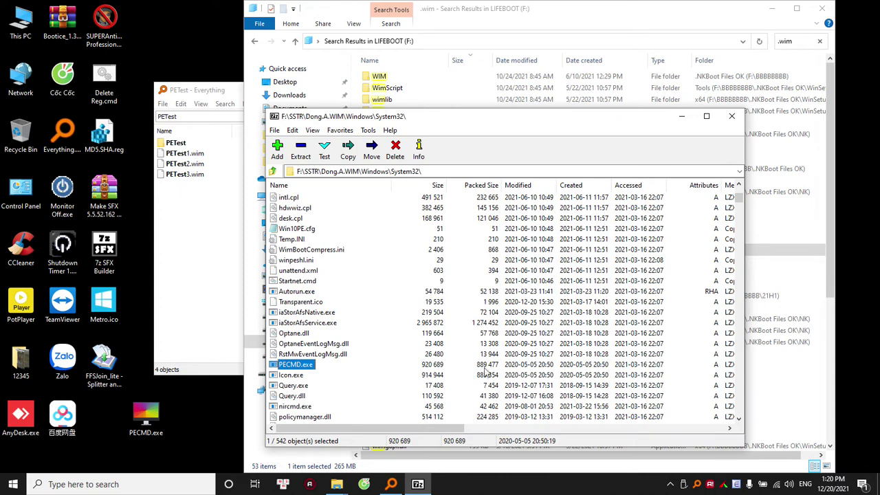
{"action": "left_click", "coordinate": [584, 371]}
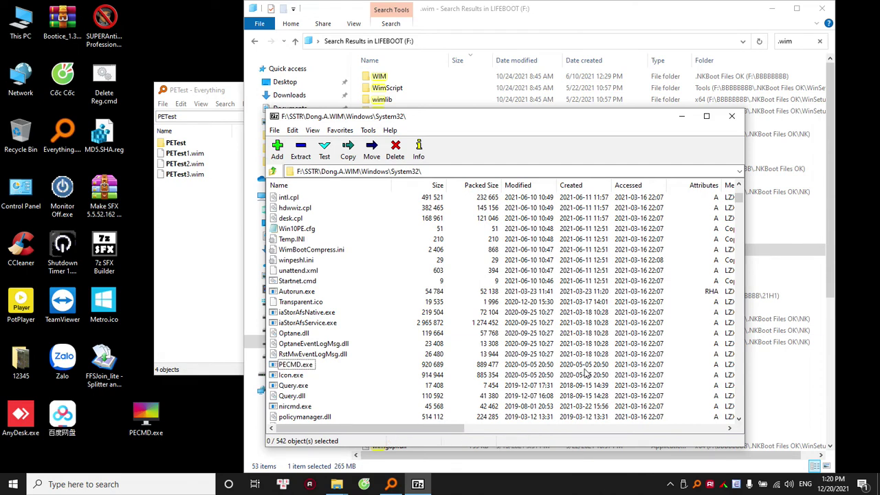
{"action": "left_click", "coordinate": [732, 116]}
{"action": "left_click", "coordinate": [771, 9]}
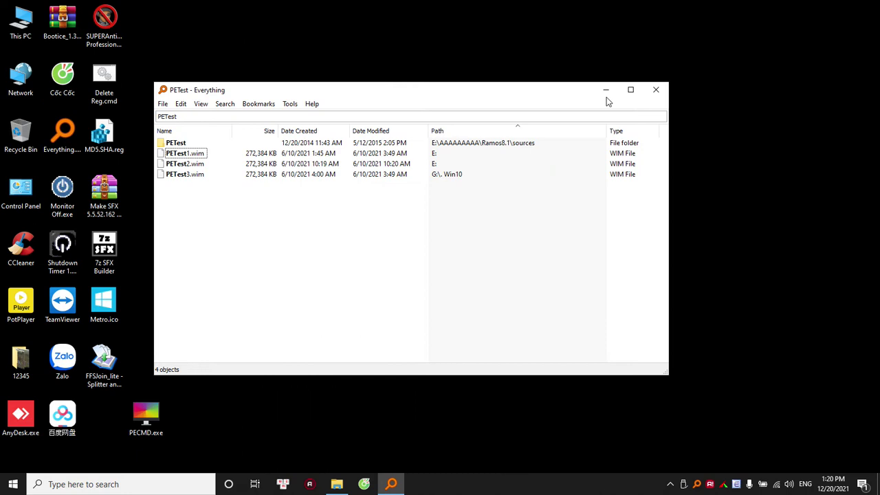
- Select PETest1.wim in Everything's PETest results
{"action": "left_click", "coordinate": [193, 154]}
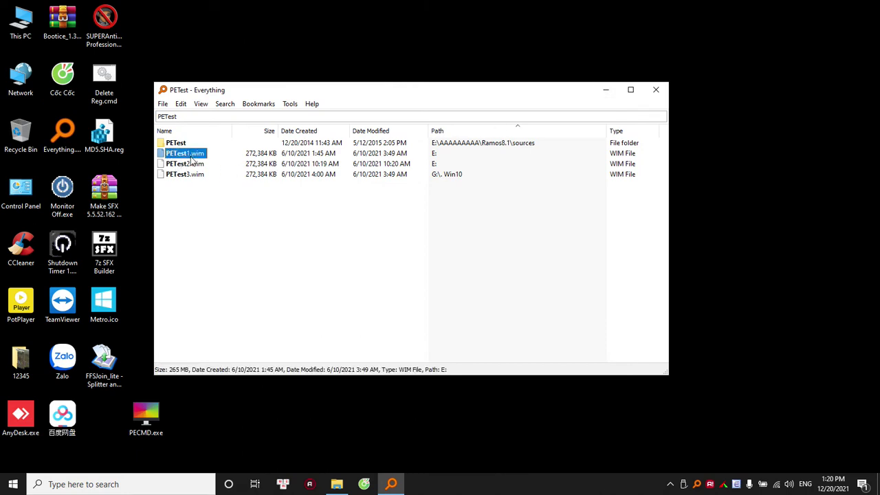
{"action": "left_click", "coordinate": [337, 483]}
{"action": "left_click", "coordinate": [223, 221]}
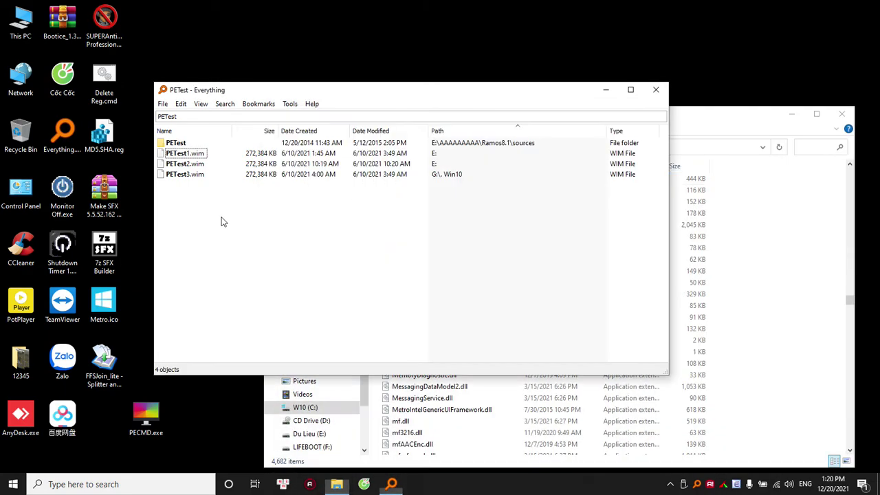
- Open PETest1.wim in 7-Zip at Windows\System32 and view its Temp.INI in Notepad
{"action": "right_click", "coordinate": [194, 155]}
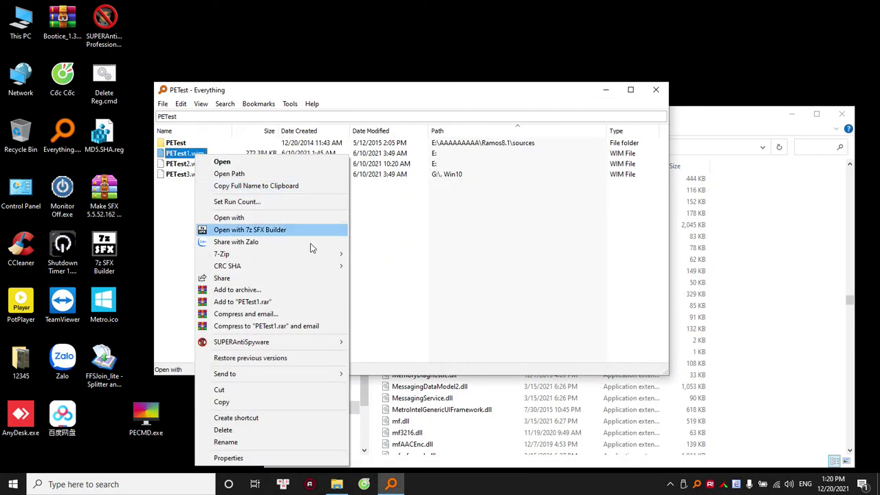
{"action": "mouse_move", "coordinate": [330, 254]}
{"action": "left_click", "coordinate": [369, 254]}
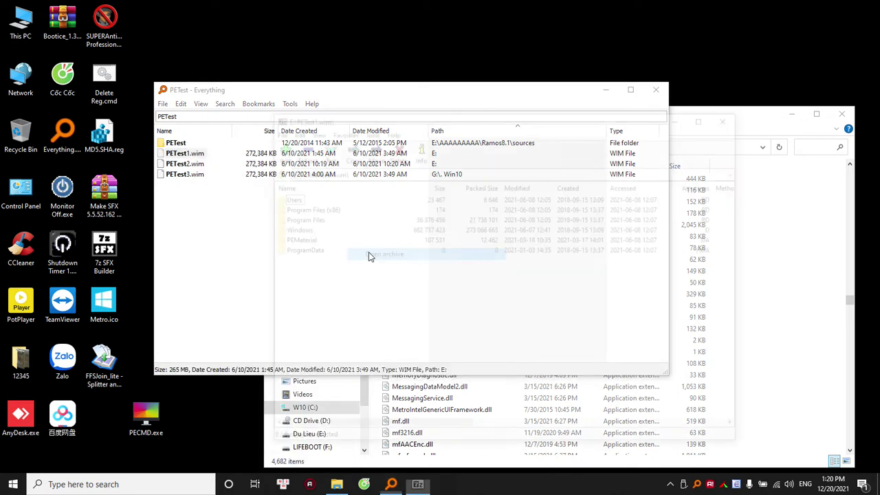
{"action": "double_click", "coordinate": [295, 228]}
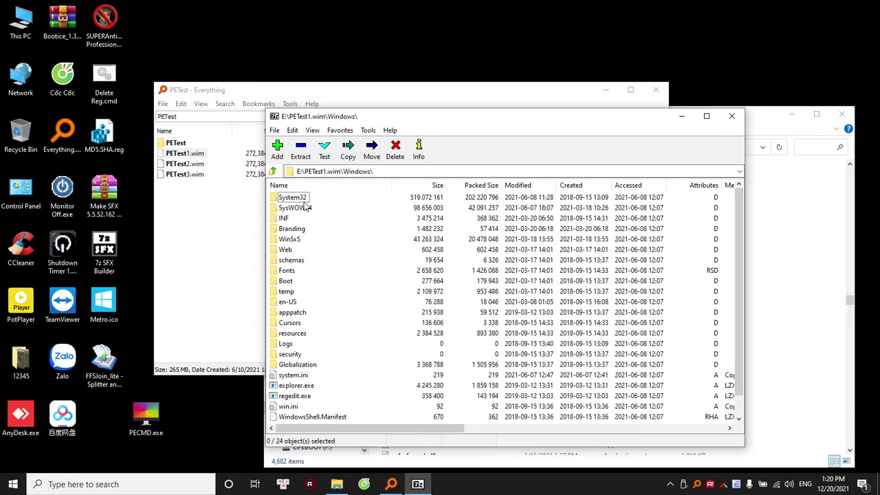
{"action": "double_click", "coordinate": [302, 199]}
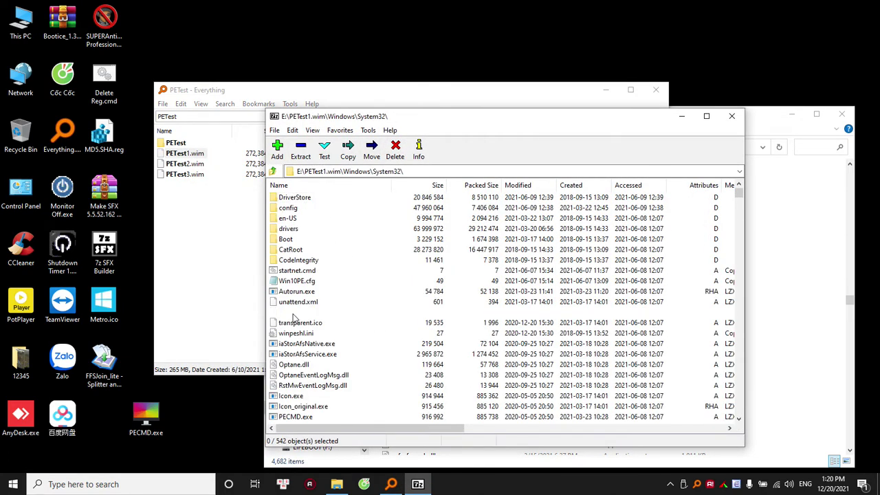
{"action": "double_click", "coordinate": [293, 312]}
{"action": "left_click", "coordinate": [791, 246]}
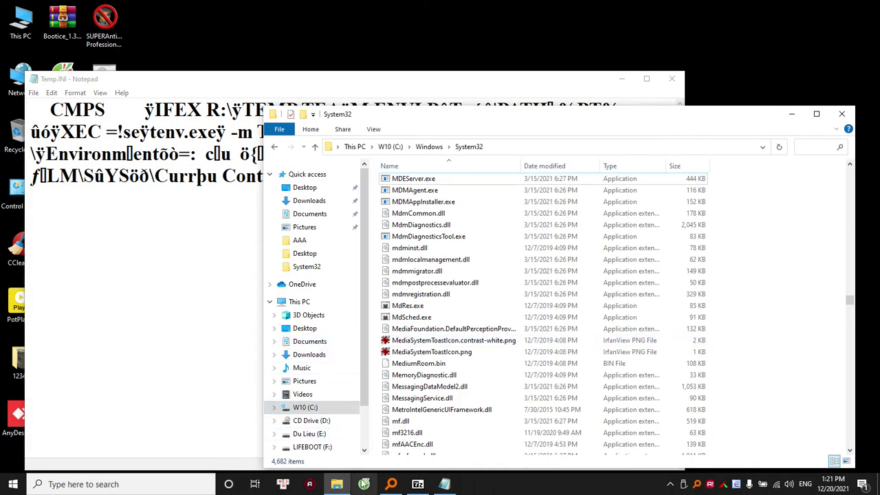
- In a new Explorer window, search LIFEBOOT (F:) for .wim files
{"action": "middle_click", "coordinate": [336, 484]}
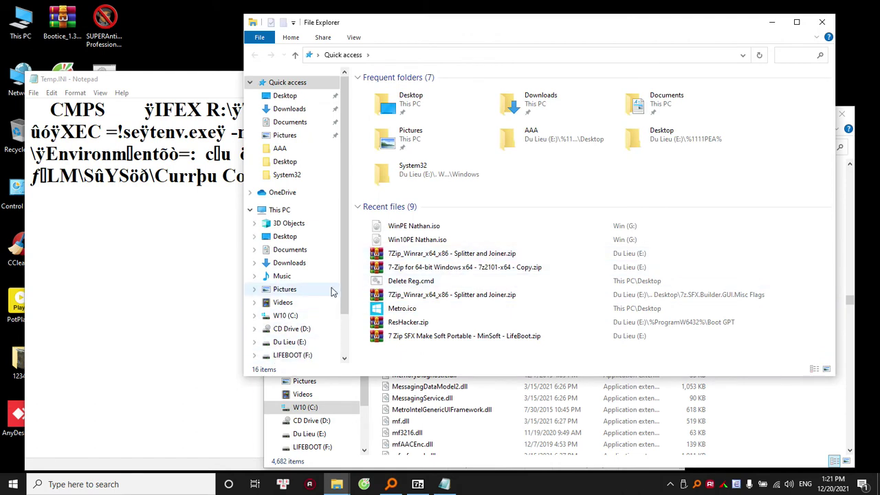
{"action": "left_click", "coordinate": [278, 210]}
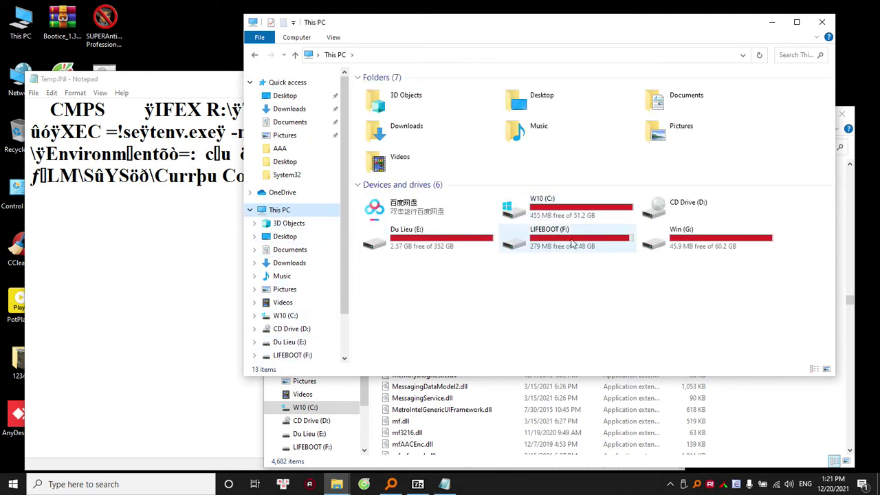
{"action": "double_click", "coordinate": [595, 247]}
{"action": "left_click", "coordinate": [792, 57]}
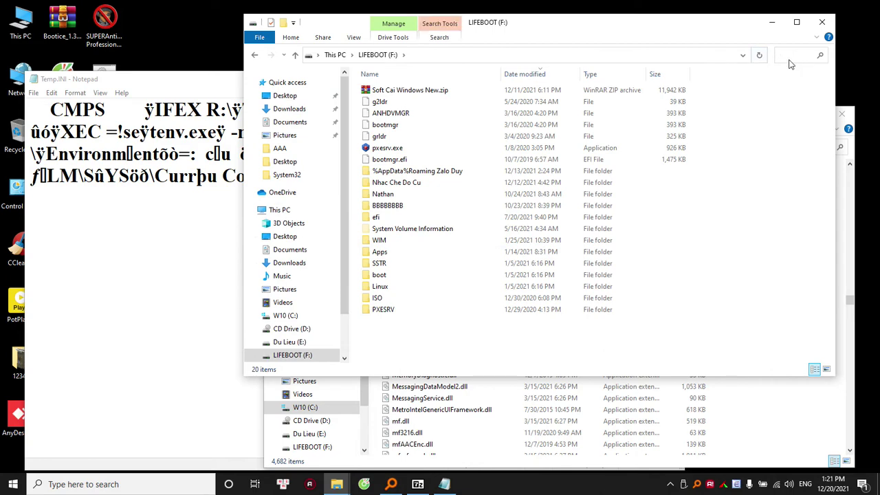
{"action": "type", "text": ".wim"}
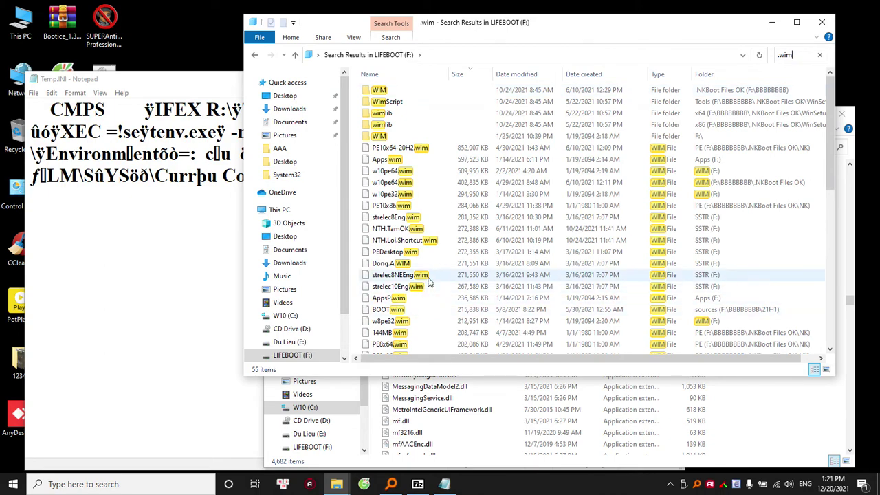
- Open PEDesktop.wim in 7-Zip at its Windows\System32 folder
{"action": "right_click", "coordinate": [405, 255]}
{"action": "mouse_move", "coordinate": [527, 232]}
{"action": "left_click", "coordinate": [610, 234]}
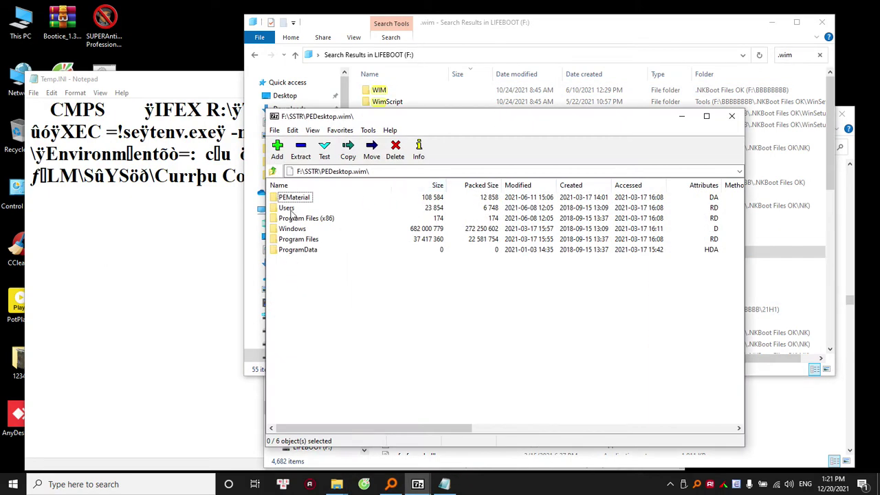
{"action": "double_click", "coordinate": [296, 228]}
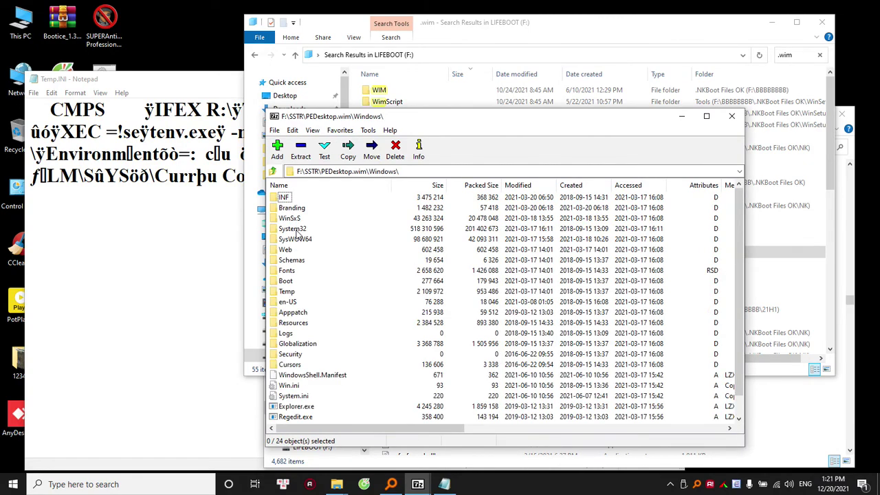
{"action": "double_click", "coordinate": [297, 230]}
{"action": "left_click_drag", "start_coordinate": [458, 114], "coordinate": [579, 83]}
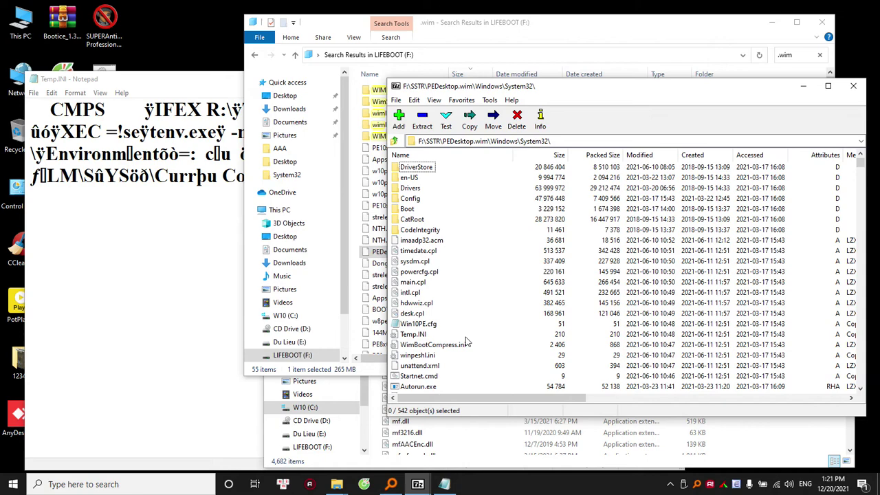
- Open PEDesktop.wim's Temp.INI in Notepad, then close both Temp.INI Notepad windows
{"action": "left_click", "coordinate": [419, 335]}
{"action": "double_click", "coordinate": [418, 335]}
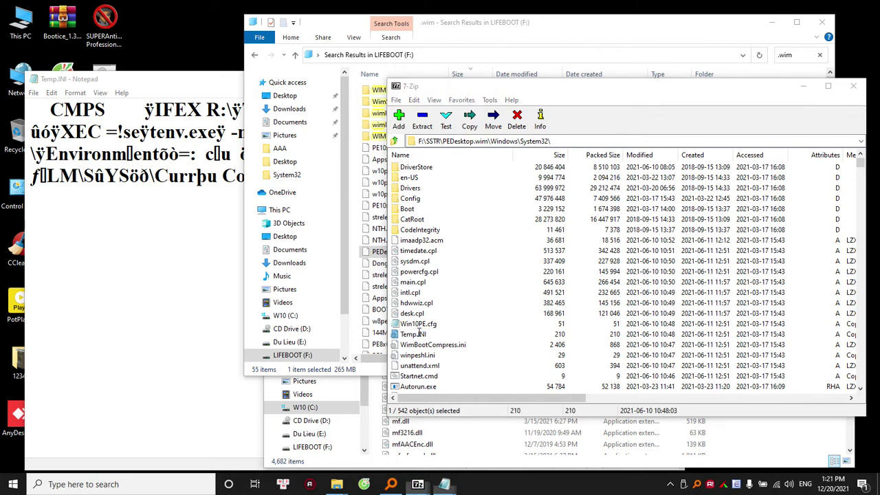
{"action": "left_click_drag", "start_coordinate": [365, 79], "coordinate": [551, 52]}
{"action": "left_click", "coordinate": [68, 234]}
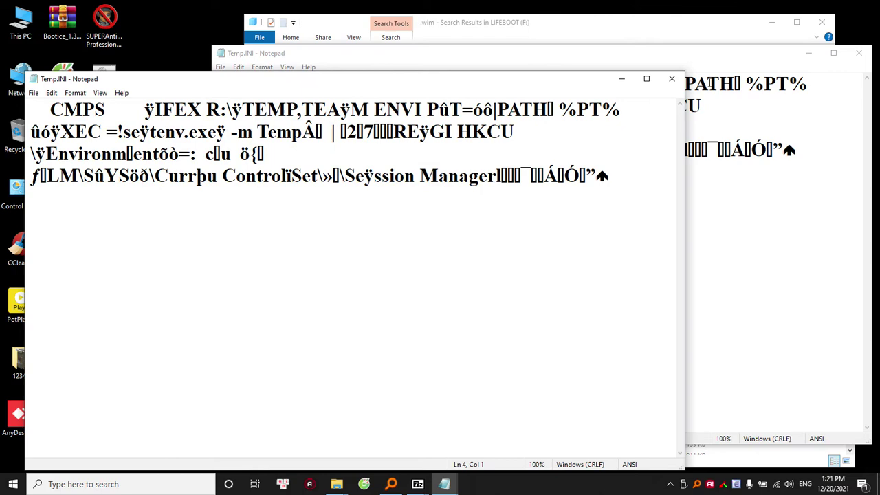
{"action": "left_click", "coordinate": [671, 78]}
{"action": "left_click", "coordinate": [858, 53]}
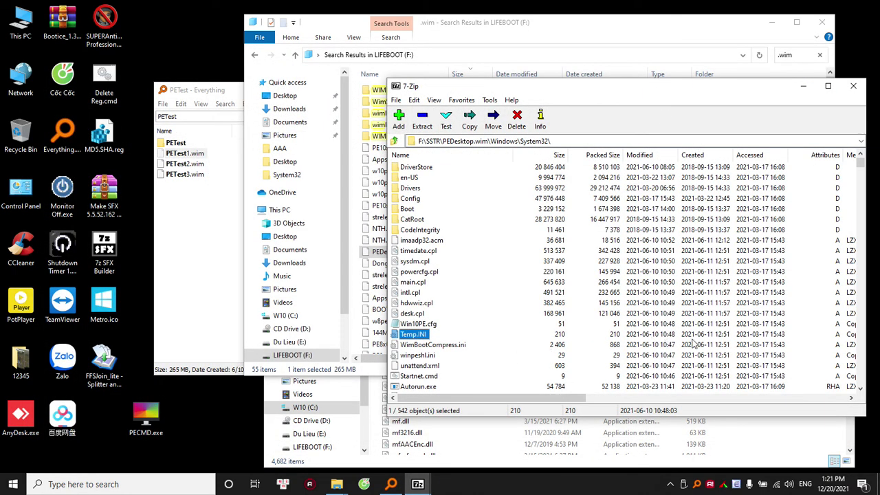
- Compare the size and date of Temp.INI, unattend.xml and WimBootCompress.ini in PEDesktop.wim
{"action": "left_click", "coordinate": [655, 328]}
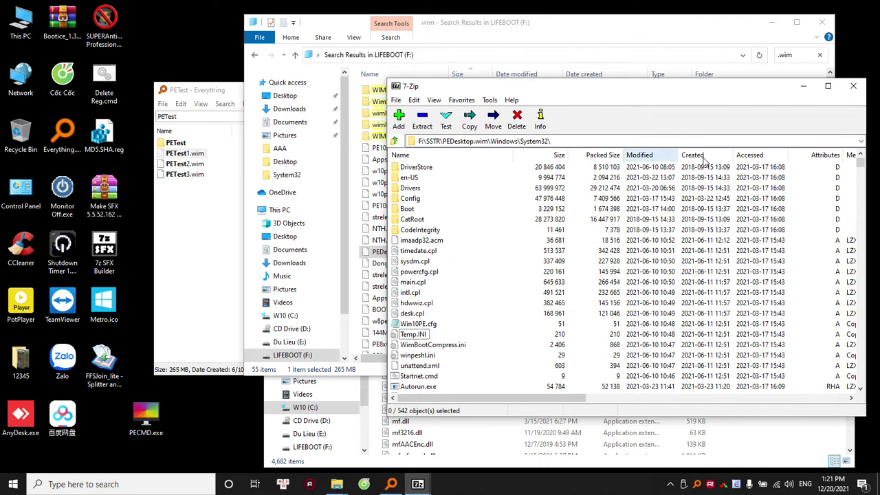
{"action": "left_click", "coordinate": [425, 335]}
{"action": "scroll", "coordinate": [546, 328], "scroll_direction": "down", "scroll_amount": 4}
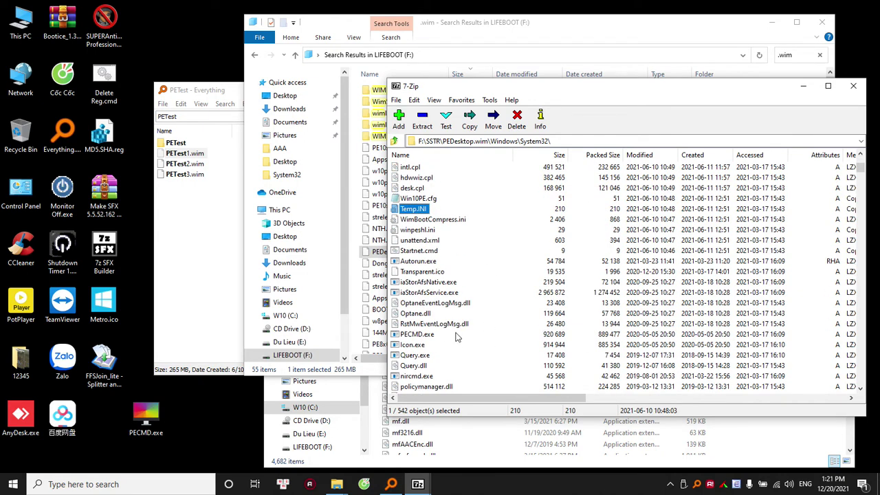
{"action": "left_click", "coordinate": [421, 241]}
{"action": "left_click", "coordinate": [421, 219]}
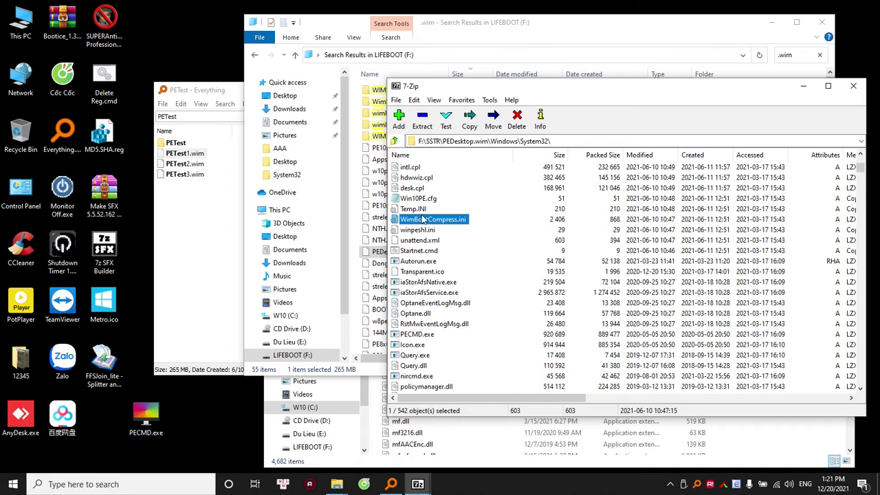
{"action": "left_click", "coordinate": [418, 209]}
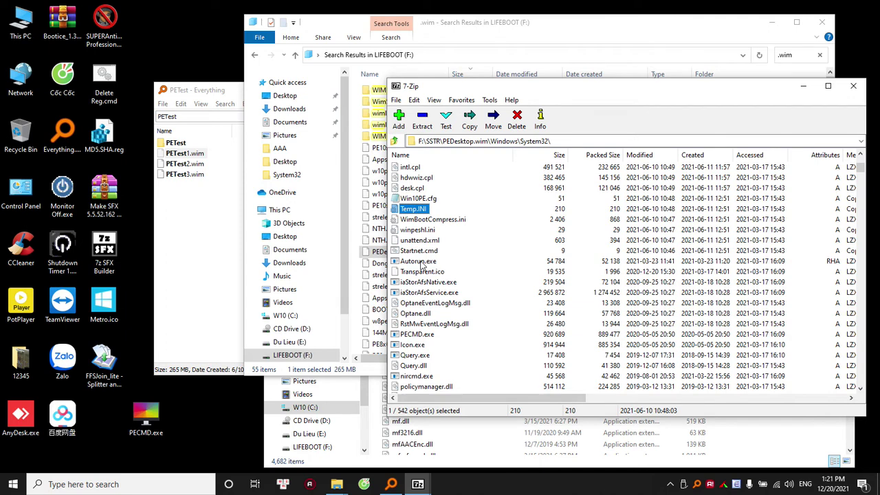
{"action": "left_click", "coordinate": [428, 220]}
{"action": "left_click", "coordinate": [423, 210]}
- View WimBootCompress.ini in Notepad and bring the PETest1.wim 7-Zip window back
{"action": "left_click", "coordinate": [185, 275]}
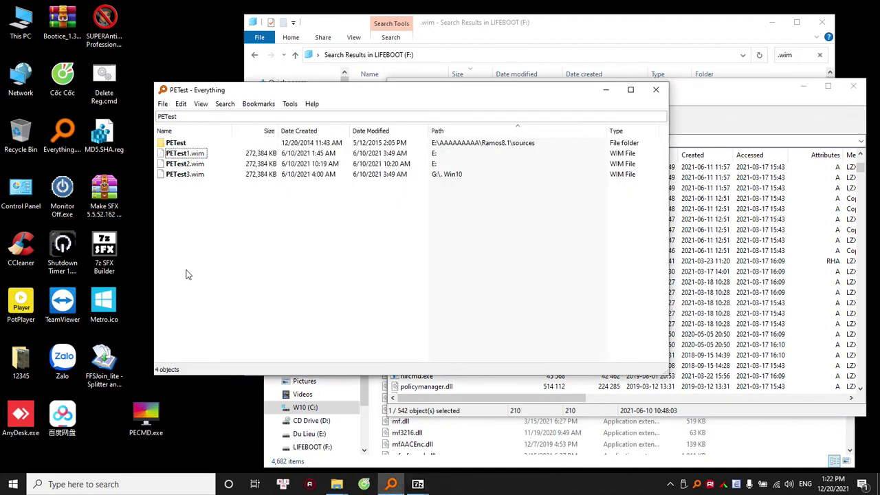
{"action": "key", "text": "alt+Tab"}
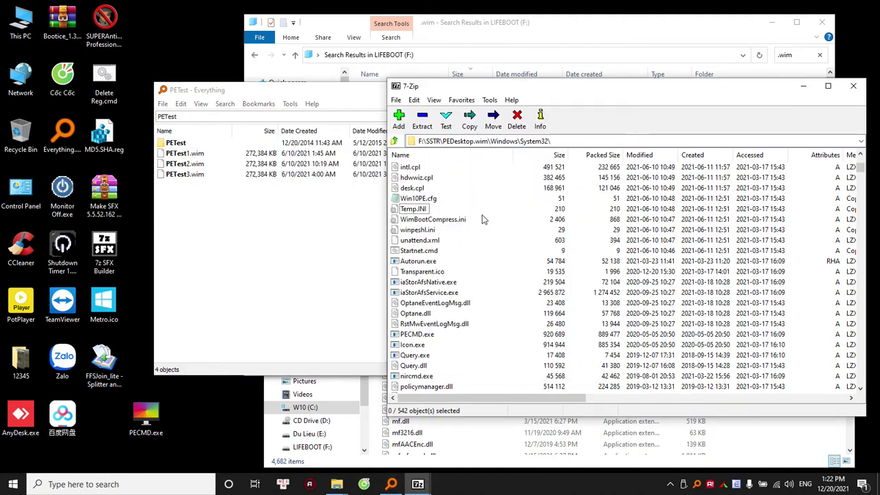
{"action": "left_click", "coordinate": [446, 220]}
{"action": "double_click", "coordinate": [446, 224]}
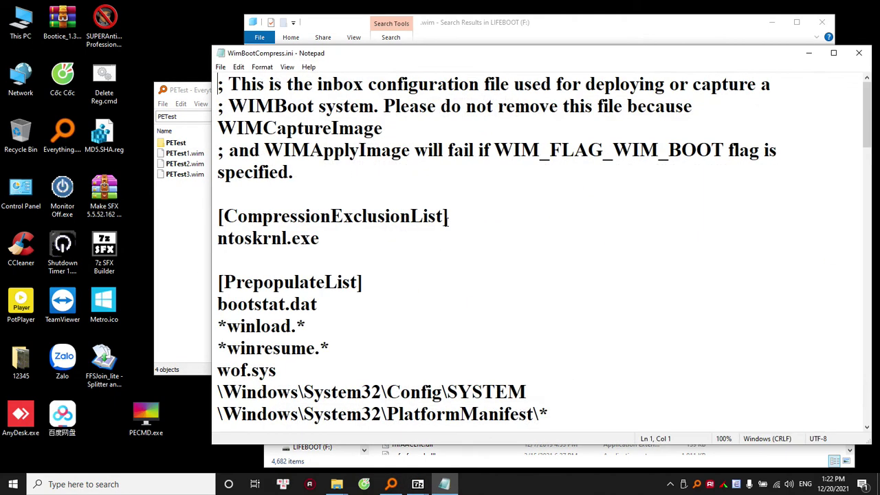
{"action": "left_click", "coordinate": [195, 200]}
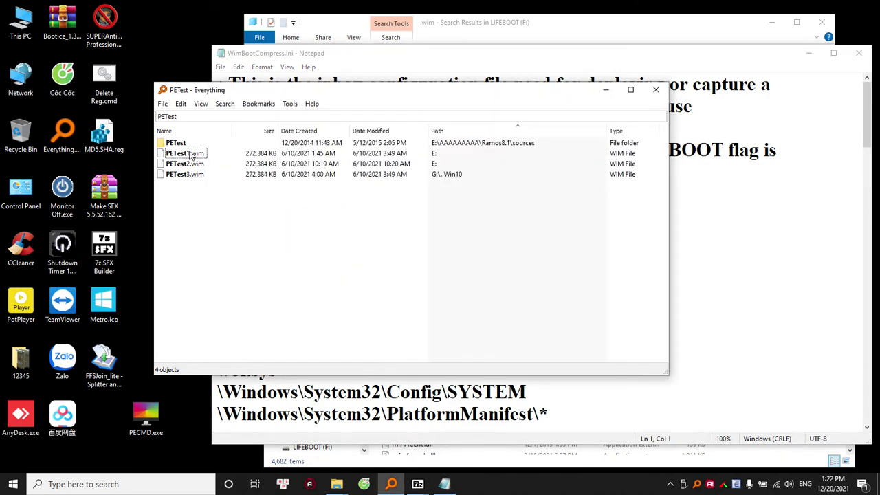
{"action": "mouse_move", "coordinate": [417, 484]}
{"action": "mouse_move", "coordinate": [405, 421]}
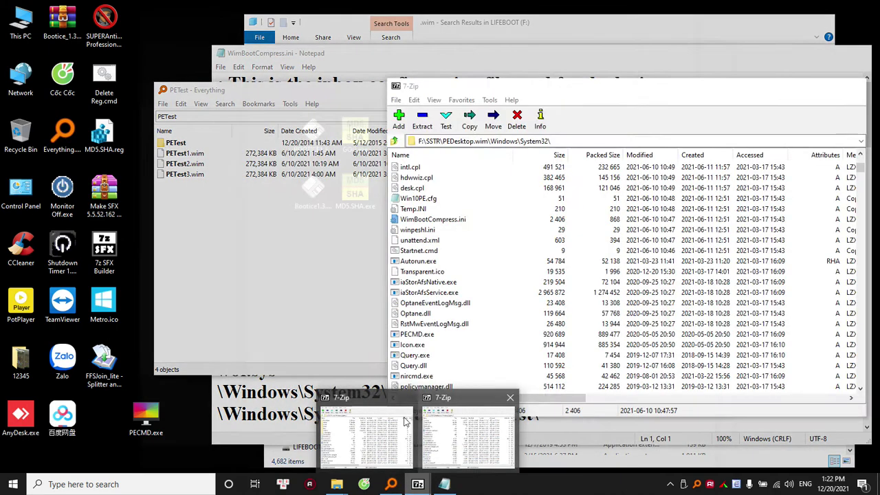
{"action": "left_click", "coordinate": [464, 430]}
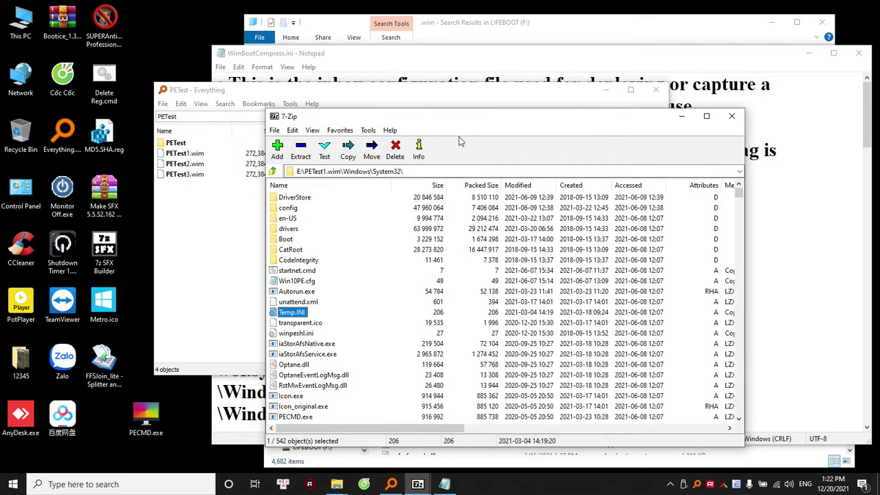
- Place the PETest1.wim and PEDesktop.wim windows side by side, closing WimBootCompress.ini and Everything
{"action": "left_click_drag", "start_coordinate": [491, 121], "coordinate": [264, 102]}
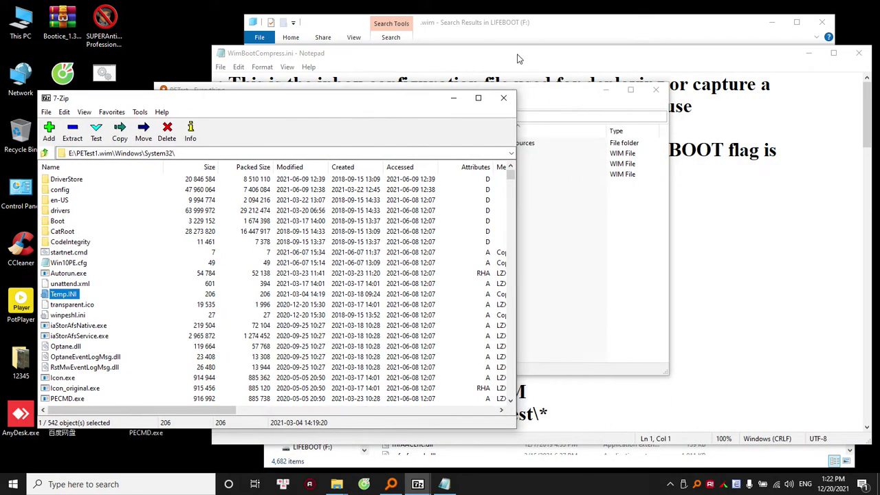
{"action": "left_click", "coordinate": [460, 61]}
{"action": "left_click", "coordinate": [858, 53]}
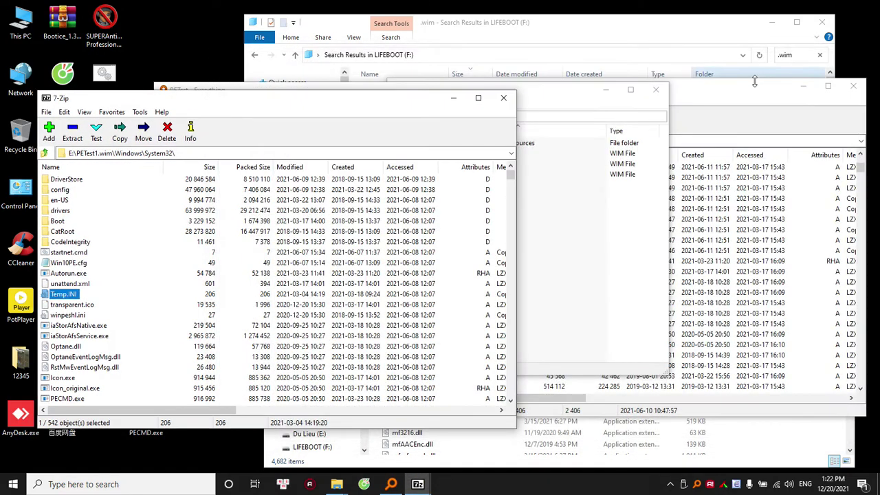
{"action": "left_click", "coordinate": [606, 91]}
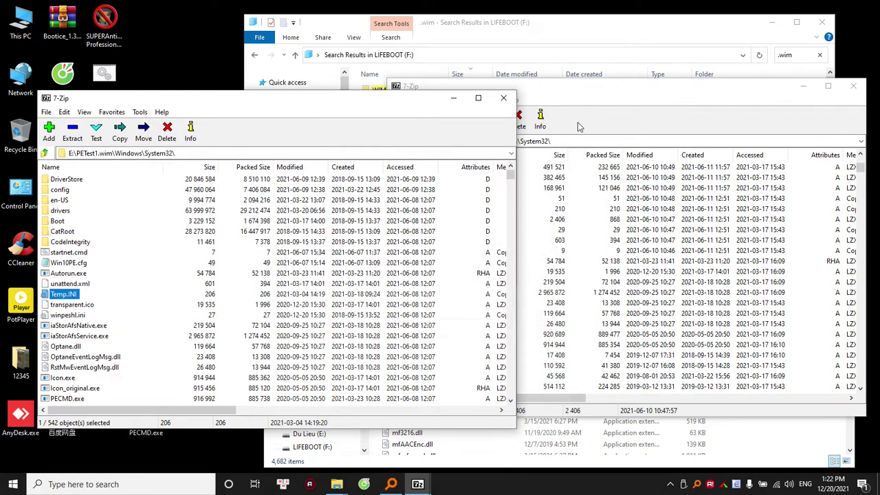
{"action": "left_click", "coordinate": [616, 103]}
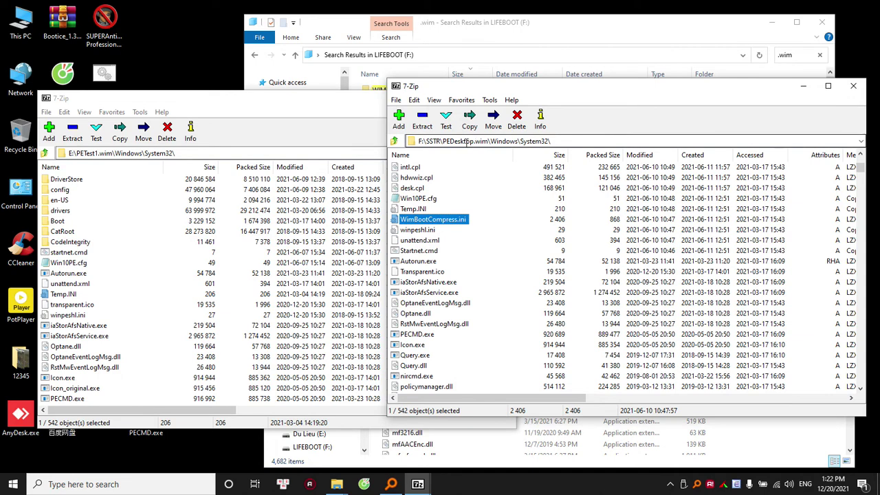
- Compare entries like Win10PE.cfg, Autorun.exe and iaStorAfsNative.exe across both System32 listings
{"action": "left_click", "coordinate": [81, 263]}
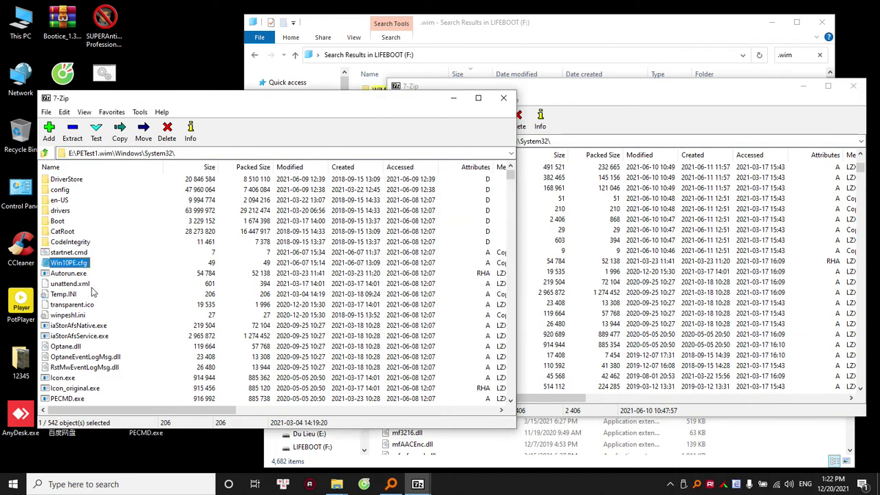
{"action": "key", "text": "alt+Tab"}
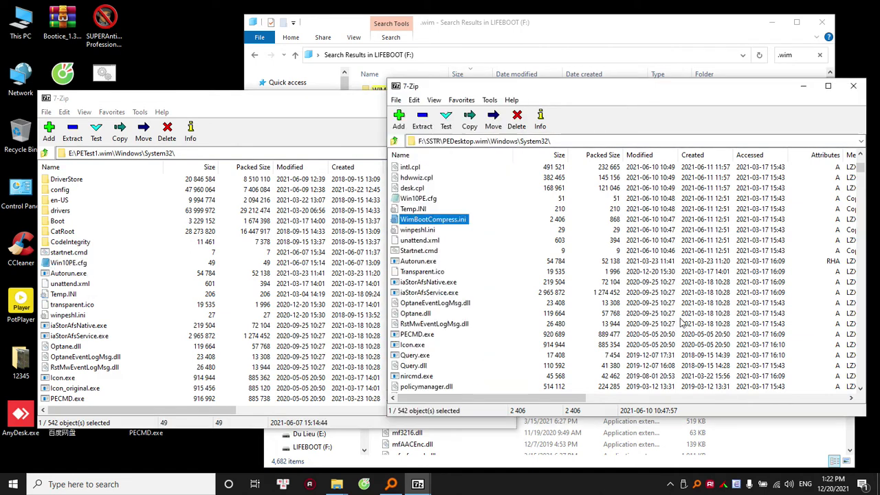
{"action": "left_click", "coordinate": [425, 262]}
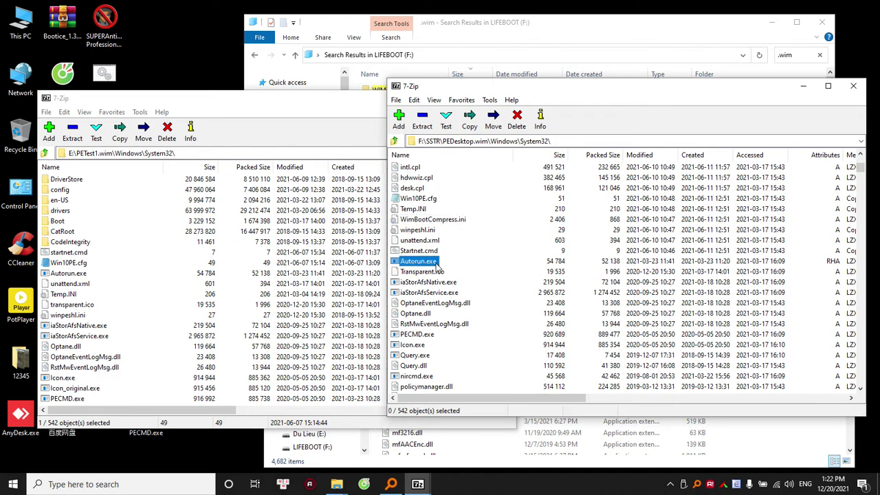
{"action": "left_click", "coordinate": [59, 324]}
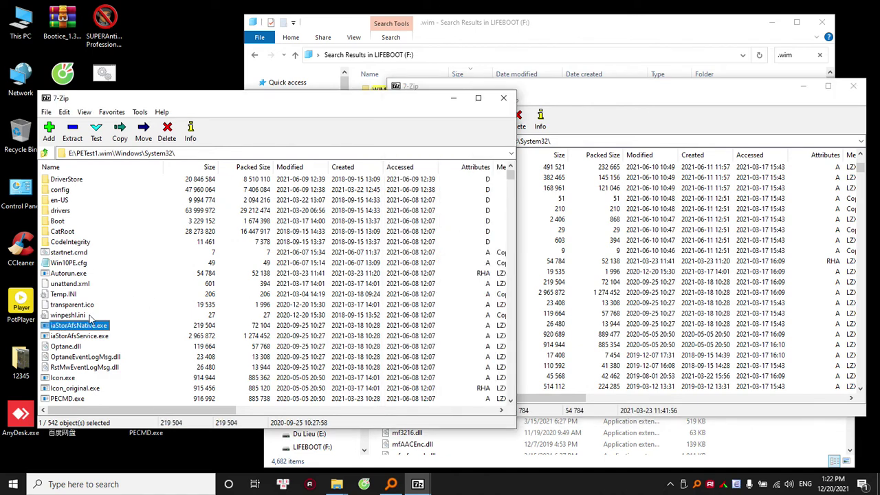
{"action": "scroll", "coordinate": [89, 316], "scroll_direction": "down", "scroll_amount": 1}
{"action": "scroll", "coordinate": [89, 316], "scroll_direction": "up", "scroll_amount": 1}
- Open PEDesktop's winpeshl.ini, showing [LaunchApps] with wpeinit.exe, and select PETest1's winpeshl.ini
{"action": "left_click", "coordinate": [667, 292]}
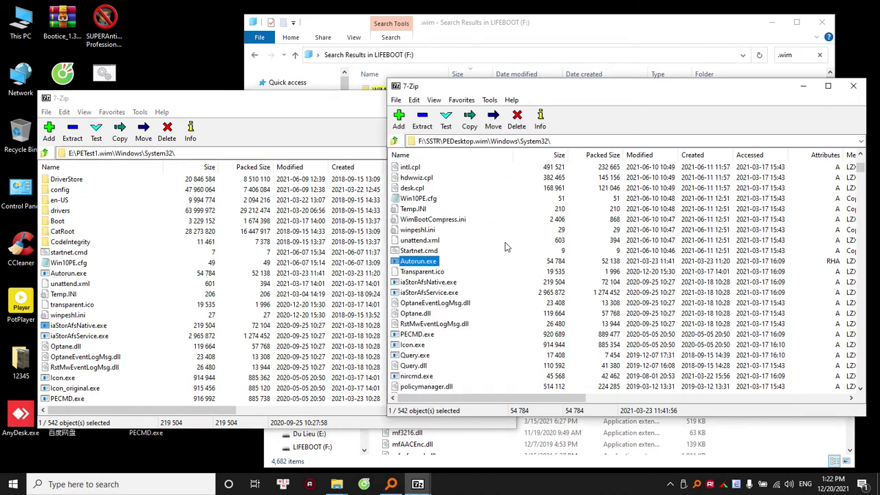
{"action": "left_click", "coordinate": [435, 231]}
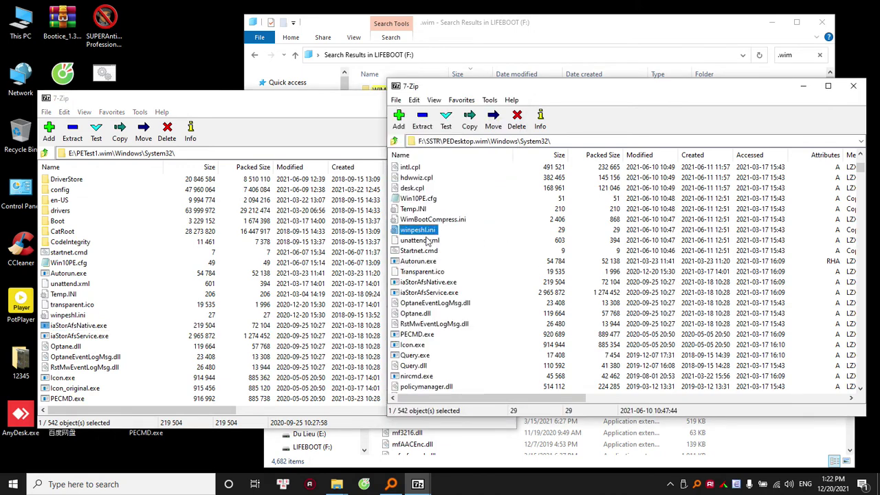
{"action": "double_click", "coordinate": [421, 230]}
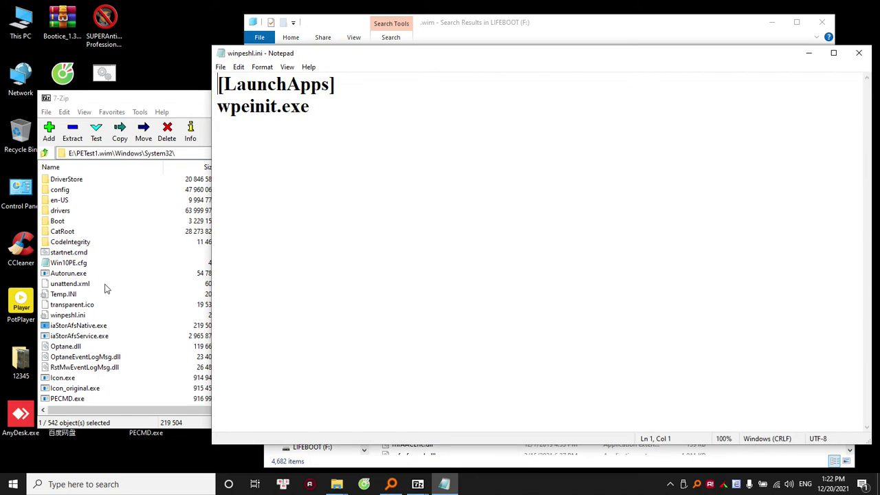
{"action": "left_click", "coordinate": [78, 316]}
- Open PETest1's winpeshl.ini for comparison, then close both winpeshl.ini Notepad windows
{"action": "double_click", "coordinate": [78, 316]}
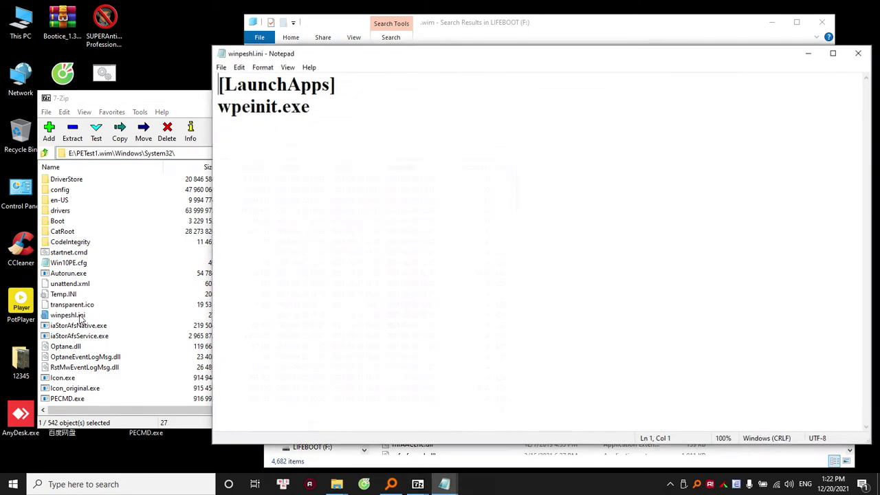
{"action": "left_click_drag", "start_coordinate": [392, 55], "coordinate": [231, 188]}
{"action": "left_click", "coordinate": [558, 103]}
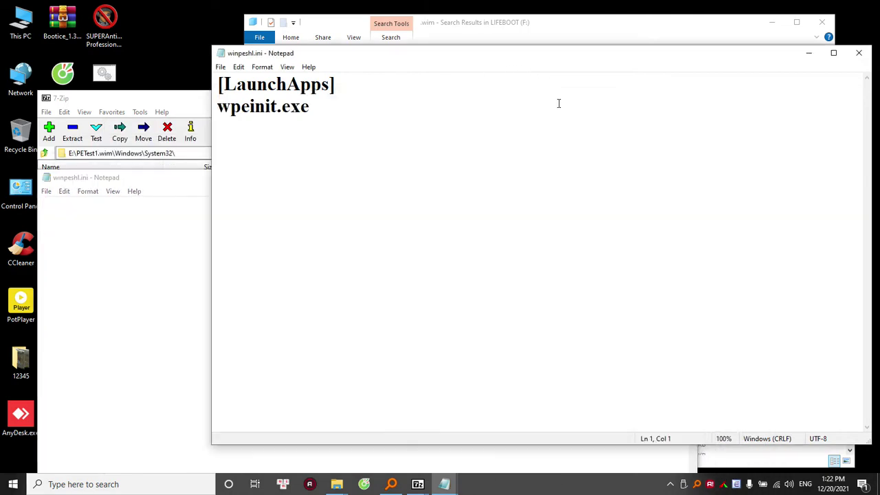
{"action": "left_click", "coordinate": [858, 53]}
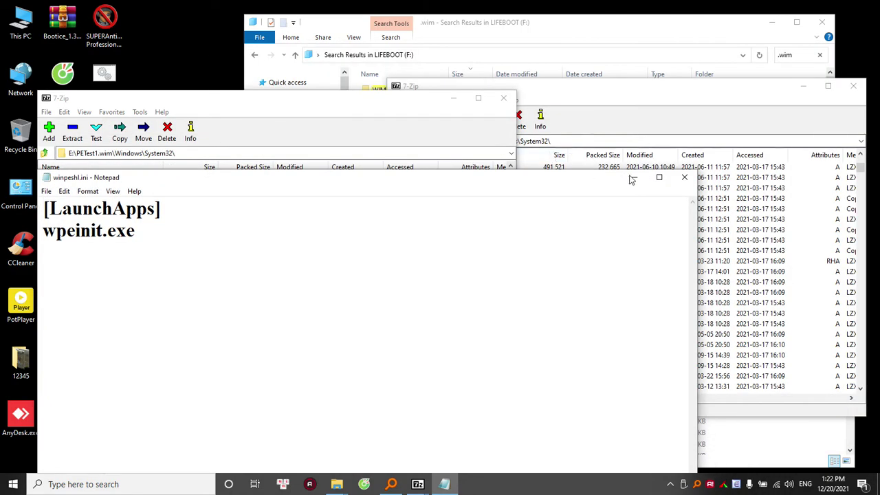
{"action": "left_click", "coordinate": [684, 178]}
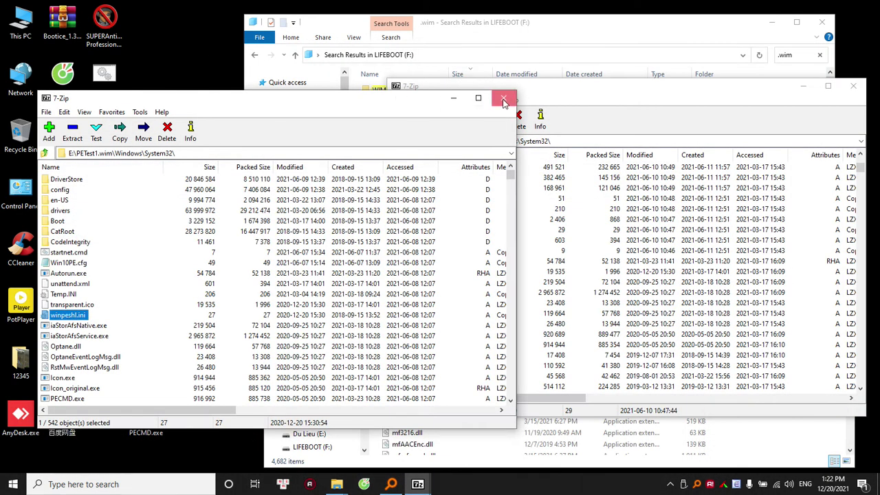
- Close the PETest1.wim and PEDesktop.wim archive windows and the .wim search, then minimize System32
{"action": "left_click", "coordinate": [504, 102]}
{"action": "left_click_drag", "start_coordinate": [612, 92], "coordinate": [517, 78]}
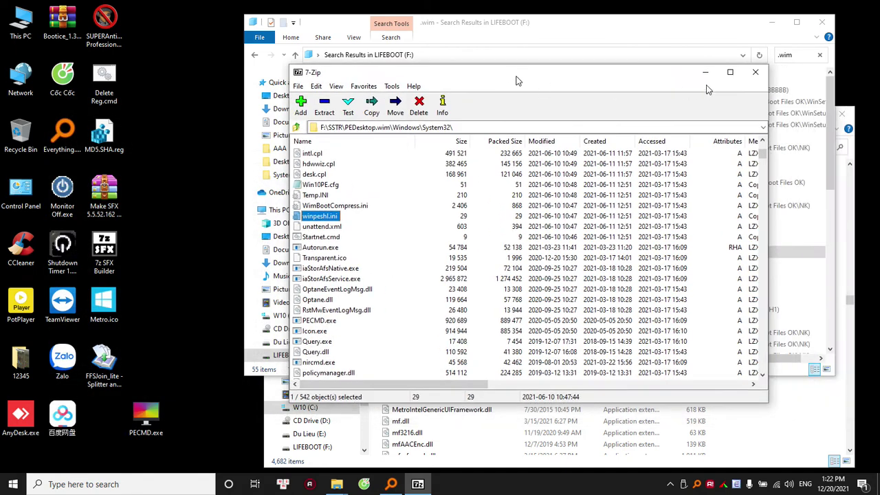
{"action": "left_click", "coordinate": [754, 73]}
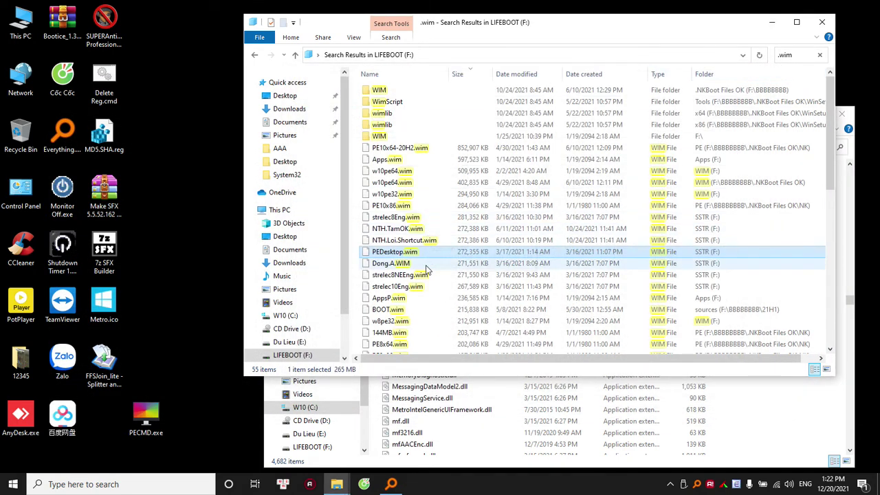
{"action": "left_click_drag", "start_coordinate": [712, 28], "coordinate": [616, 66]}
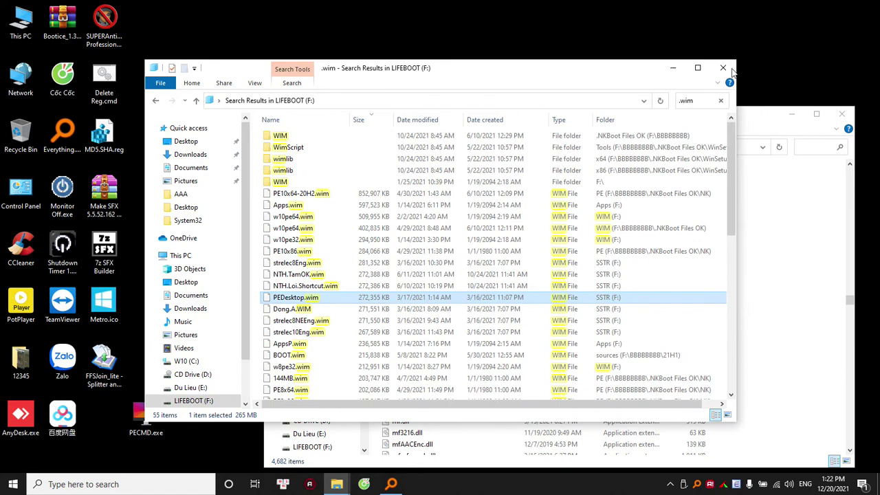
{"action": "left_click", "coordinate": [724, 64]}
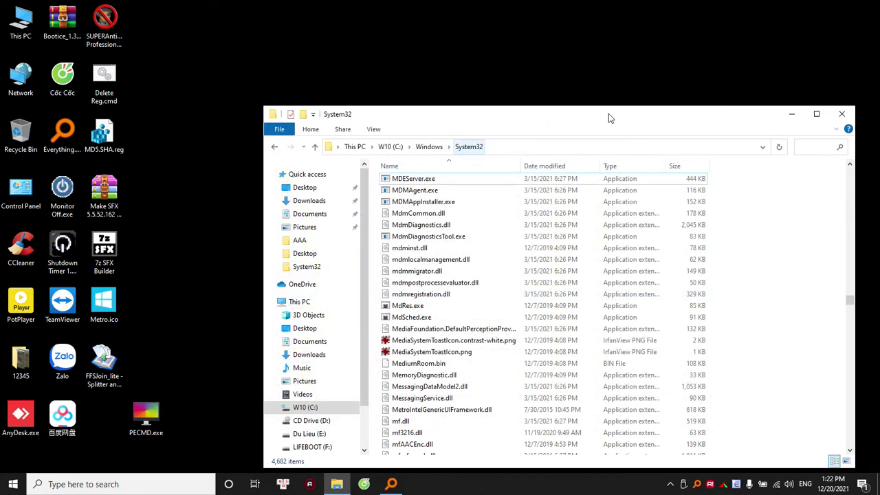
{"action": "left_click_drag", "start_coordinate": [609, 115], "coordinate": [493, 77]}
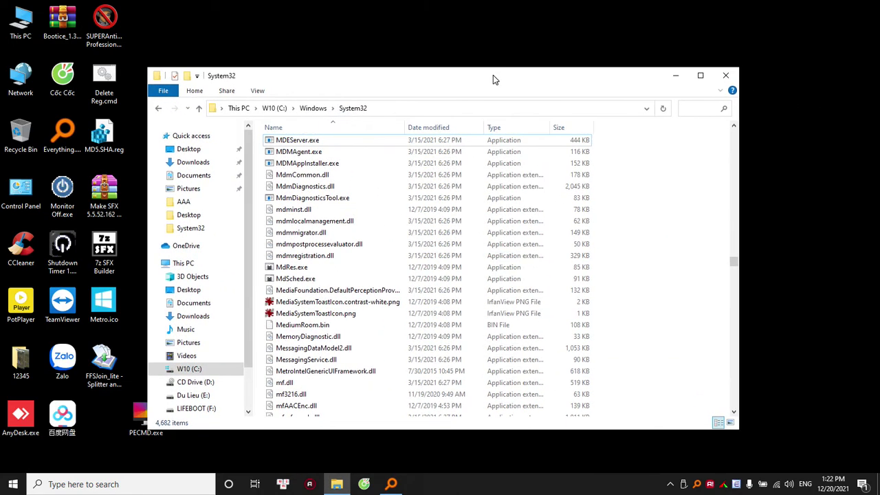
{"action": "left_click", "coordinate": [676, 76]}
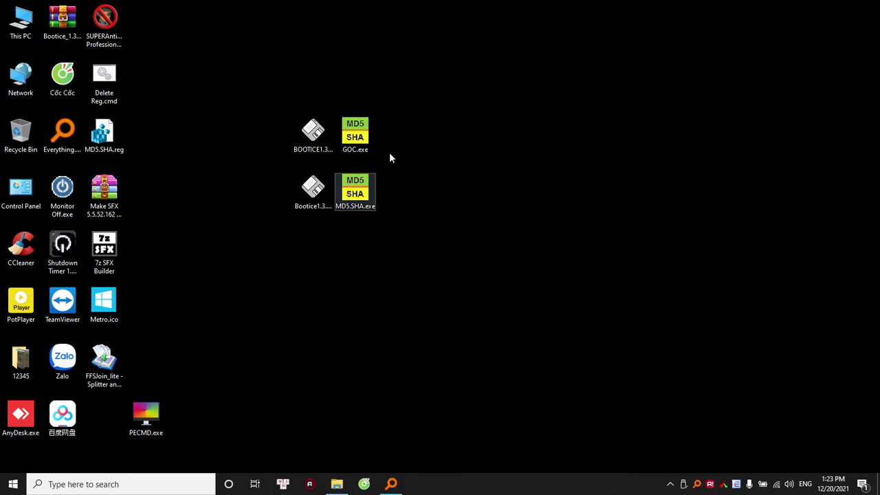
- Delete PECMD.exe from the desktop and glance at MD5.SHA.exe's context menu
{"action": "right_click", "coordinate": [155, 414]}
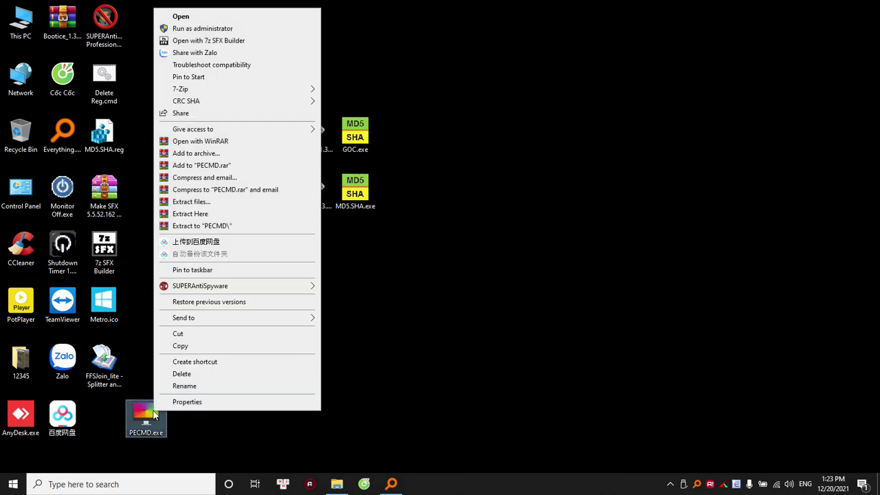
{"action": "left_click", "coordinate": [183, 374]}
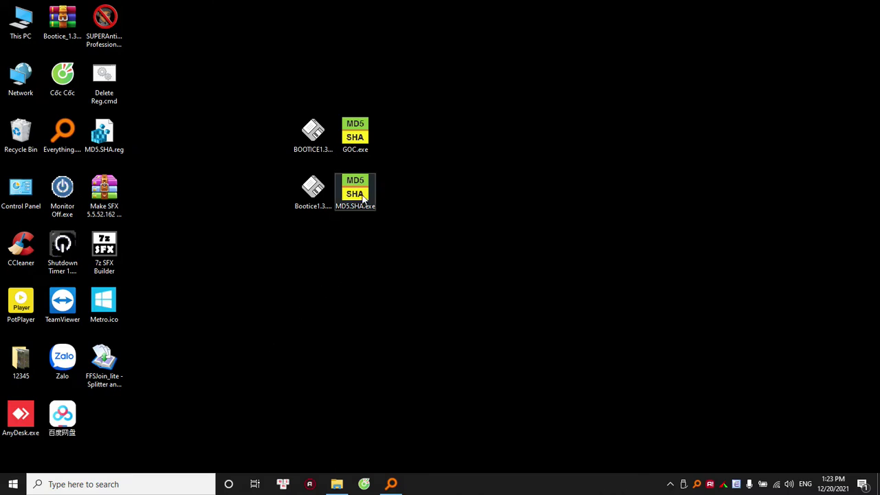
{"action": "mouse_move", "coordinate": [362, 197]}
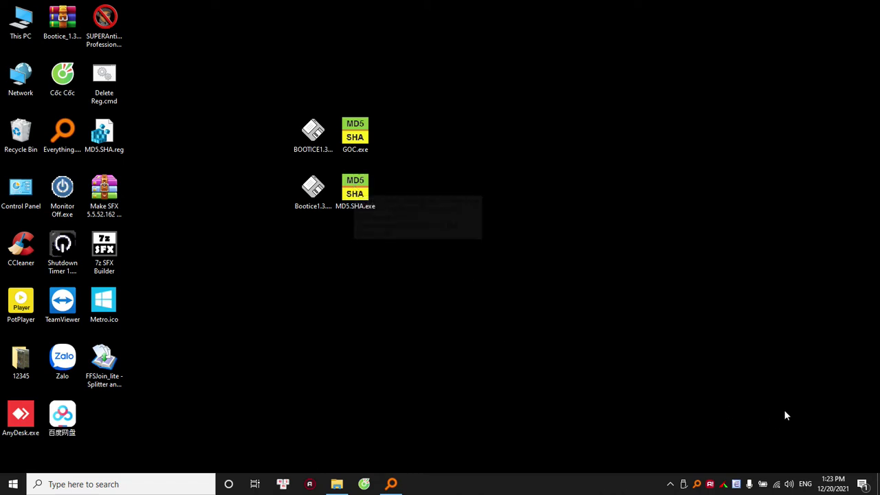
{"action": "right_click", "coordinate": [350, 191]}
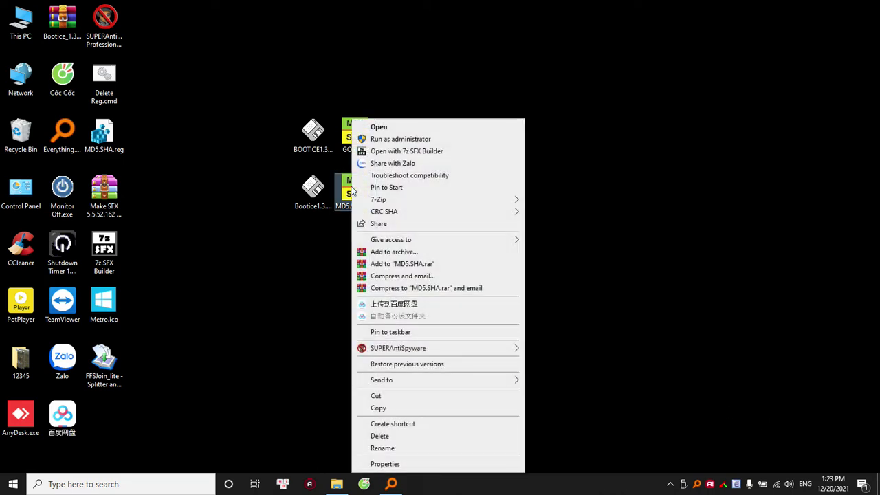
{"action": "left_click", "coordinate": [313, 239]}
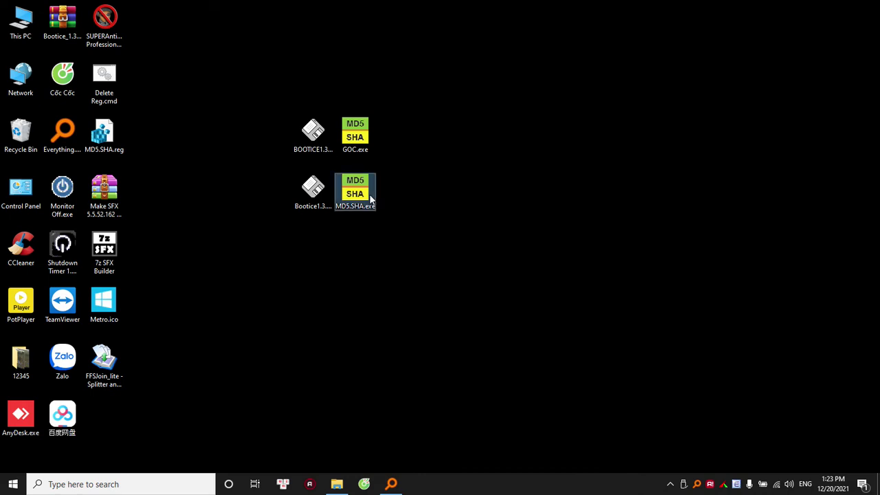
- Leave only MD5.SHA.exe selected and check the current time in the taskbar calendar
{"action": "mouse_move", "coordinate": [369, 195]}
{"action": "left_click", "coordinate": [311, 198]}
{"action": "left_click", "coordinate": [354, 192]}
{"action": "left_click", "coordinate": [330, 192], "text": "ctrl"}
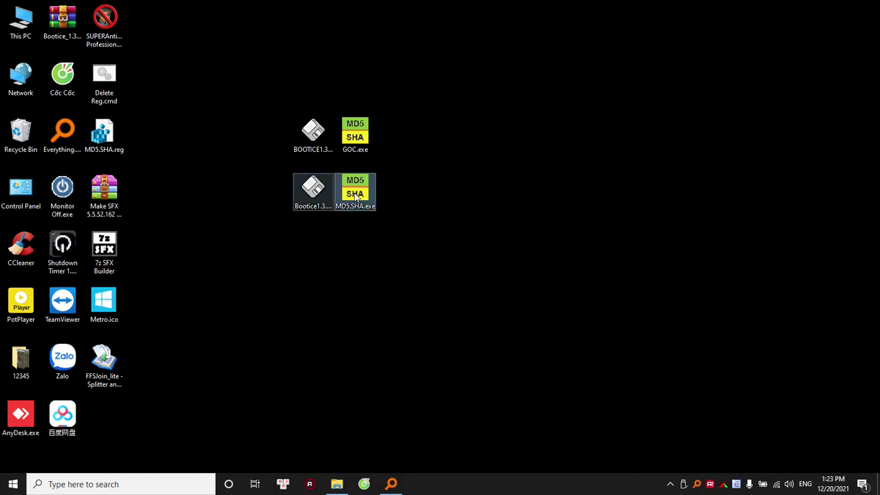
{"action": "left_click", "coordinate": [355, 195]}
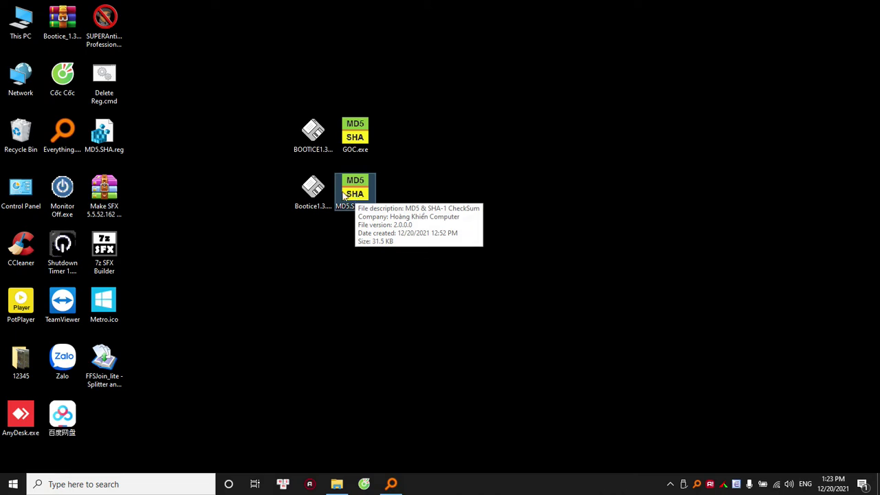
{"action": "left_click", "coordinate": [833, 484]}
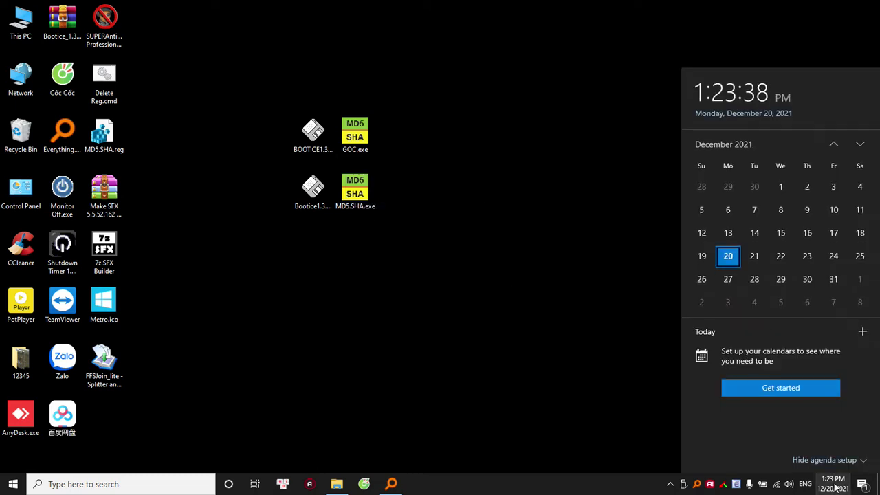
{"action": "left_click", "coordinate": [355, 194]}
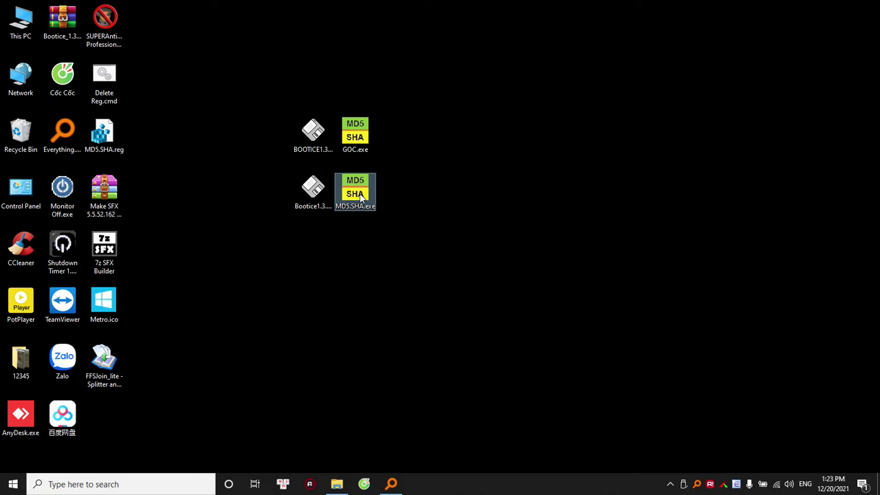
- Show MD5.SHA.exe's Properties Details, noting Date modified 6/22/2016 9:54 AM, and compare with the clock
{"action": "right_click", "coordinate": [359, 197]}
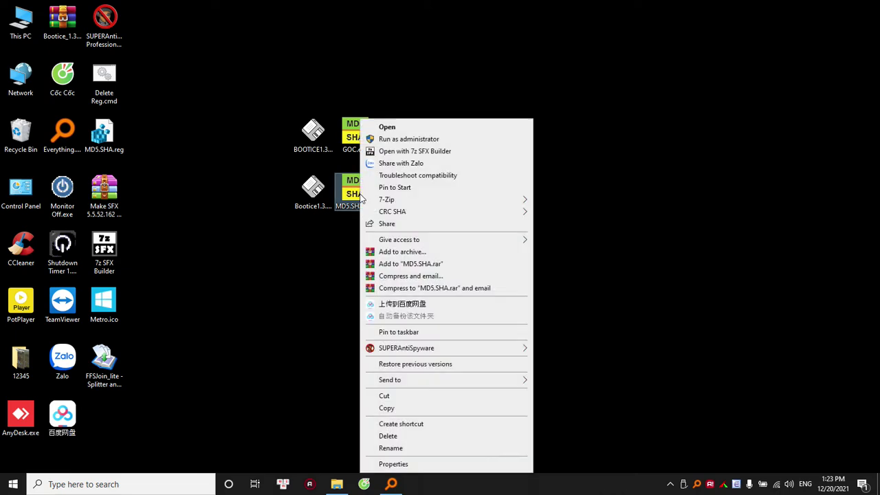
{"action": "left_click", "coordinate": [405, 465]}
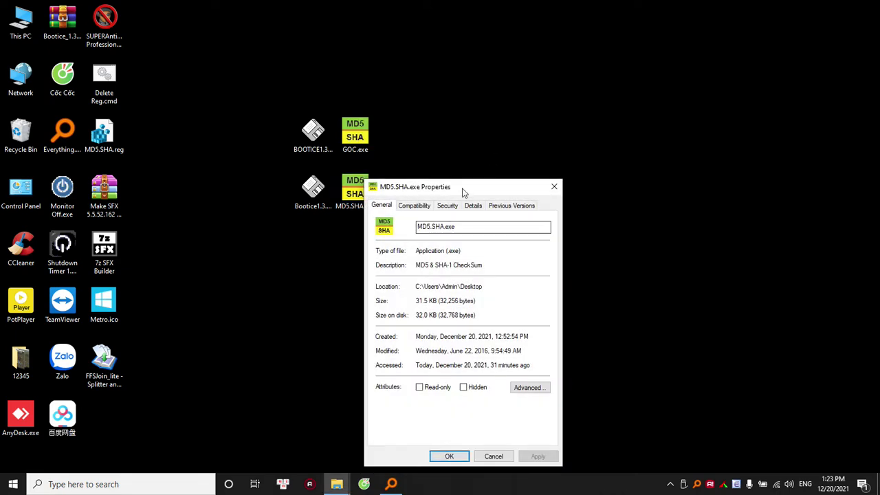
{"action": "left_click_drag", "start_coordinate": [466, 186], "coordinate": [556, 162]}
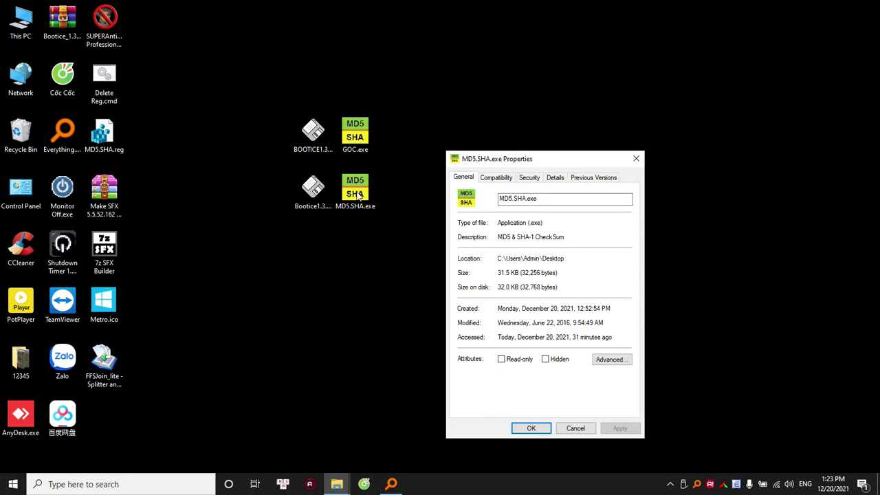
{"action": "left_click", "coordinate": [555, 177]}
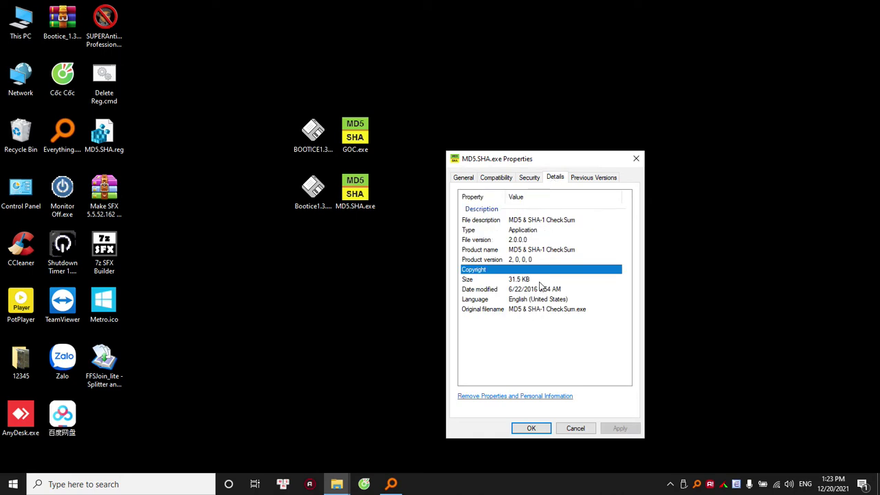
{"action": "left_click", "coordinate": [522, 292]}
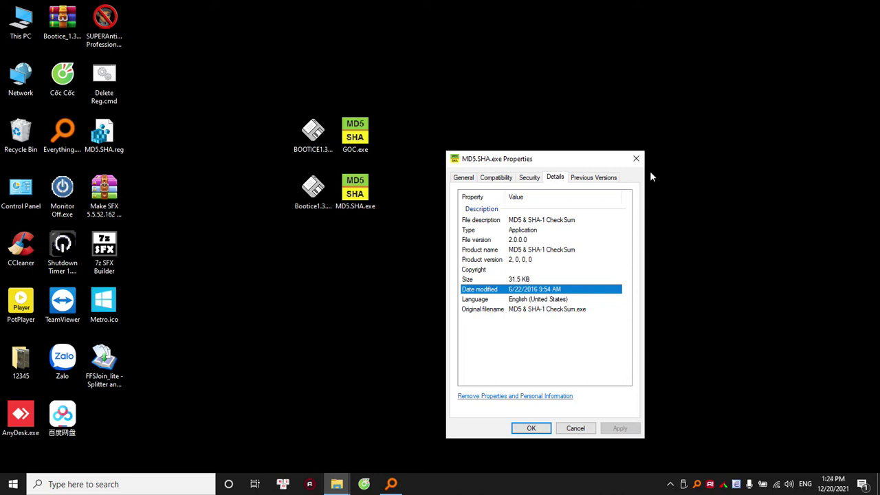
{"action": "left_click_drag", "start_coordinate": [550, 162], "coordinate": [517, 89]}
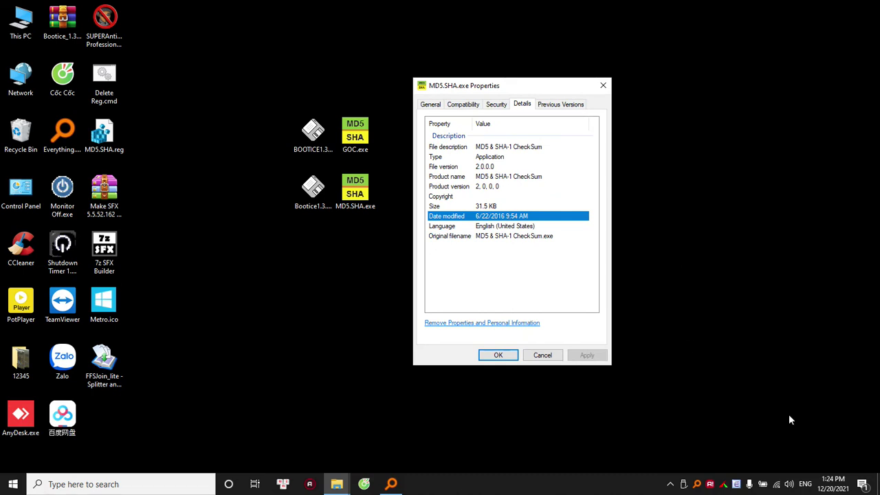
{"action": "left_click", "coordinate": [835, 484]}
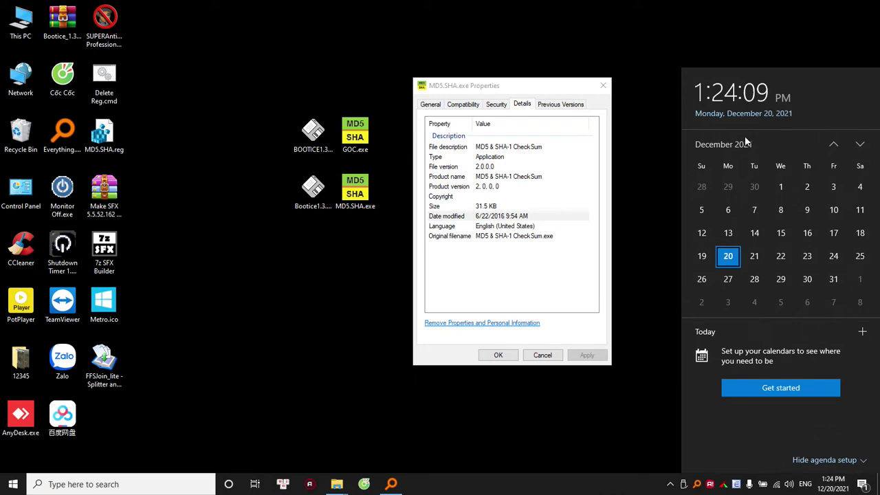
{"action": "left_click", "coordinate": [172, 484]}
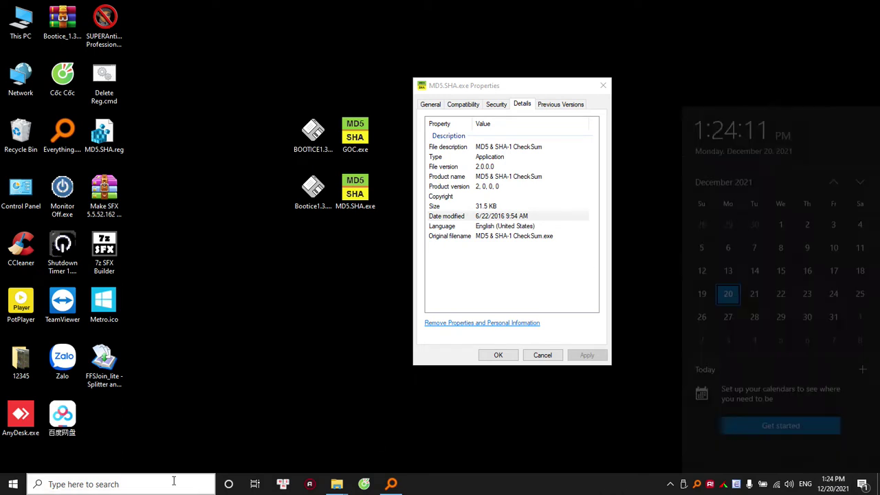
- Search 'time' to open Date & time settings, restore the window and move it right
{"action": "type", "text": "time"}
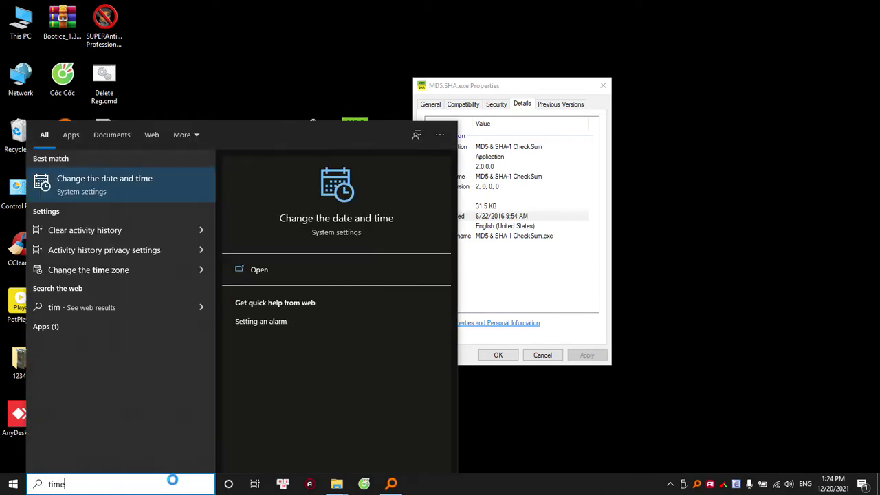
{"action": "left_click", "coordinate": [141, 179]}
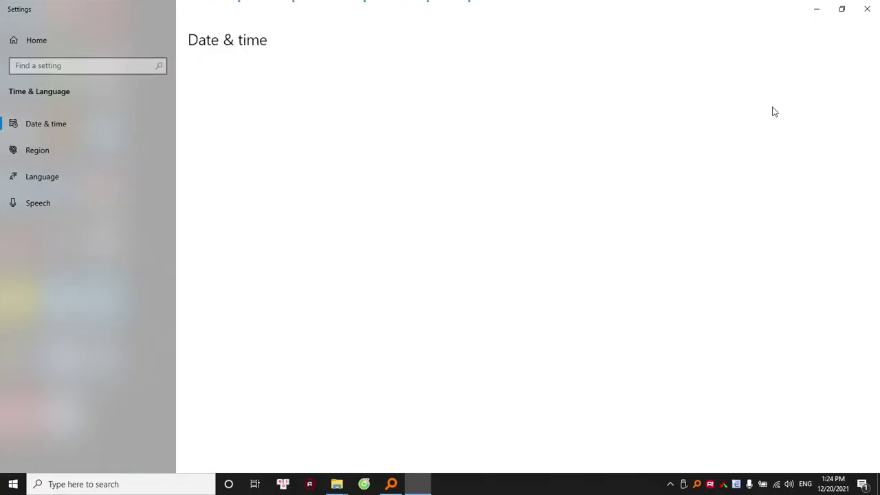
{"action": "double_click", "coordinate": [506, 10]}
{"action": "left_click_drag", "start_coordinate": [412, 30], "coordinate": [640, 44]}
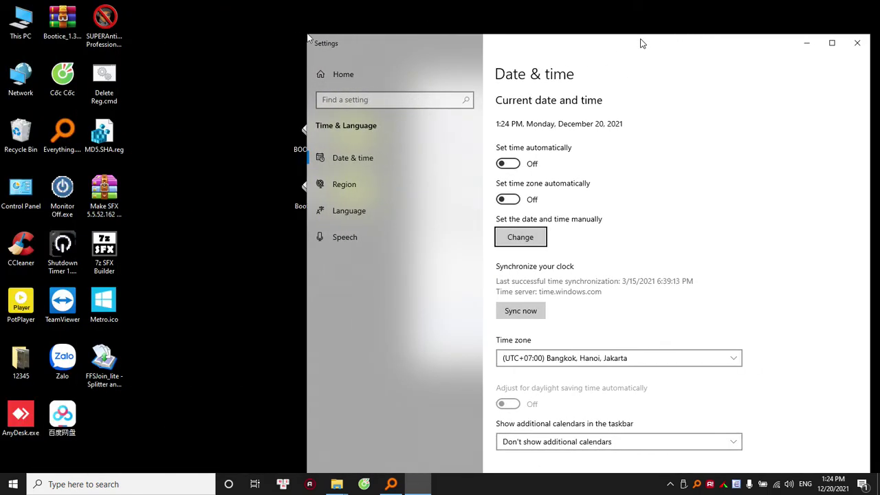
{"action": "left_click", "coordinate": [833, 482]}
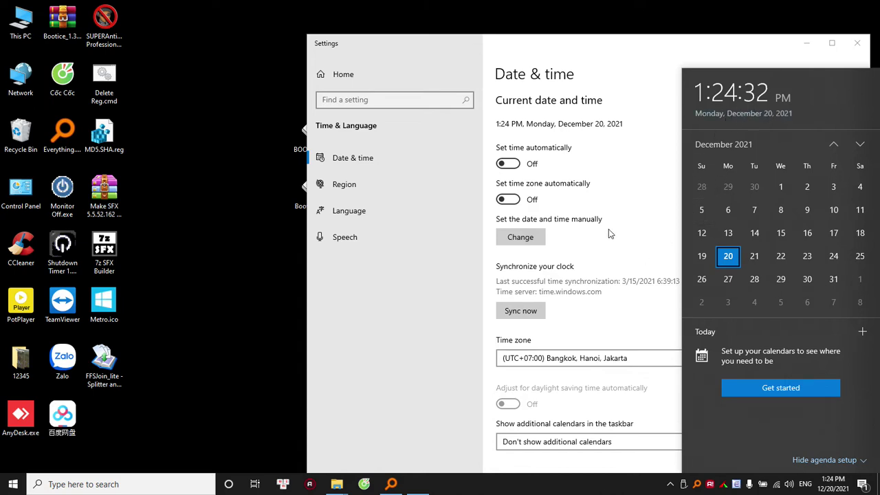
- Minimize Settings and drag MD5.SHA.exe left, away from Bootice1.3
{"action": "left_click", "coordinate": [805, 47]}
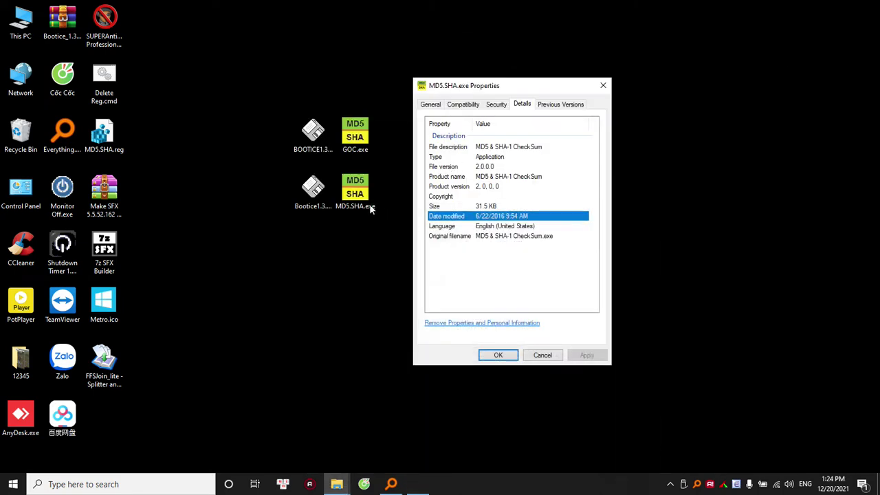
{"action": "left_click_drag", "start_coordinate": [347, 186], "coordinate": [172, 195]}
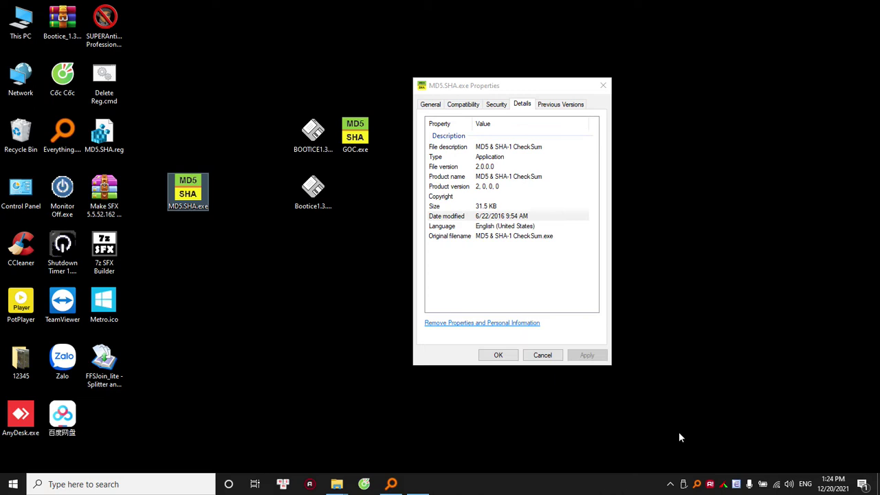
{"action": "left_click", "coordinate": [418, 484]}
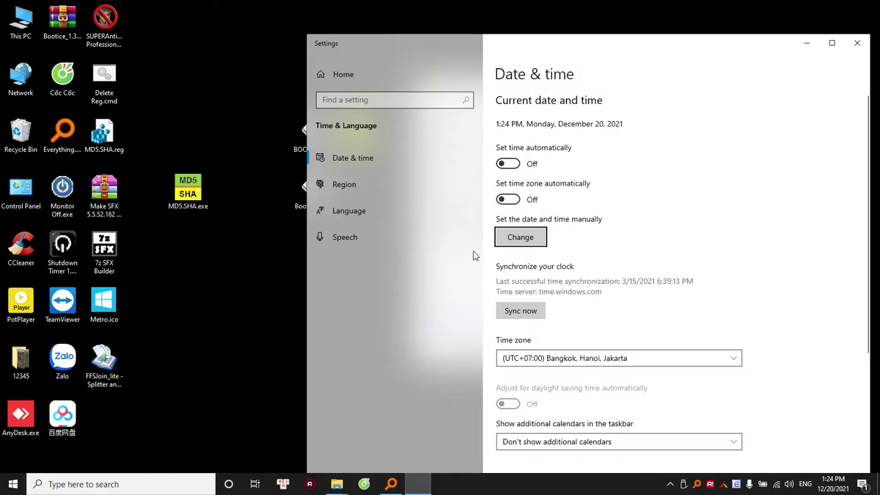
- Cancel a first try at the date editor and move the Properties window to the top-left
{"action": "left_click", "coordinate": [520, 237]}
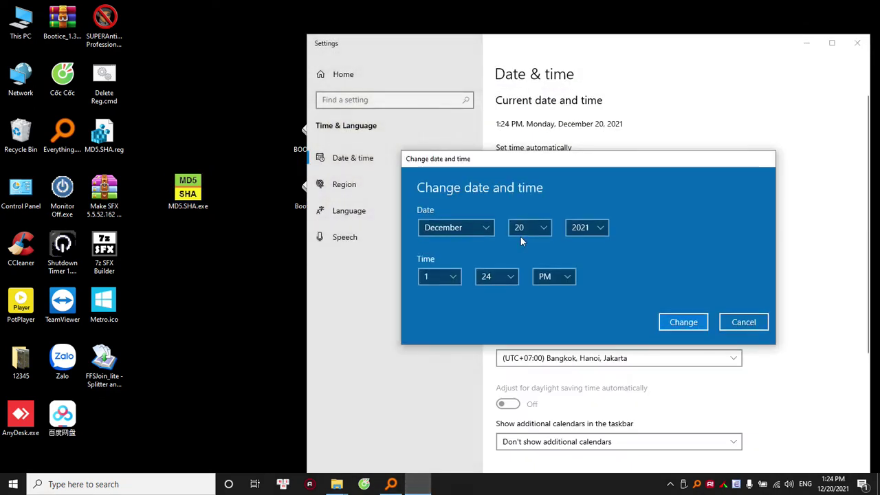
{"action": "left_click", "coordinate": [259, 250]}
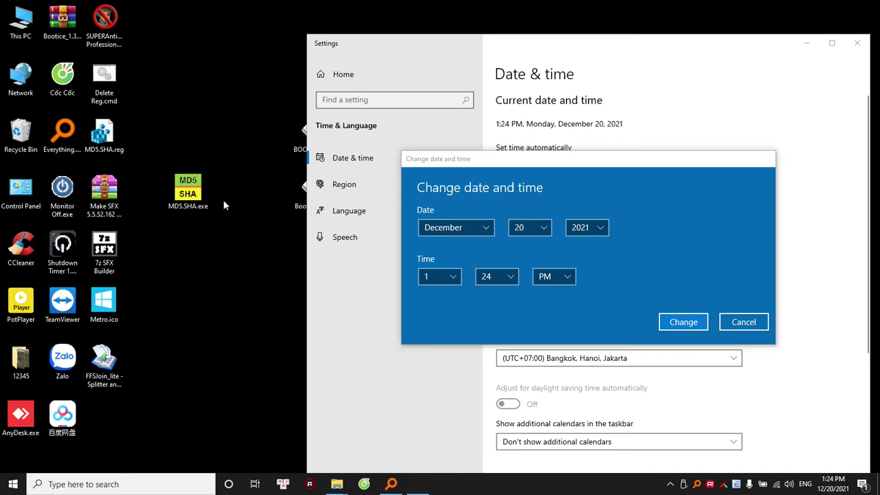
{"action": "left_click", "coordinate": [416, 487]}
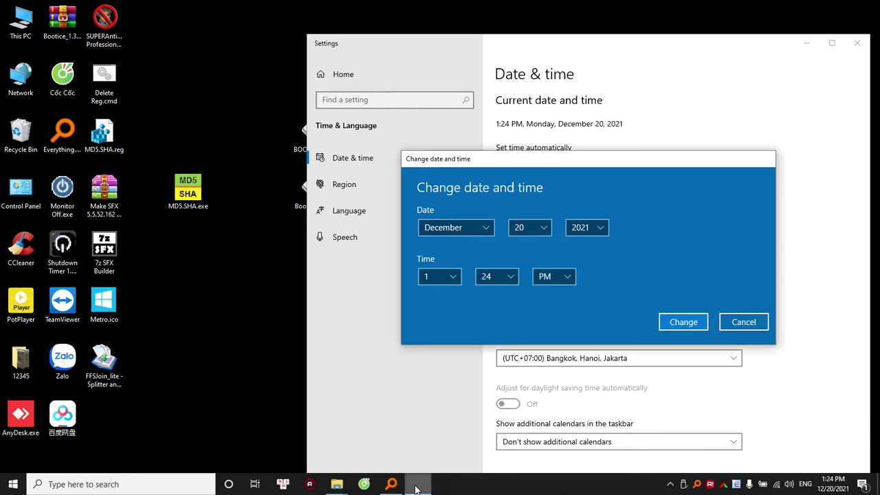
{"action": "left_click", "coordinate": [731, 323]}
{"action": "left_click", "coordinate": [808, 43]}
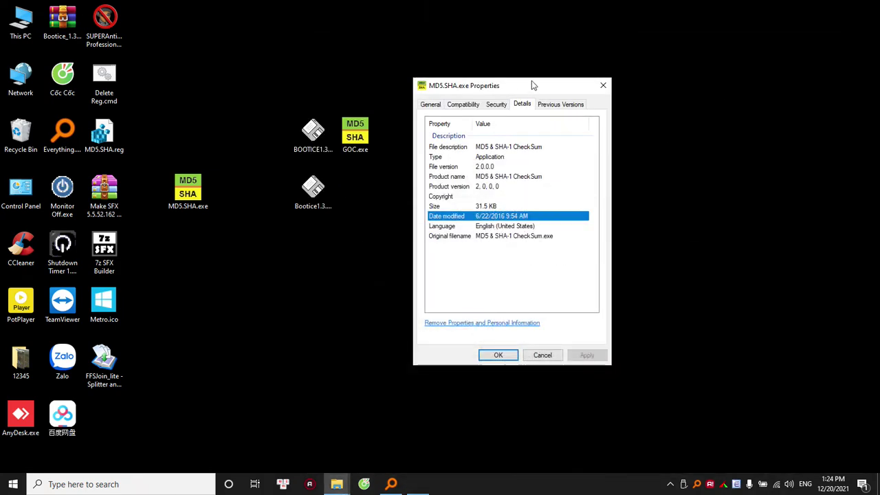
{"action": "left_click_drag", "start_coordinate": [529, 85], "coordinate": [131, 52]}
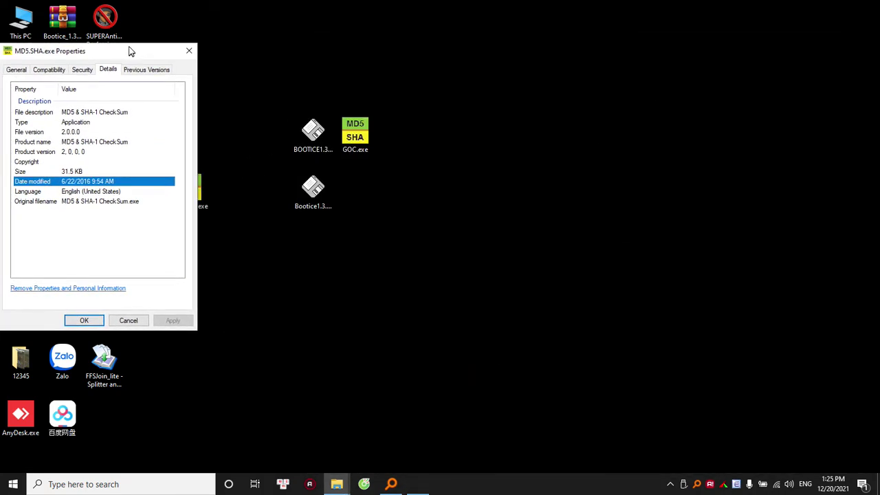
{"action": "left_click", "coordinate": [418, 487]}
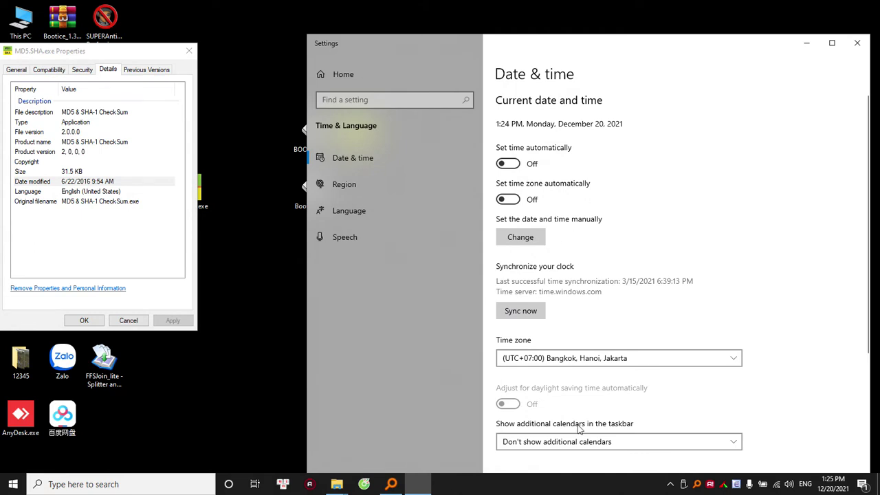
{"action": "left_click", "coordinate": [832, 483]}
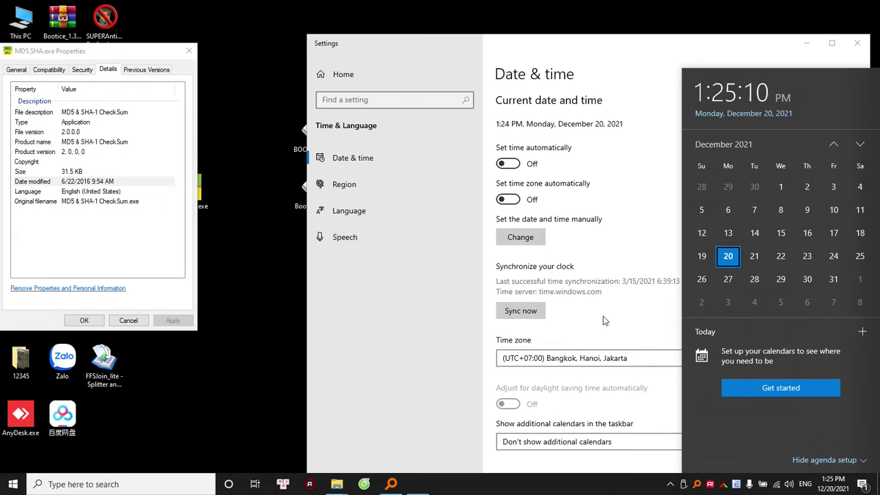
- In the manual date editor, set the date to June 22, 2016
{"action": "left_click", "coordinate": [512, 237]}
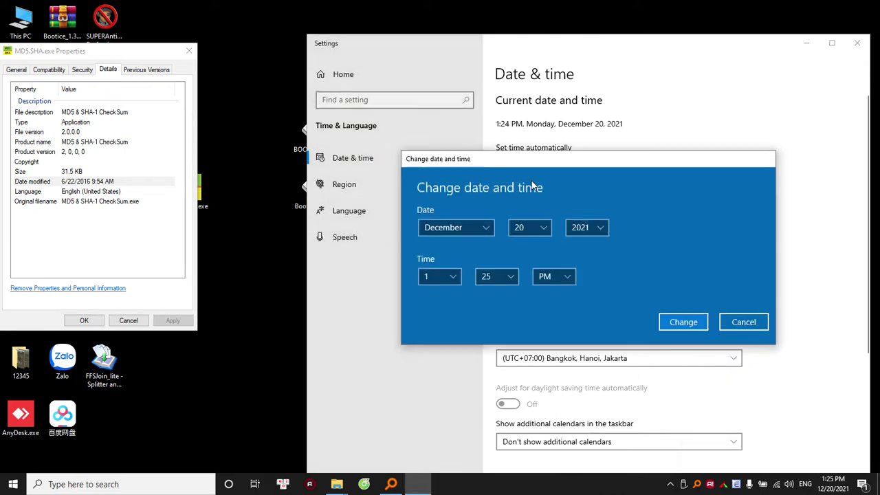
{"action": "left_click", "coordinate": [487, 227]}
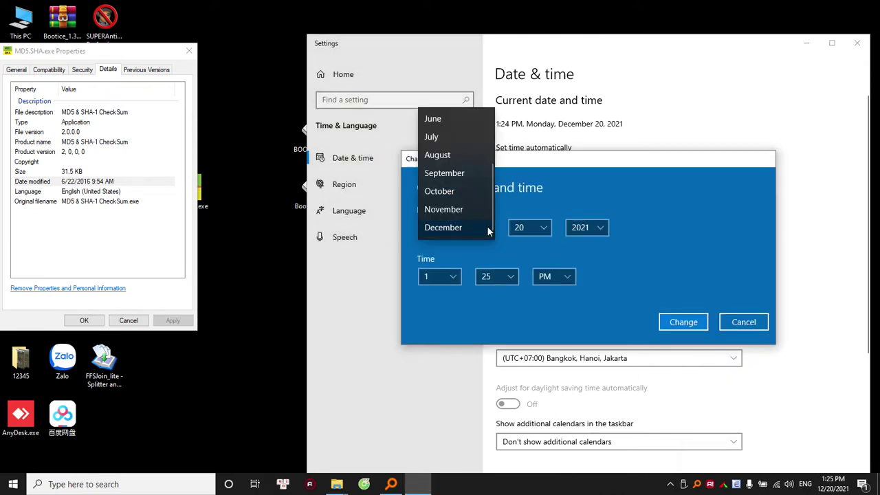
{"action": "left_click", "coordinate": [446, 119]}
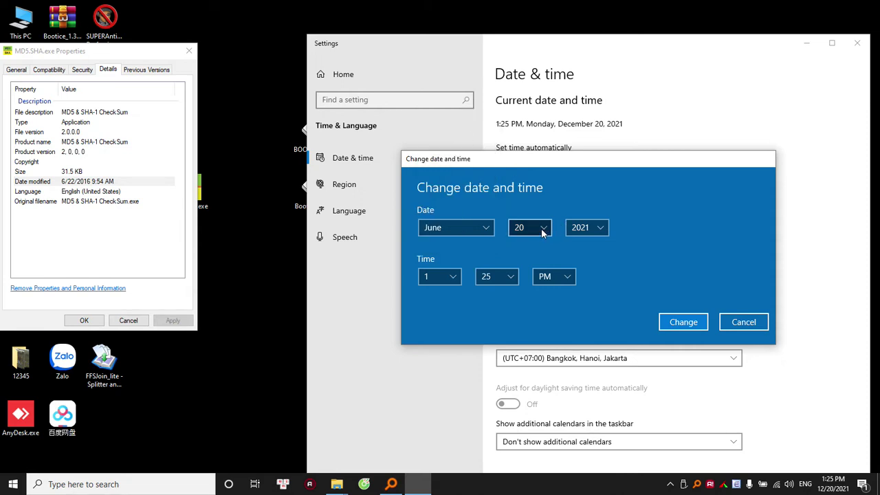
{"action": "left_click", "coordinate": [542, 233]}
{"action": "left_click", "coordinate": [596, 228]}
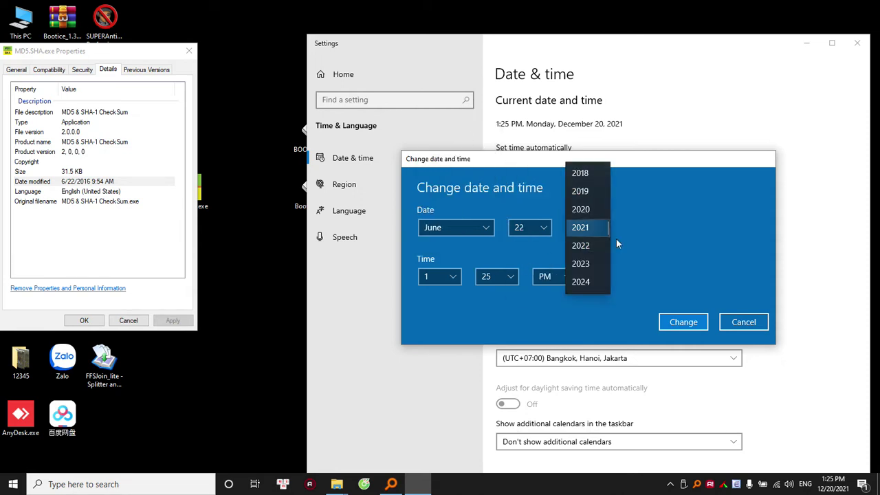
{"action": "scroll", "coordinate": [593, 195], "scroll_direction": "up", "scroll_amount": 3}
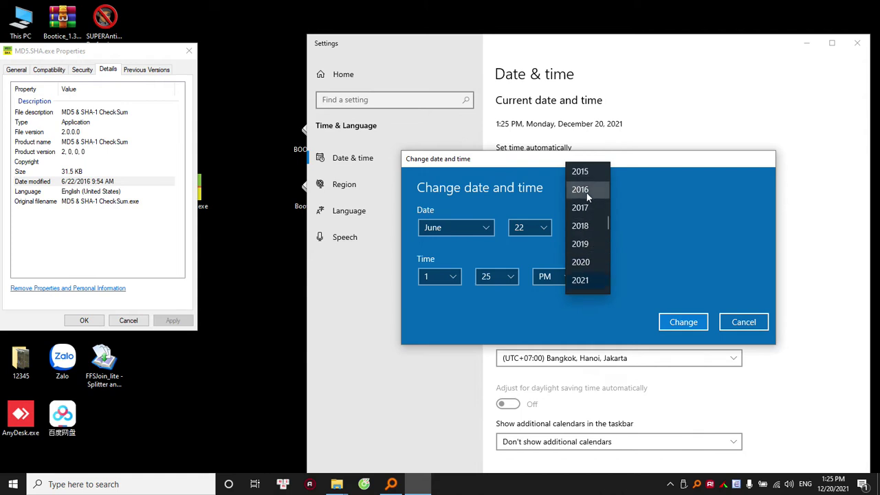
{"action": "left_click", "coordinate": [592, 196]}
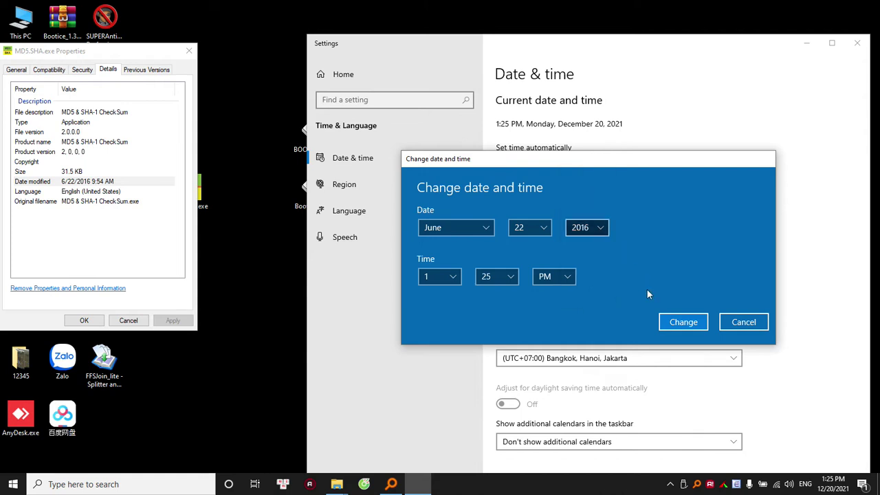
- Set the time to 9:54 AM, apply the change, and minimize Settings
{"action": "left_click", "coordinate": [456, 279]}
{"action": "scroll", "coordinate": [433, 280], "scroll_direction": "down", "scroll_amount": 3}
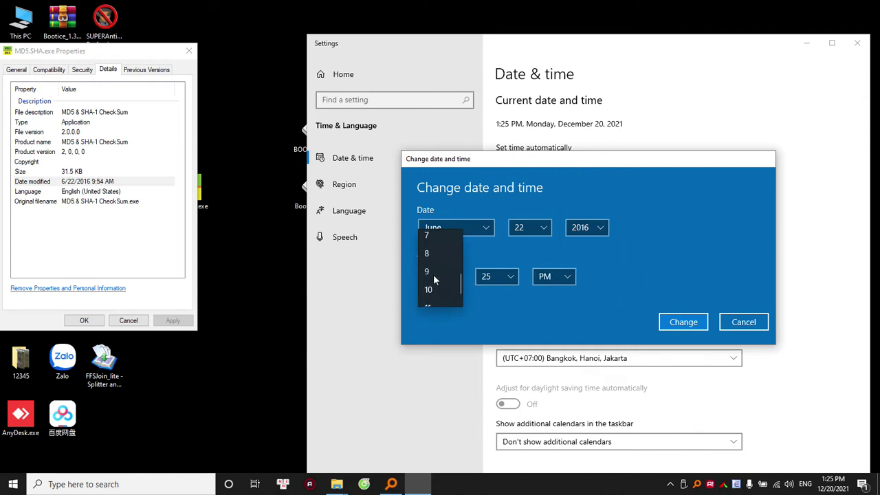
{"action": "left_click", "coordinate": [434, 275]}
{"action": "left_click", "coordinate": [510, 280]}
{"action": "scroll", "coordinate": [505, 279], "scroll_direction": "down", "scroll_amount": 8}
{"action": "scroll", "coordinate": [498, 282], "scroll_direction": "down", "scroll_amount": 3}
{"action": "scroll", "coordinate": [492, 282], "scroll_direction": "up", "scroll_amount": 1}
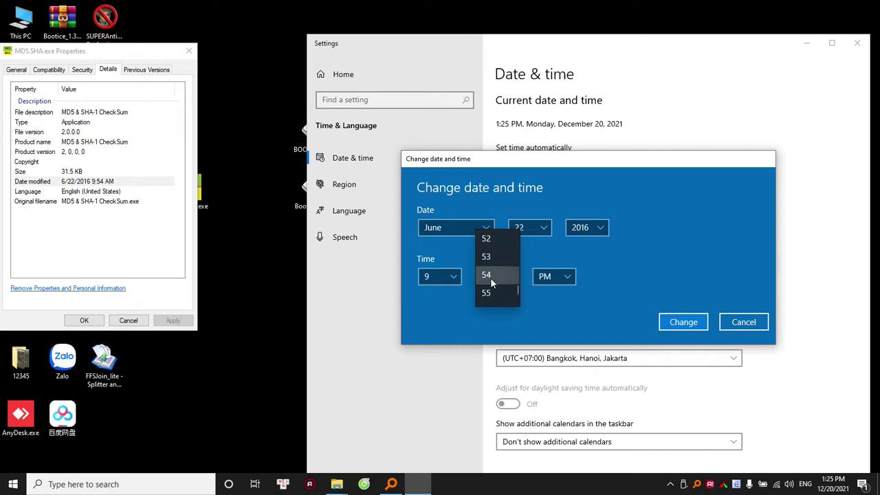
{"action": "left_click", "coordinate": [490, 275]}
{"action": "left_click", "coordinate": [554, 276]}
{"action": "left_click", "coordinate": [556, 262]}
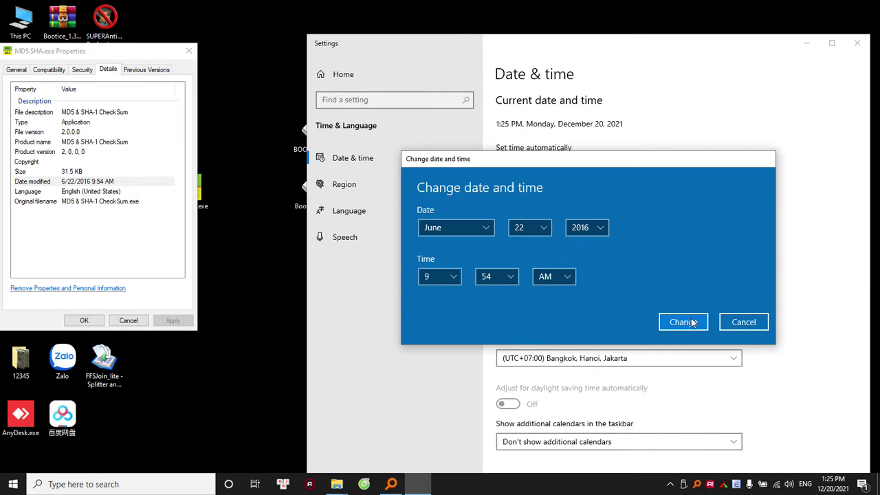
{"action": "left_click", "coordinate": [692, 323]}
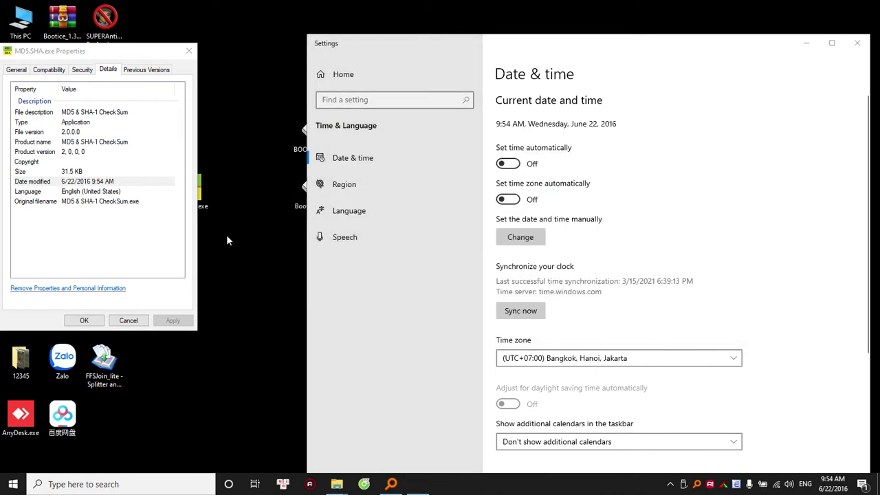
{"action": "left_click", "coordinate": [809, 43]}
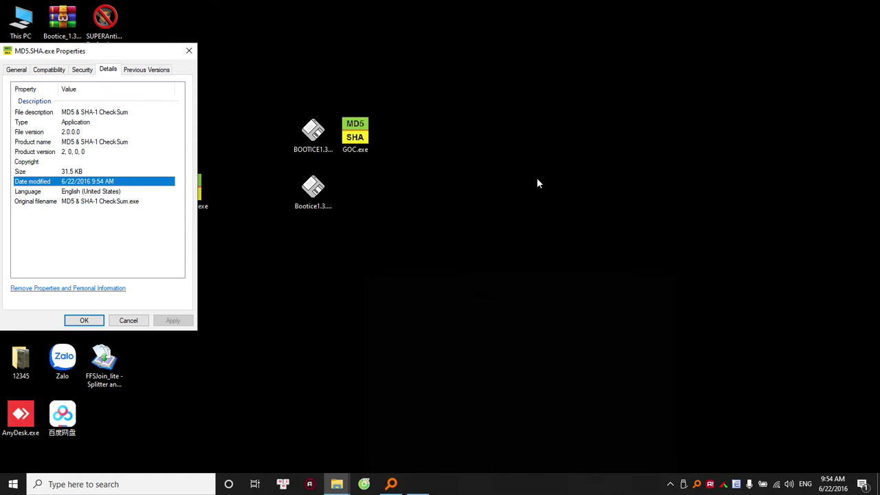
- Pack Bootice into a password-protected Bootice1.3.4x64_x86.7z with encrypted file names
{"action": "right_click", "coordinate": [318, 207]}
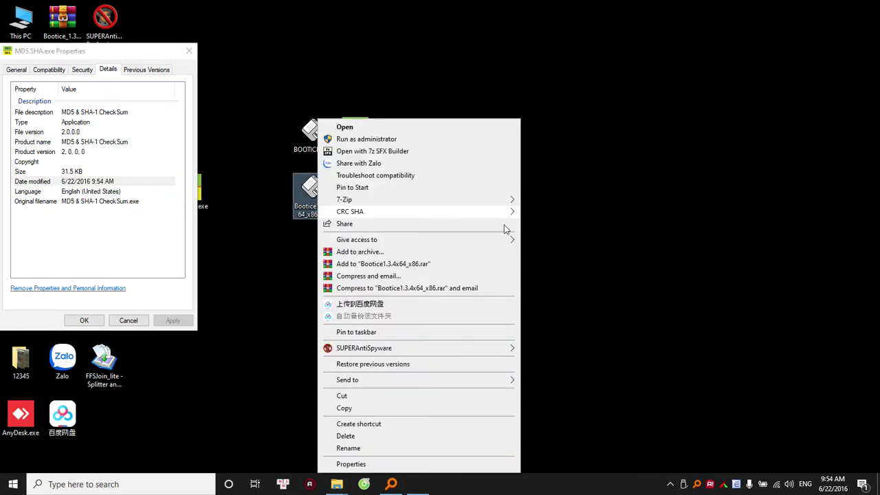
{"action": "mouse_move", "coordinate": [500, 202]}
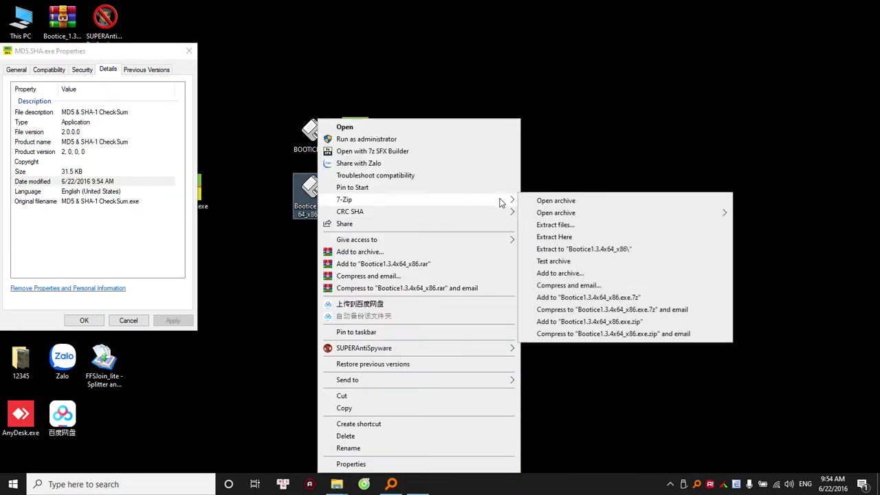
{"action": "left_click", "coordinate": [563, 273]}
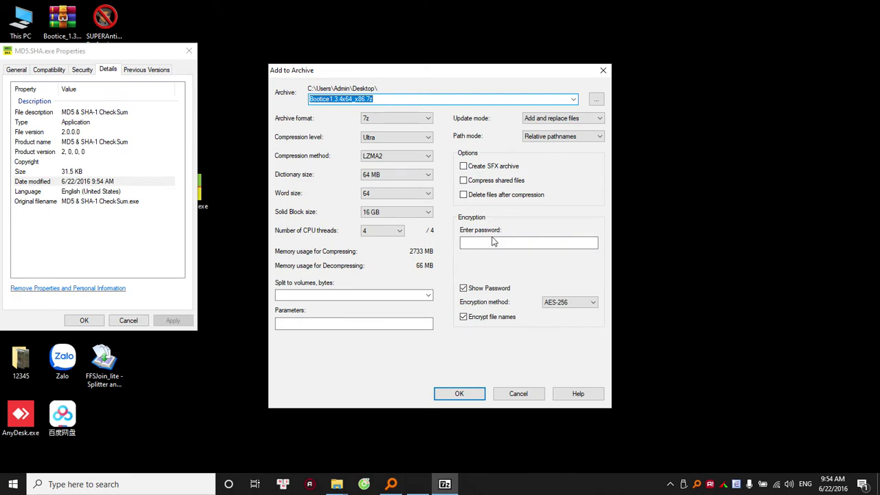
{"action": "left_click", "coordinate": [492, 241]}
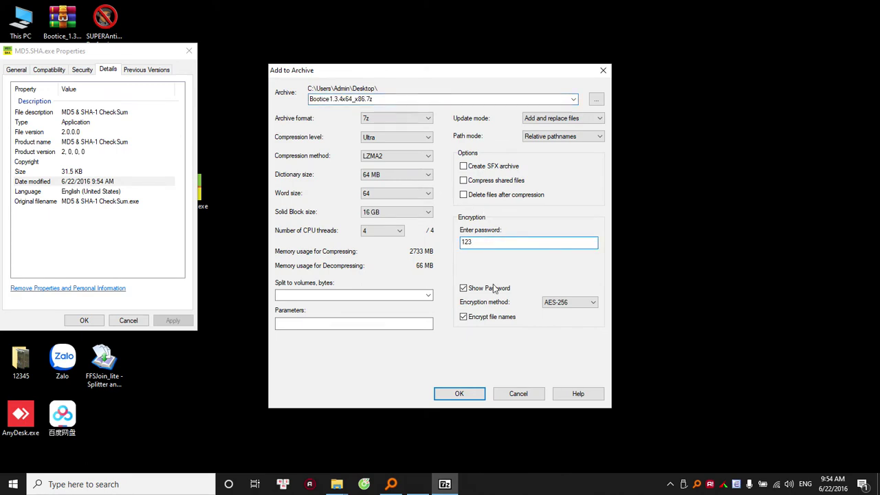
{"action": "left_click", "coordinate": [491, 320]}
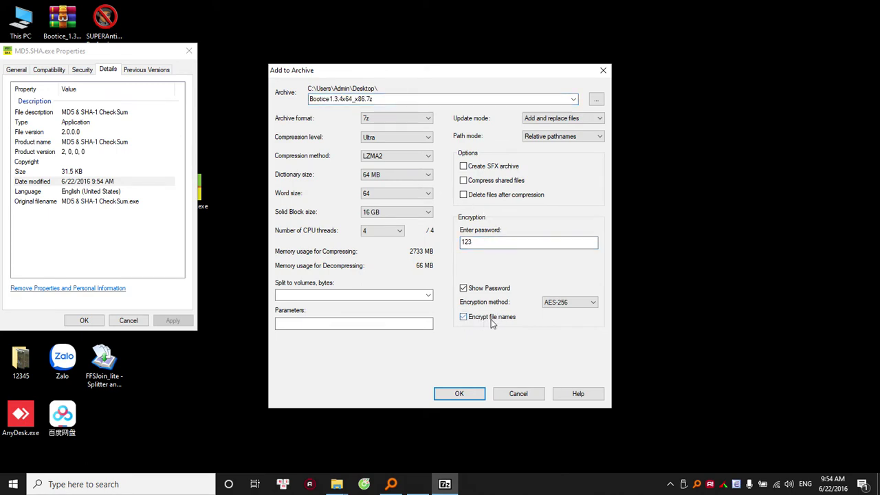
{"action": "left_click", "coordinate": [457, 393]}
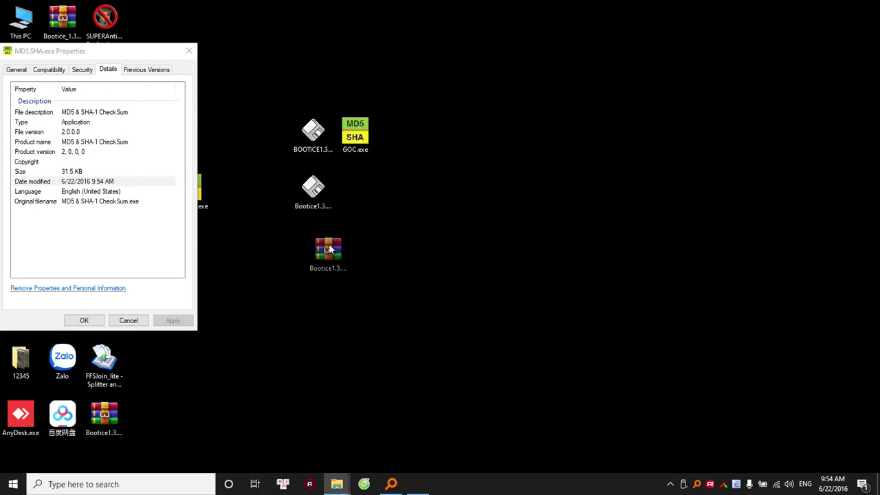
{"action": "left_click_drag", "start_coordinate": [360, 198], "coordinate": [360, 198]}
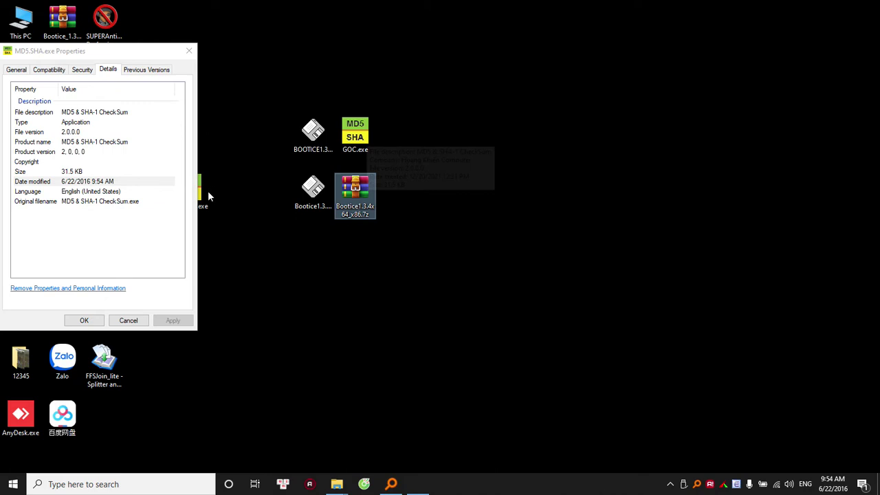
- Rename MD5.SHA.exe to MD5.SHA.exe.001, accepting the extension change
{"action": "left_click_drag", "start_coordinate": [202, 195], "coordinate": [427, 184]}
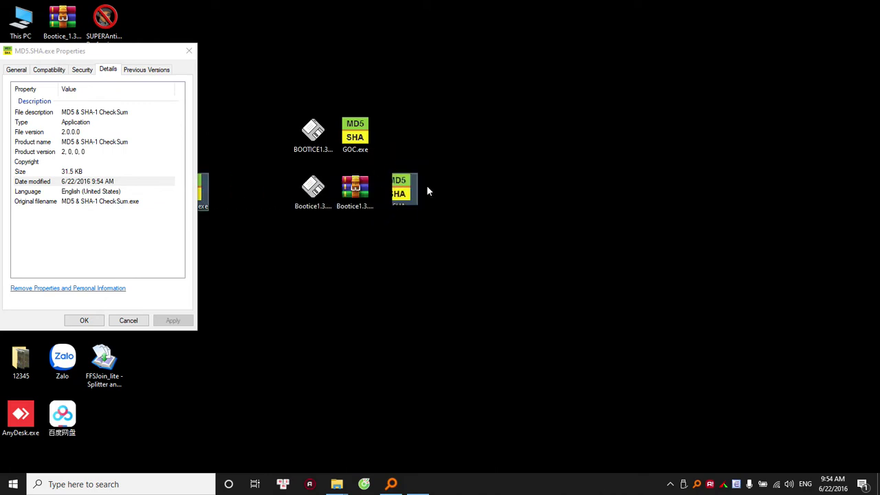
{"action": "left_click", "coordinate": [411, 207]}
{"action": "left_click", "coordinate": [419, 207]}
{"action": "type", "text": ".SHA.exe."}
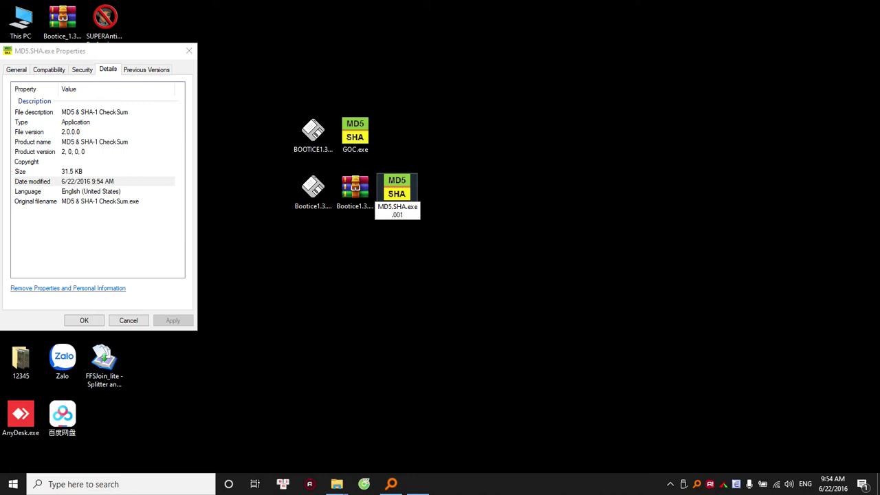
{"action": "type", "text": "001"}
{"action": "key", "text": "ctrl+a"}
{"action": "key", "text": "Return"}
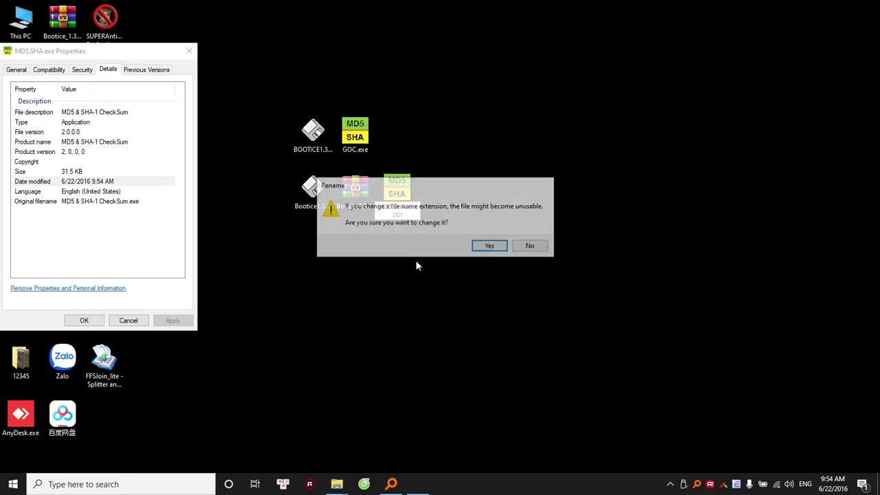
{"action": "left_click", "coordinate": [488, 245]}
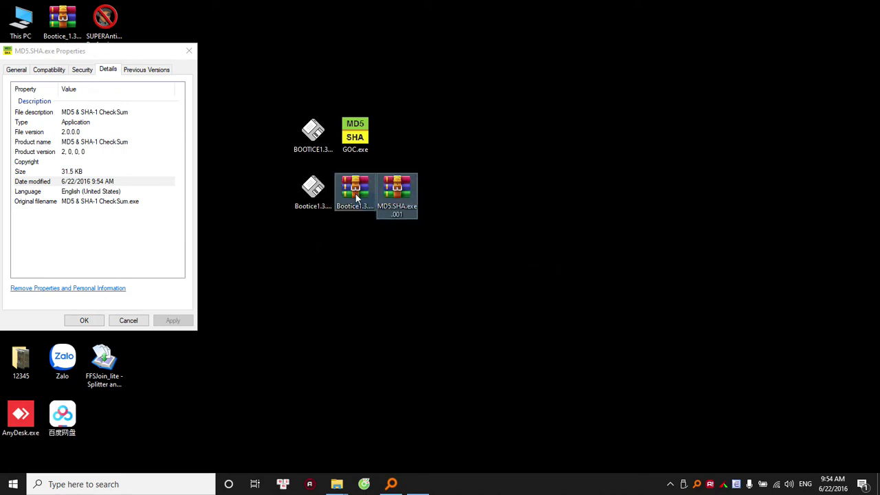
- Rename the Bootice archive to MD5.SHA.exe.002, accepting the extension change
{"action": "left_click", "coordinate": [356, 204], "text": "ctrl"}
{"action": "left_click", "coordinate": [360, 213]}
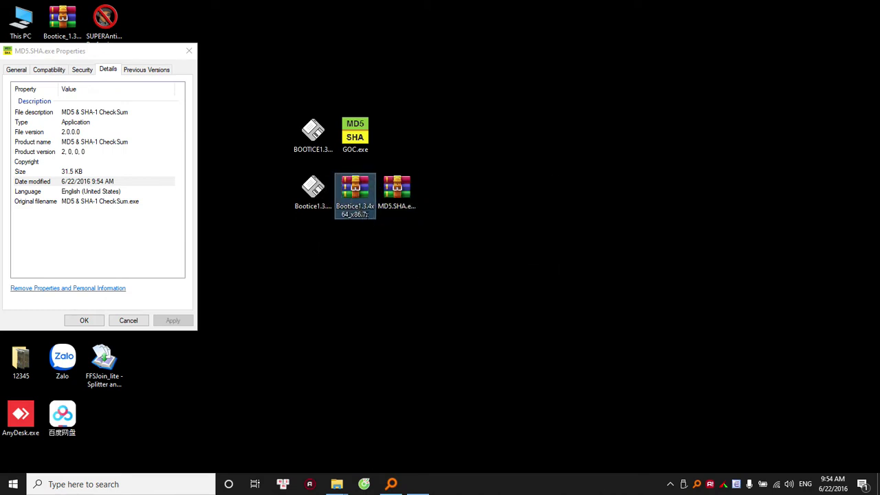
{"action": "type", "text": "MD5.SHA.exe.002"}
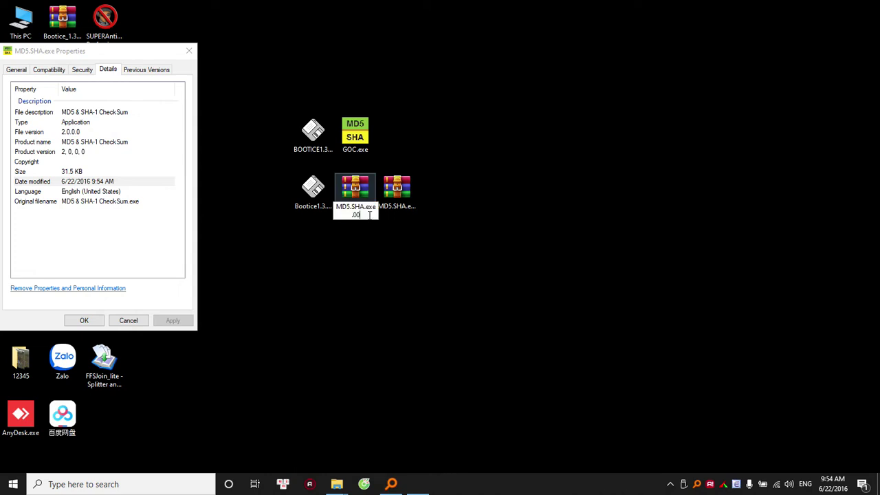
{"action": "key", "text": "Return"}
{"action": "left_click", "coordinate": [489, 246]}
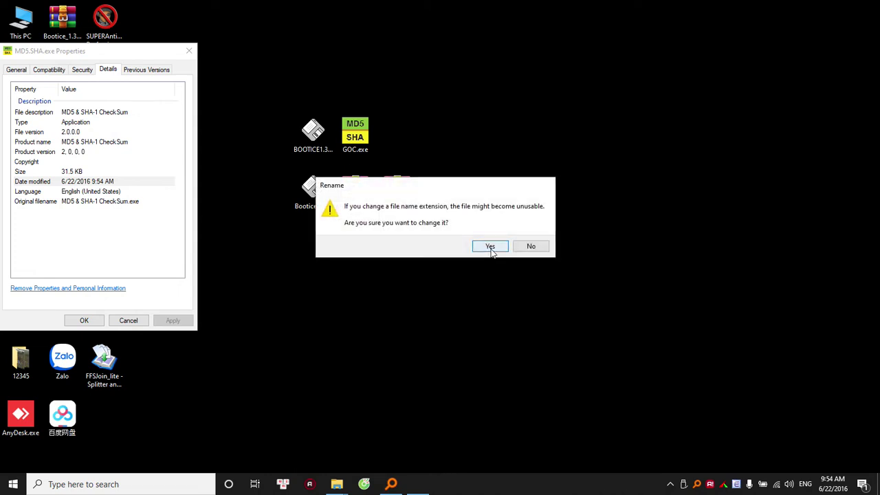
{"action": "left_click_drag", "start_coordinate": [427, 249], "coordinate": [446, 251]}
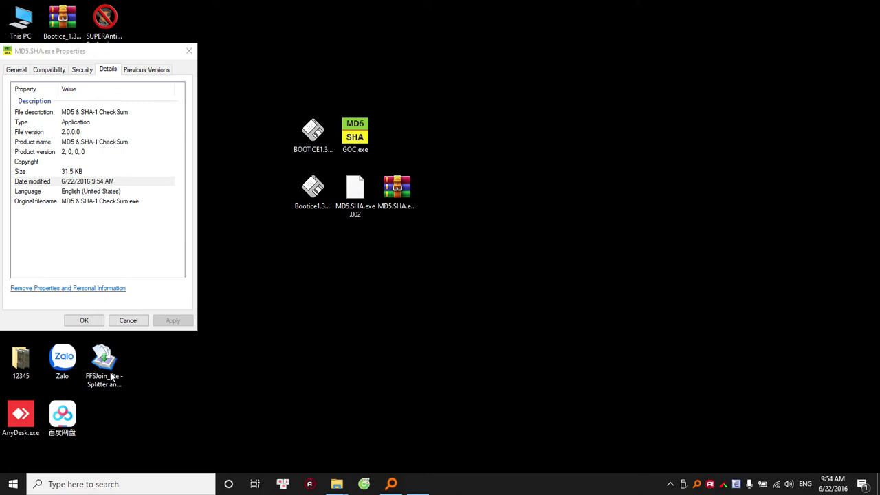
- Move the File Splitter & Joiner window right and switch between its Joining and Splitting pages
{"action": "left_click_drag", "start_coordinate": [417, 128], "coordinate": [604, 120]}
{"action": "left_click", "coordinate": [503, 137]}
{"action": "left_click", "coordinate": [531, 137]}
{"action": "left_click", "coordinate": [503, 137]}
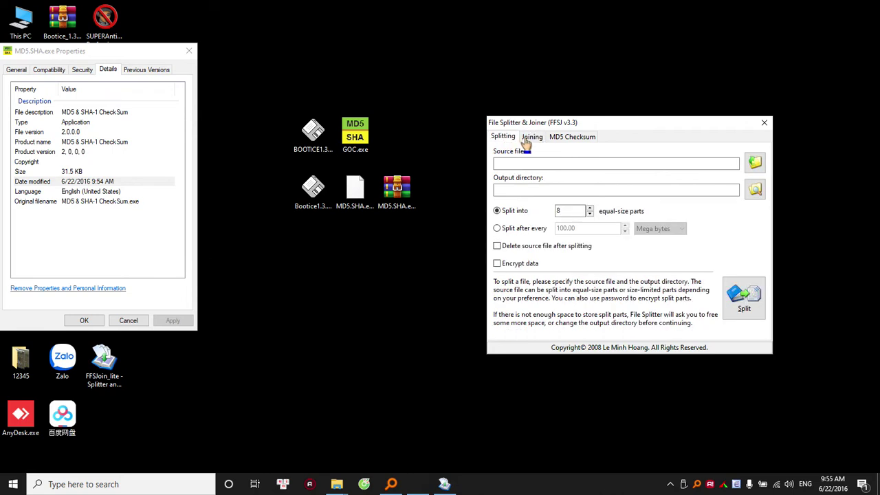
- On the Joining page, drop MD5.SHA.exe.001 as the first split part, giving output MD5.SHA.exe
{"action": "left_click", "coordinate": [532, 138]}
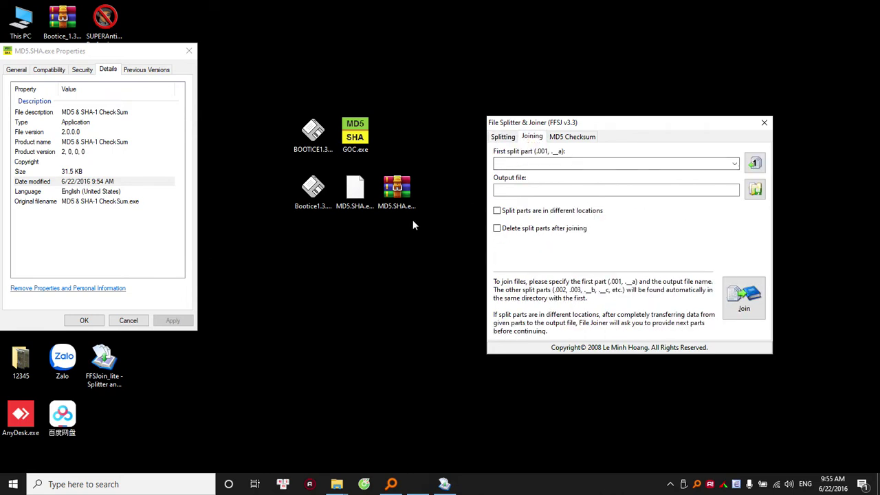
{"action": "left_click", "coordinate": [405, 194]}
{"action": "left_click_drag", "start_coordinate": [400, 197], "coordinate": [572, 163]}
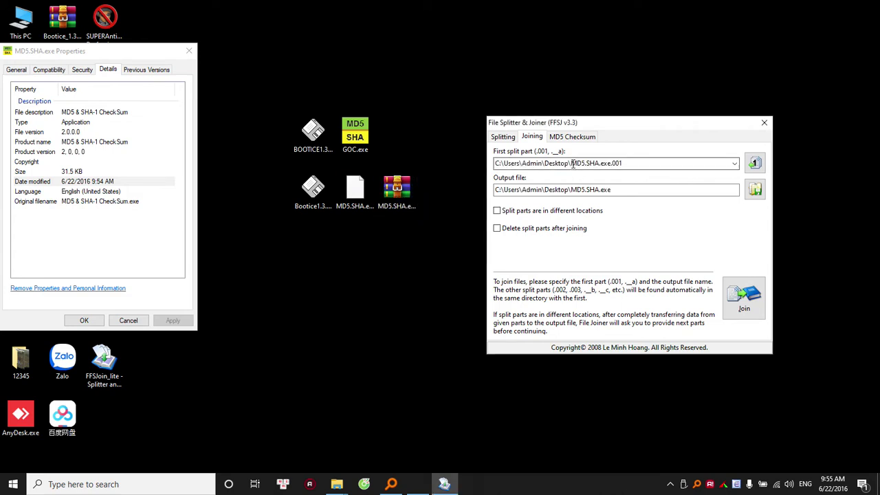
{"action": "left_click", "coordinate": [429, 343]}
{"action": "left_click", "coordinate": [833, 483]}
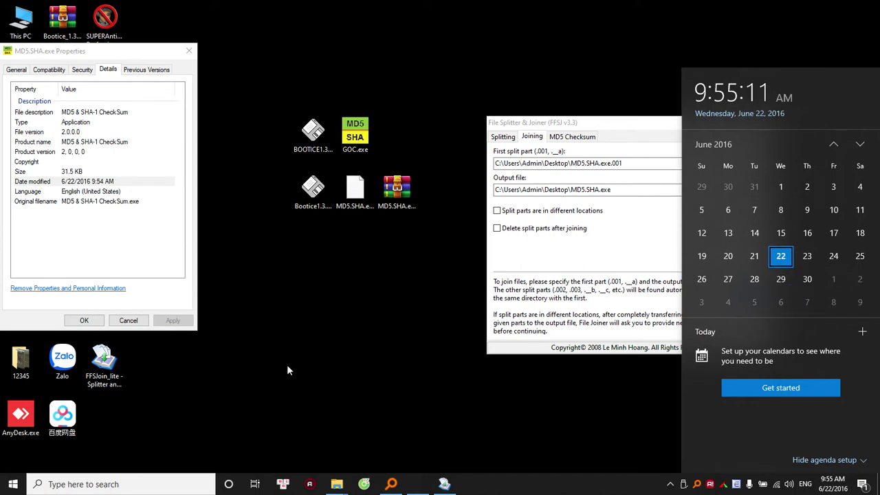
{"action": "left_click", "coordinate": [310, 359]}
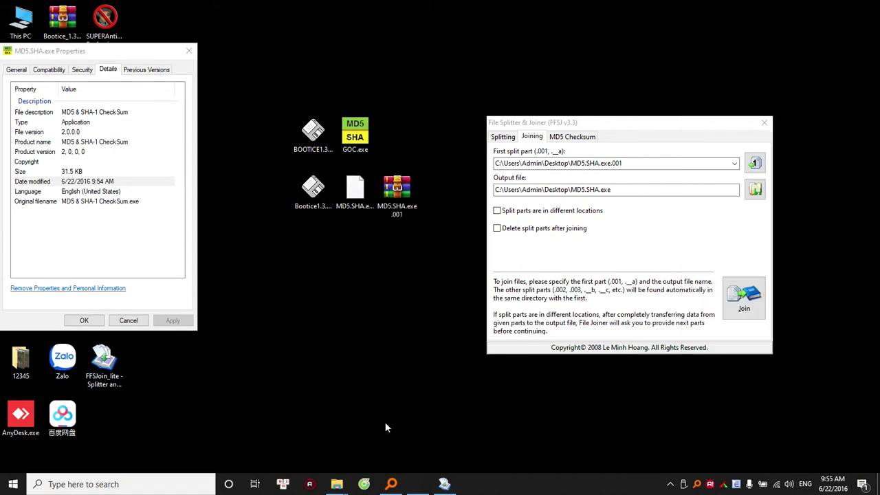
{"action": "left_click", "coordinate": [364, 203]}
- Reset the system clock's minutes to 54 so it reads 9:54 AM
{"action": "left_click", "coordinate": [404, 196]}
{"action": "left_click", "coordinate": [364, 198]}
{"action": "left_click", "coordinate": [399, 197]}
{"action": "left_click", "coordinate": [372, 197]}
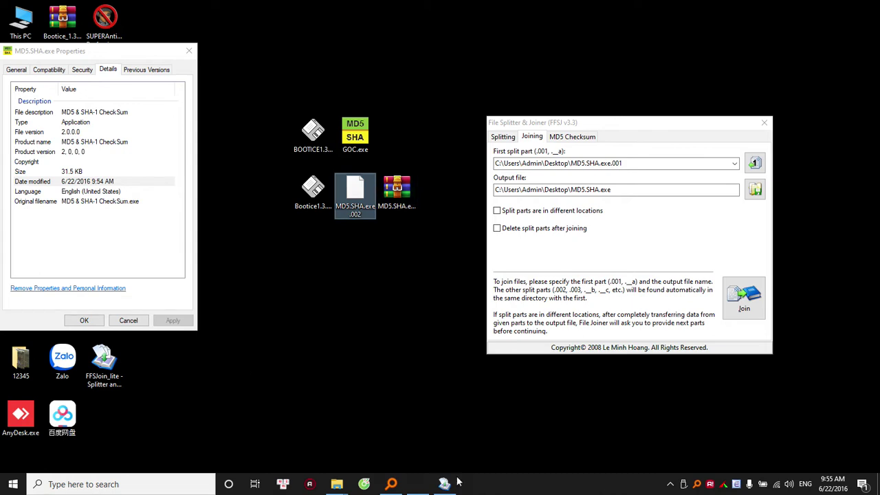
{"action": "left_click", "coordinate": [417, 484]}
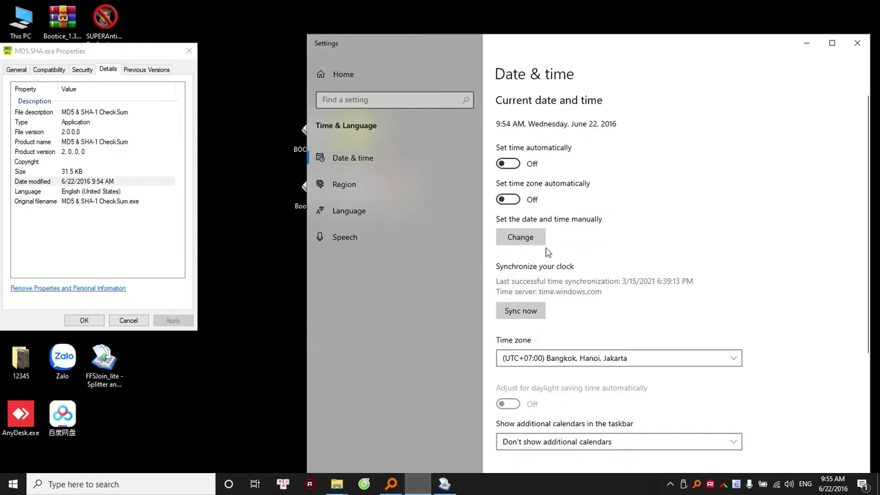
{"action": "left_click", "coordinate": [519, 239]}
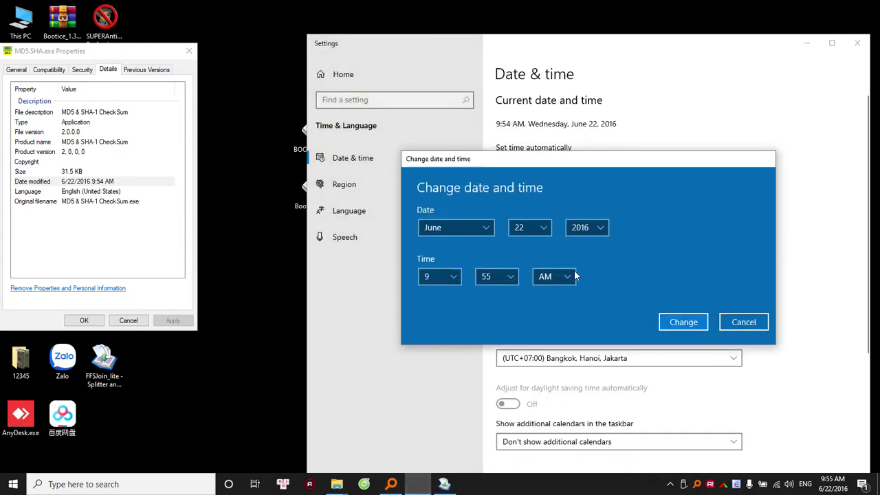
{"action": "left_click", "coordinate": [509, 279]}
{"action": "left_click", "coordinate": [500, 258]}
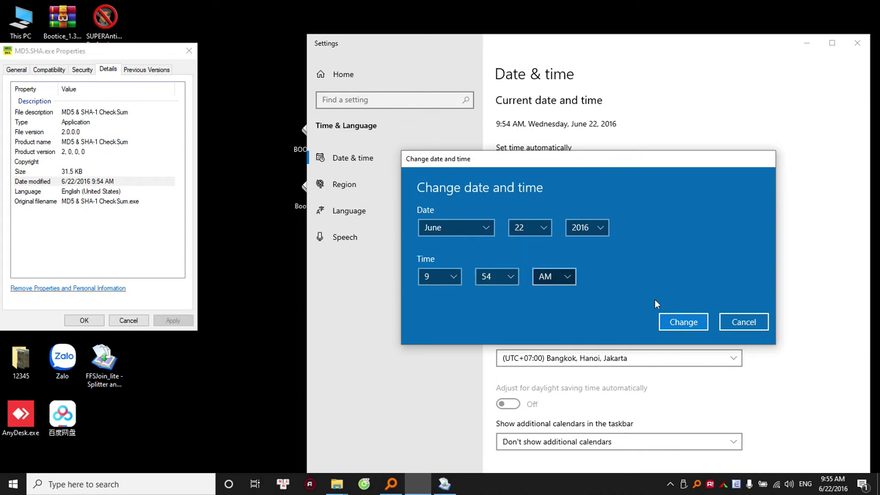
{"action": "left_click", "coordinate": [684, 321]}
- Minimize Settings and join the parts into MD5.SHA.exe, dismissing the completion message
{"action": "left_click", "coordinate": [807, 42]}
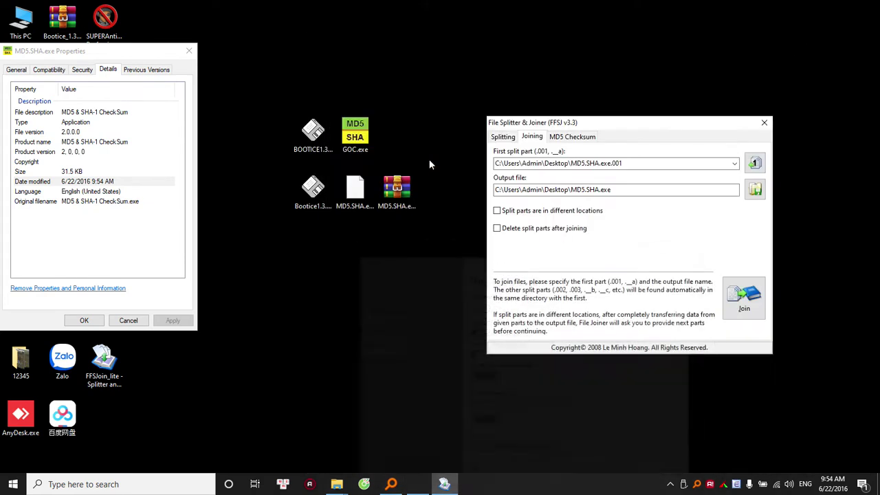
{"action": "left_click", "coordinate": [745, 297]}
{"action": "left_click", "coordinate": [512, 260]}
- Move the joined MD5.SHA.exe mid-desktop and confirm 7-Zip demands a password to open it
{"action": "left_click_drag", "start_coordinate": [104, 415], "coordinate": [359, 259]}
{"action": "right_click", "coordinate": [359, 259]}
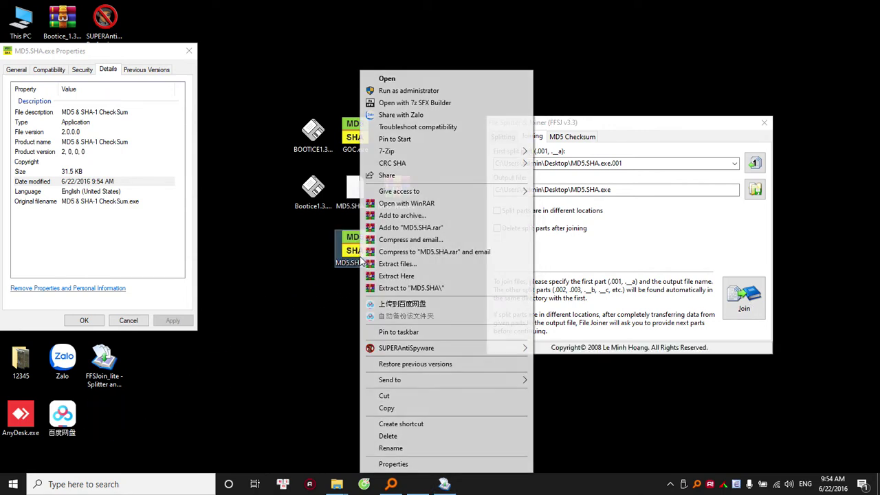
{"action": "mouse_move", "coordinate": [511, 157]}
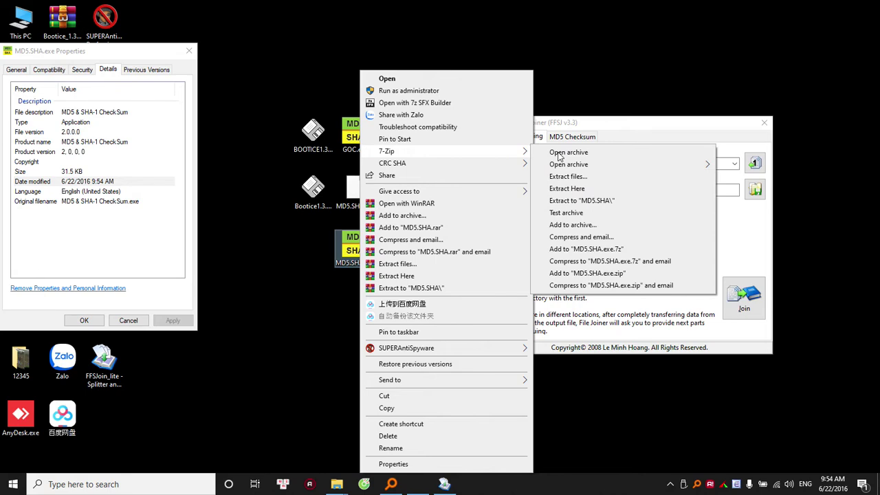
{"action": "left_click", "coordinate": [556, 152]}
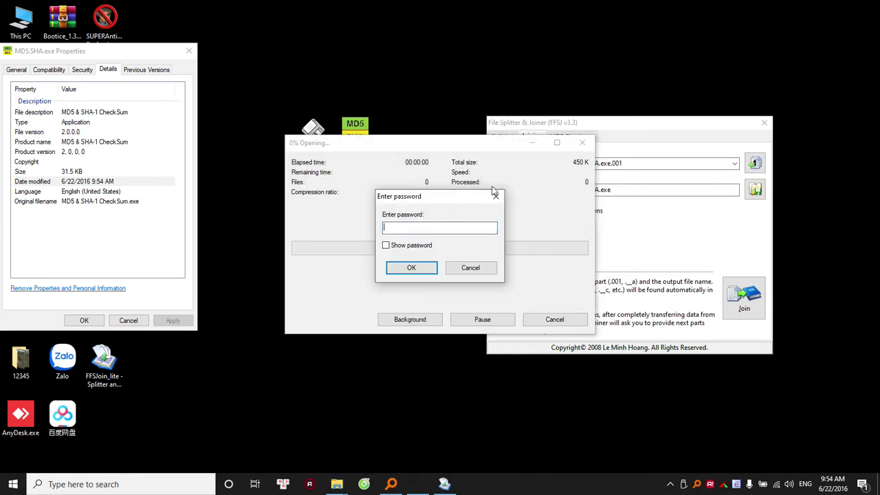
{"action": "left_click", "coordinate": [471, 269]}
- Open GOC.exe in 7-Zip to view its PE sections, then close it
{"action": "right_click", "coordinate": [362, 141]}
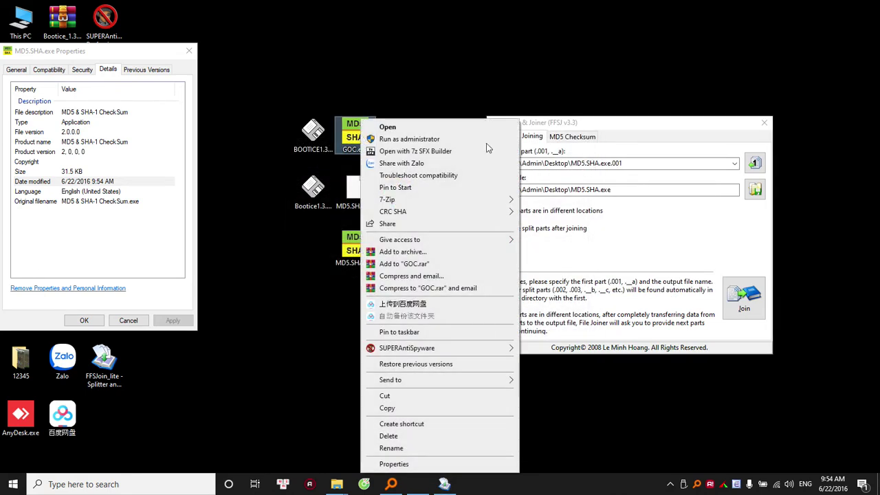
{"action": "mouse_move", "coordinate": [502, 201]}
{"action": "left_click", "coordinate": [554, 200]}
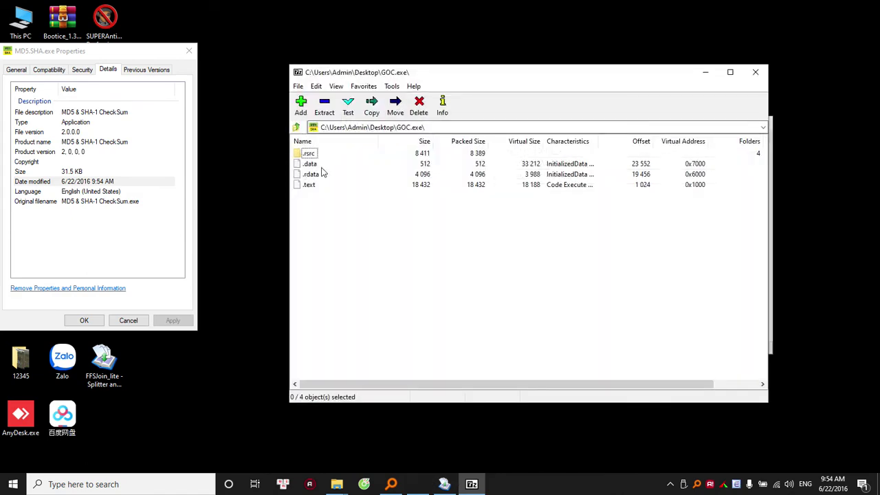
{"action": "left_click", "coordinate": [755, 72]}
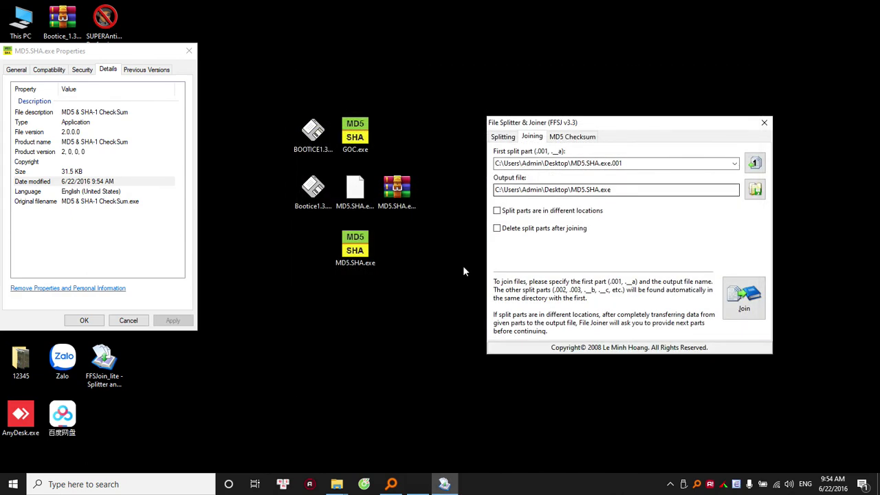
- Try opening MD5.SHA.exe as a WinRAR archive and cancel the password prompt
{"action": "right_click", "coordinate": [351, 248]}
{"action": "left_click", "coordinate": [421, 203]}
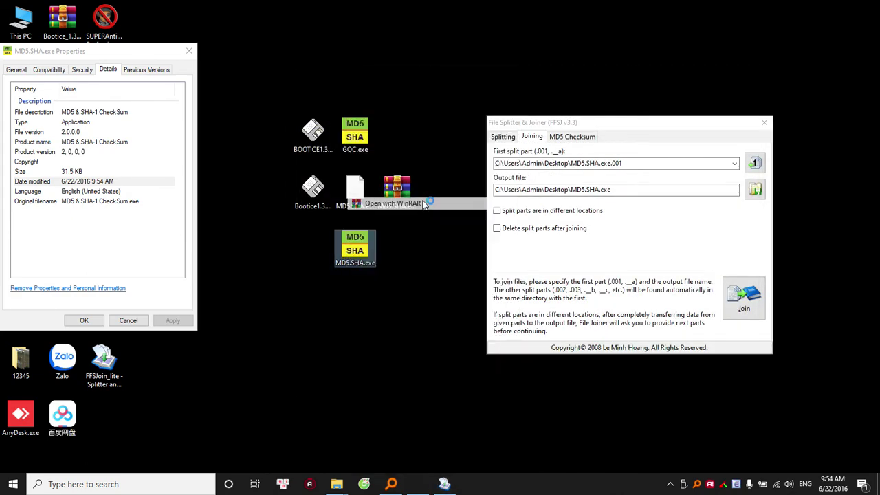
{"action": "left_click", "coordinate": [459, 337]}
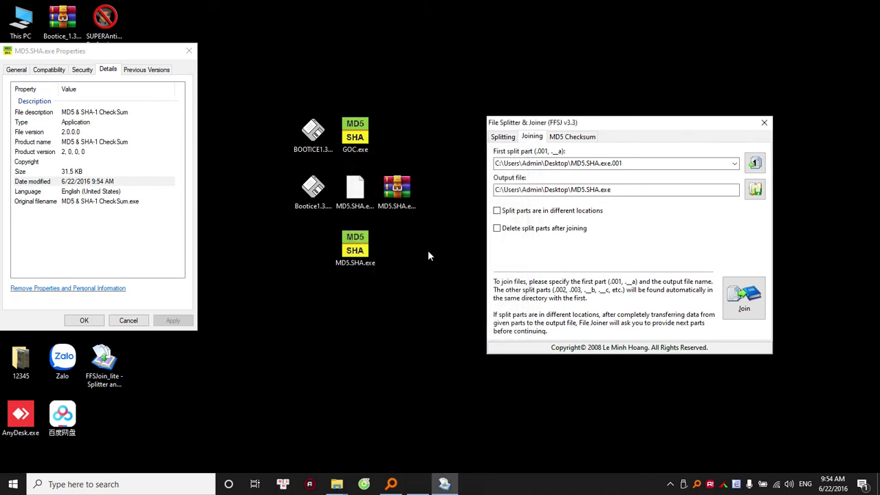
{"action": "right_click", "coordinate": [362, 256]}
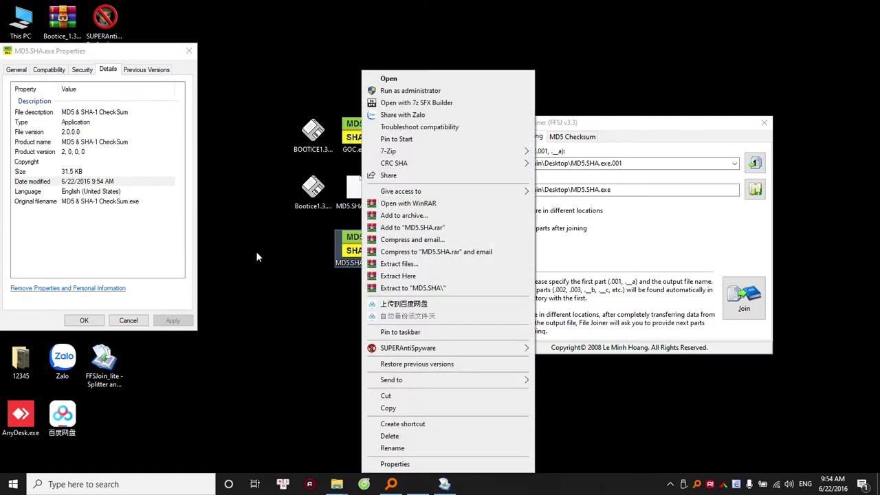
{"action": "left_click", "coordinate": [121, 305]}
{"action": "left_click", "coordinate": [128, 321]}
- Show MD5.SHA.exe's Details (2.0.0.0, 450 KB, 6/22/2016 9:54 AM) and move them aside for GOC.exe's properties
{"action": "right_click", "coordinate": [371, 248]}
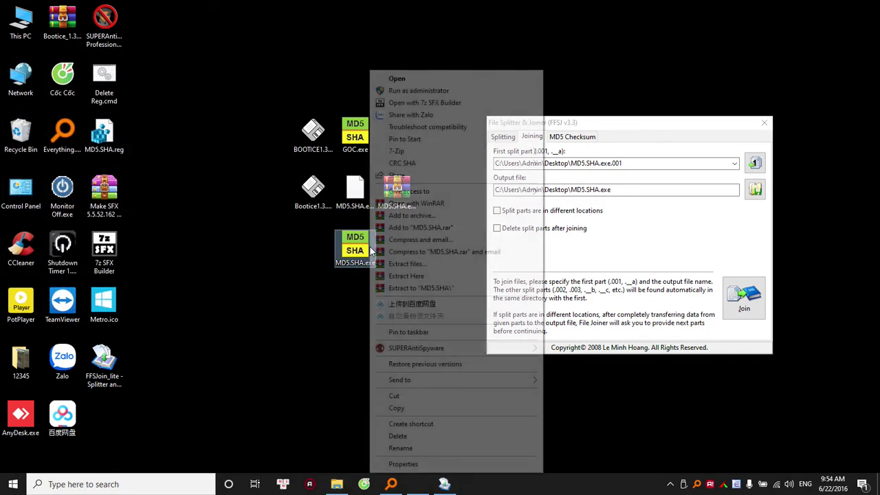
{"action": "left_click", "coordinate": [400, 463]}
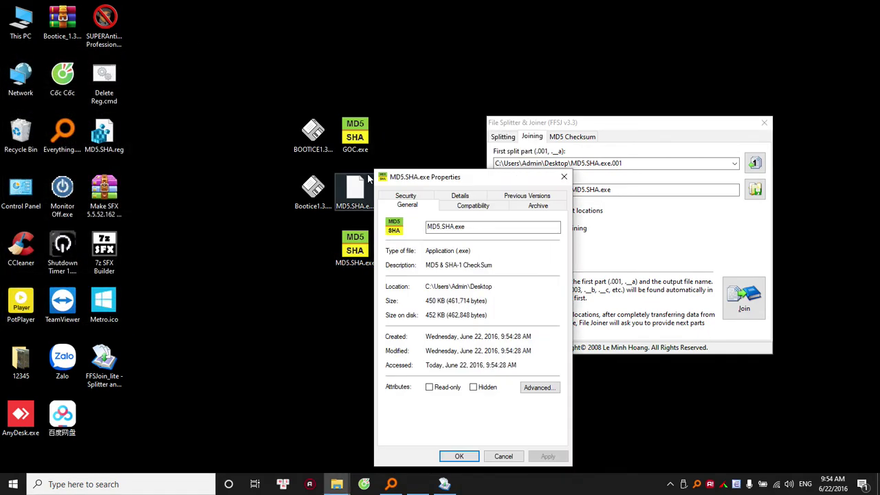
{"action": "left_click", "coordinate": [459, 196]}
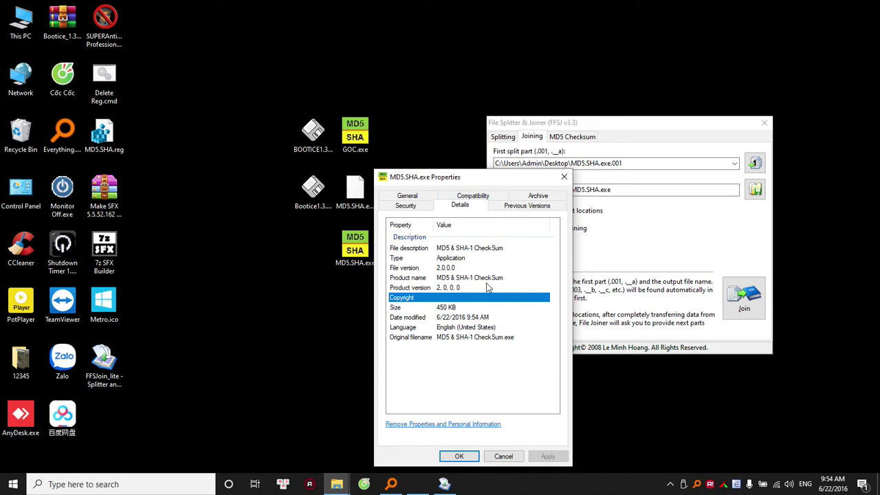
{"action": "left_click", "coordinate": [481, 318]}
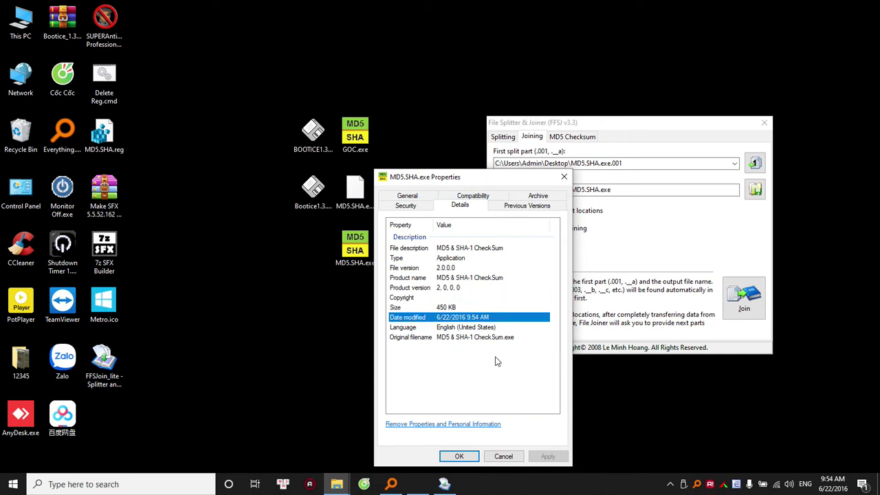
{"action": "left_click_drag", "start_coordinate": [472, 177], "coordinate": [622, 133]}
{"action": "right_click", "coordinate": [354, 135]}
{"action": "left_click", "coordinate": [400, 464]}
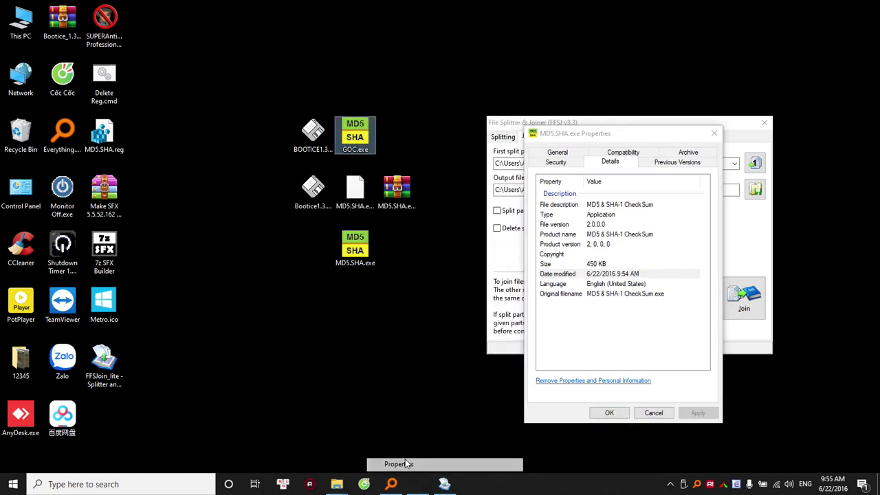
- Compare GOC.exe's Details and General timestamps, then close its properties
{"action": "left_click", "coordinate": [481, 156]}
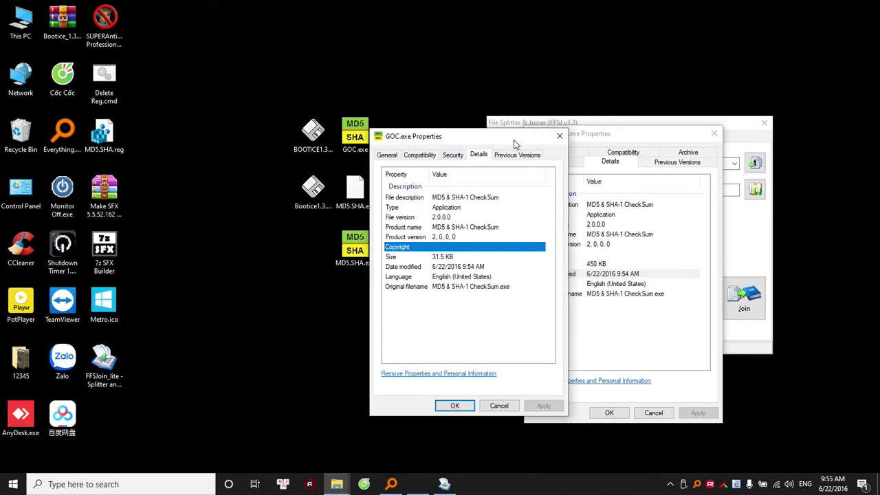
{"action": "left_click_drag", "start_coordinate": [514, 143], "coordinate": [468, 139]}
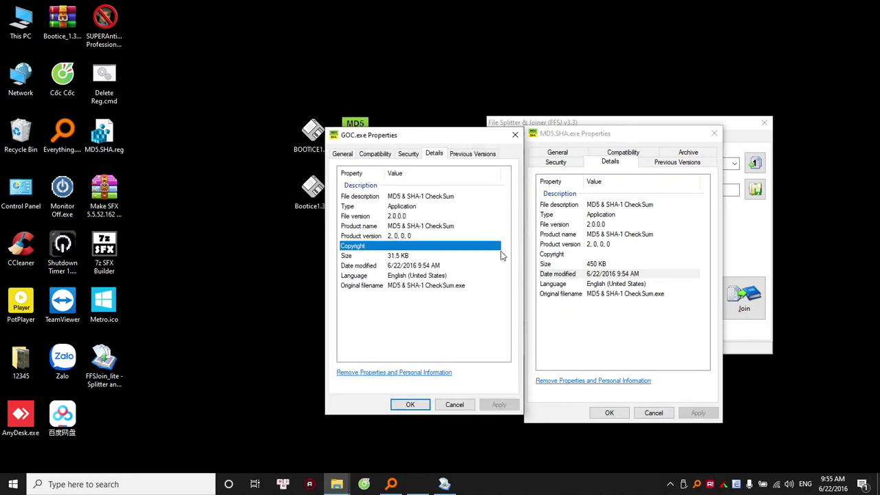
{"action": "left_click", "coordinate": [429, 266]}
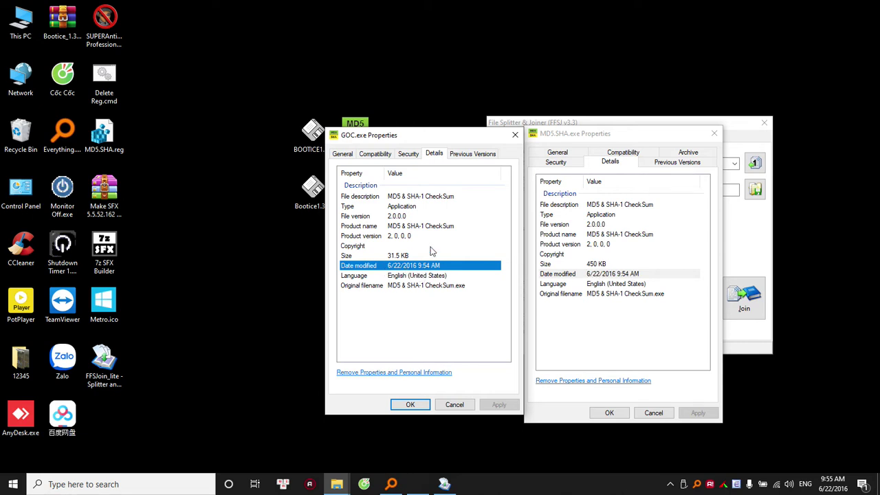
{"action": "left_click", "coordinate": [343, 154]}
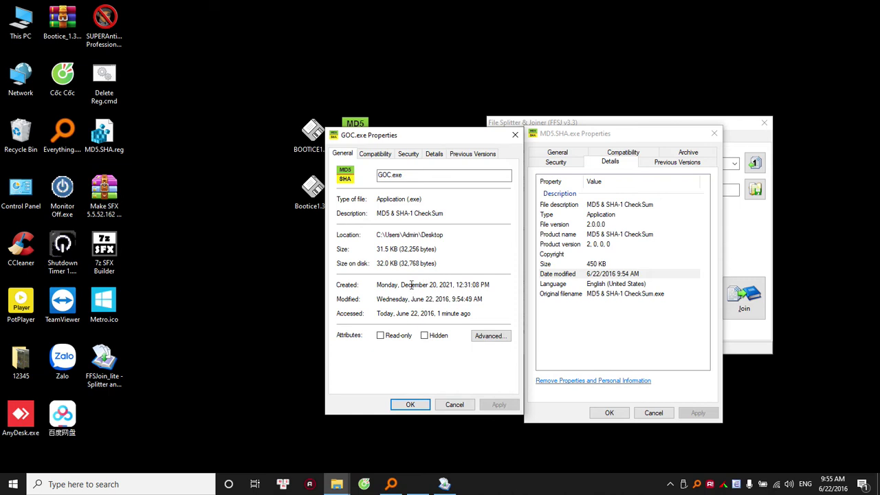
{"action": "left_click_drag", "start_coordinate": [492, 287], "coordinate": [372, 287]}
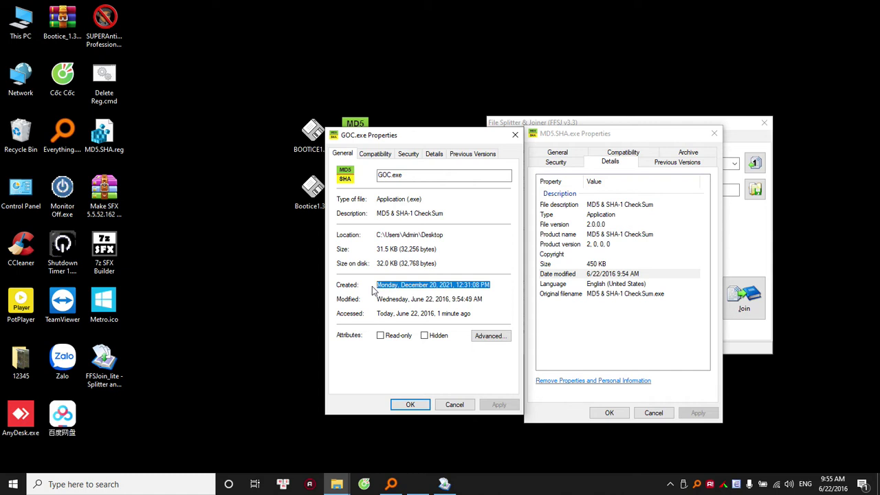
{"action": "left_click", "coordinate": [455, 404]}
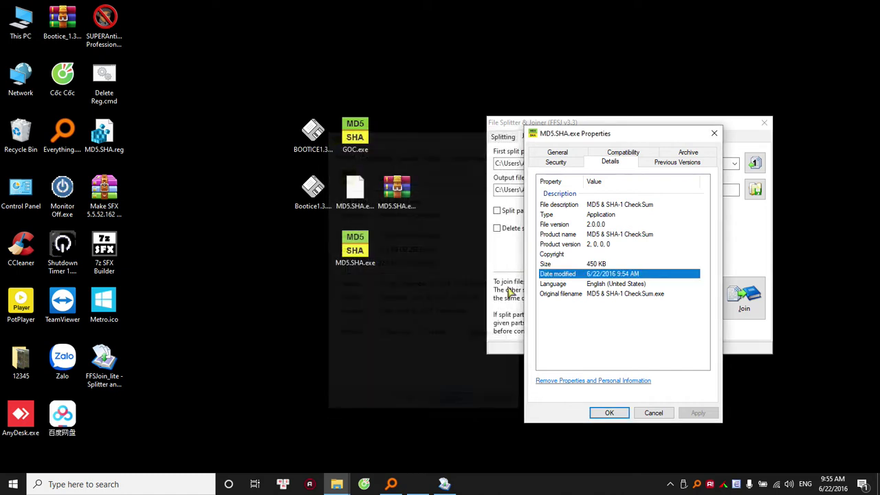
- Check MD5.SHA.exe's General tab: created and modified June 22, 2016, 9:54:28 AM
{"action": "left_click", "coordinate": [556, 153]}
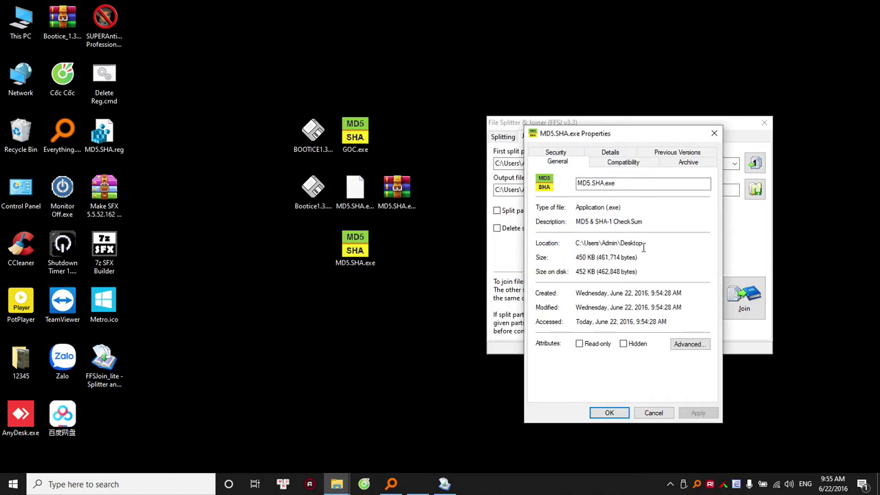
{"action": "left_click_drag", "start_coordinate": [681, 292], "coordinate": [576, 294]}
{"action": "left_click", "coordinate": [685, 309]}
{"action": "left_click_drag", "start_coordinate": [686, 309], "coordinate": [562, 310]}
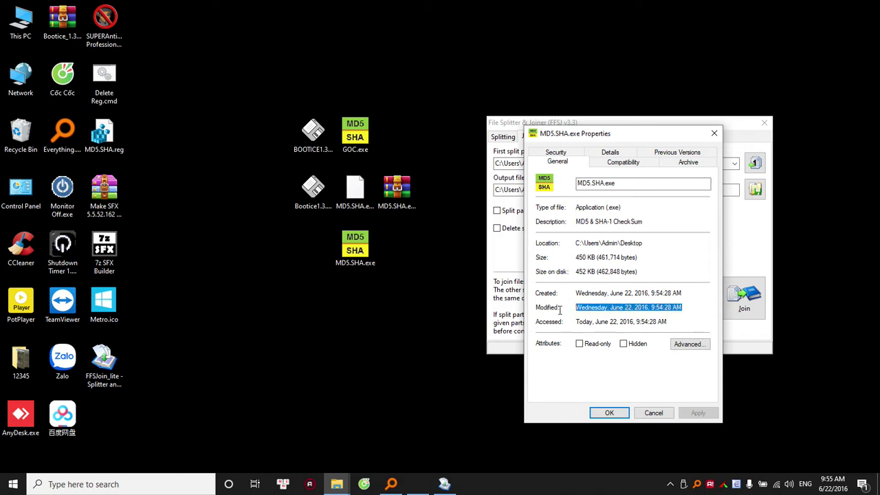
{"action": "left_click_drag", "start_coordinate": [684, 292], "coordinate": [563, 297]}
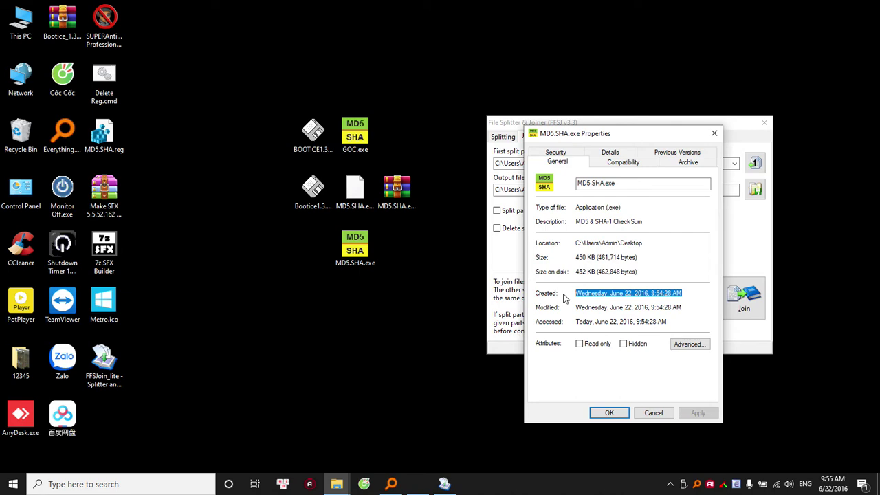
{"action": "right_click", "coordinate": [352, 136]}
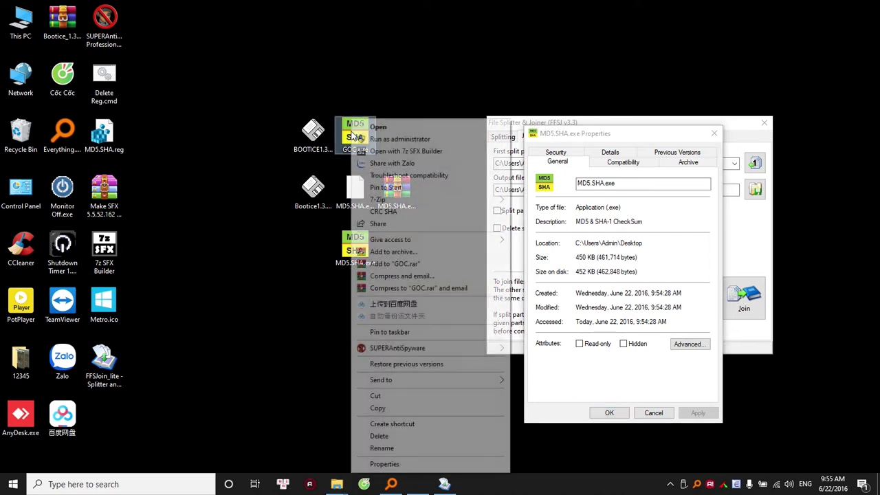
{"action": "left_click", "coordinate": [392, 466]}
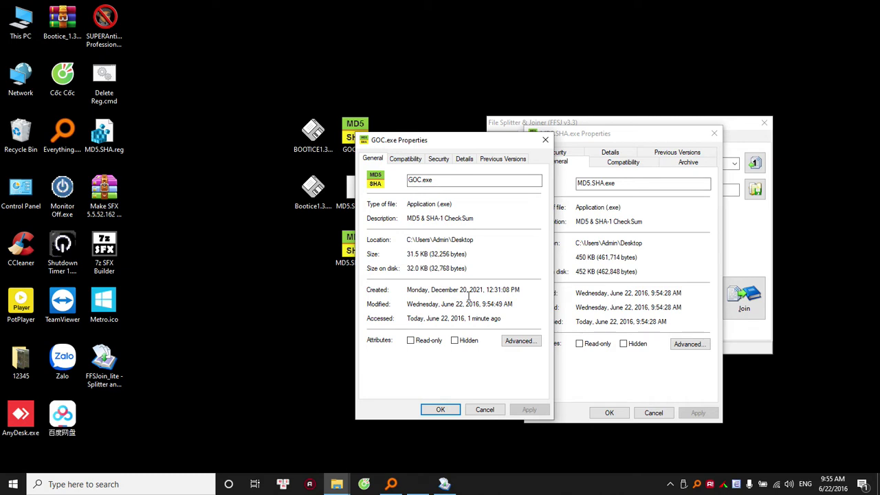
{"action": "left_click_drag", "start_coordinate": [408, 289], "coordinate": [433, 292]}
{"action": "left_click", "coordinate": [832, 483]}
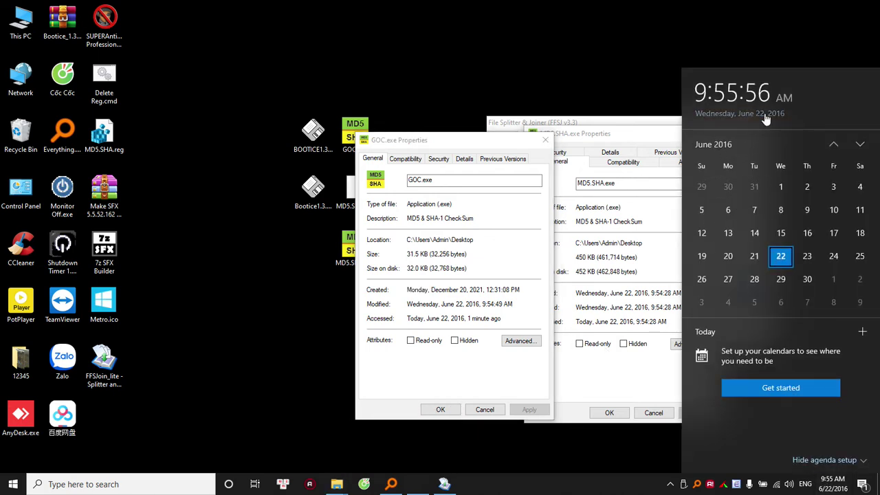
{"action": "left_click", "coordinate": [709, 145]}
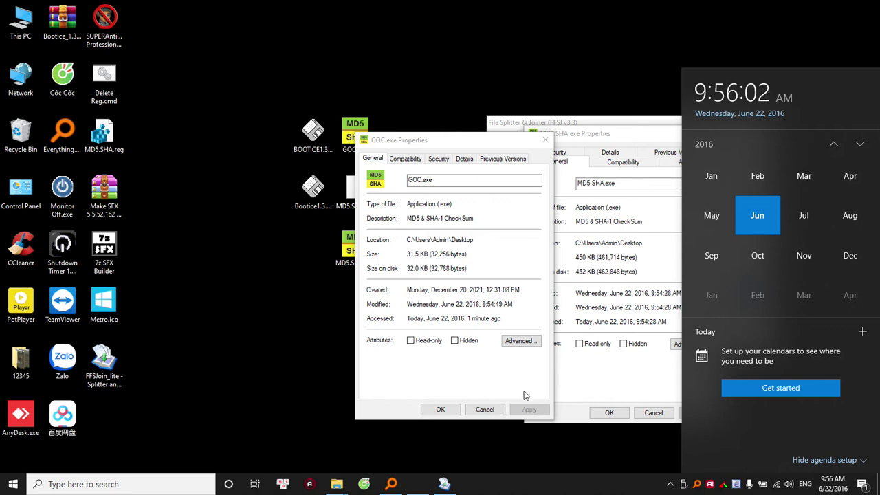
{"action": "double_click", "coordinate": [433, 289]}
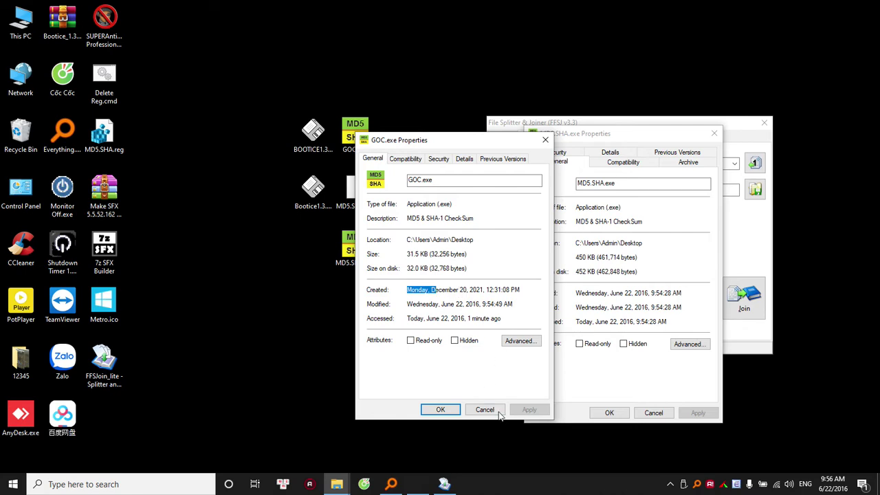
{"action": "left_click", "coordinate": [557, 462]}
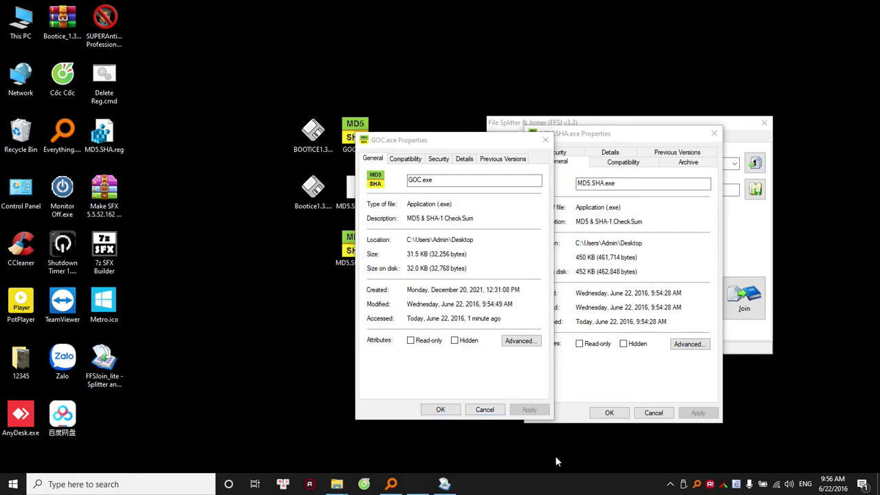
- Set the system date to December 20, 2021 in Date & time settings
{"action": "left_click", "coordinate": [418, 484]}
{"action": "left_click", "coordinate": [521, 237]}
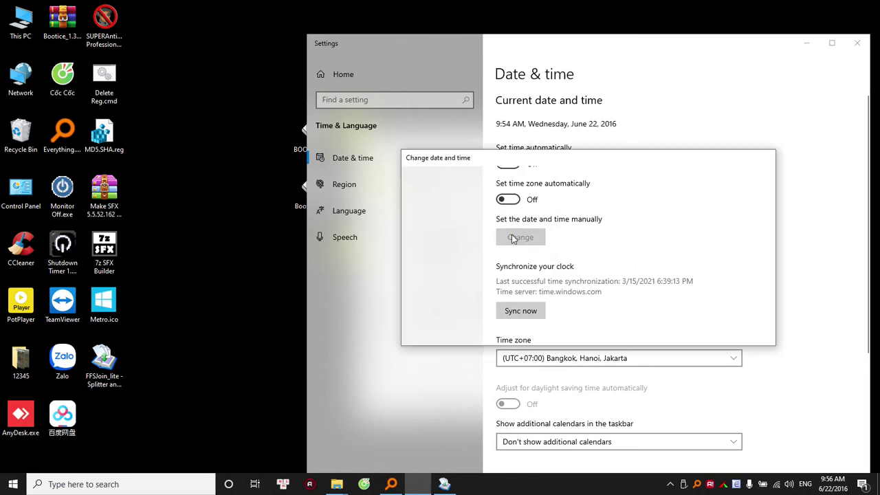
{"action": "left_click", "coordinate": [482, 229]}
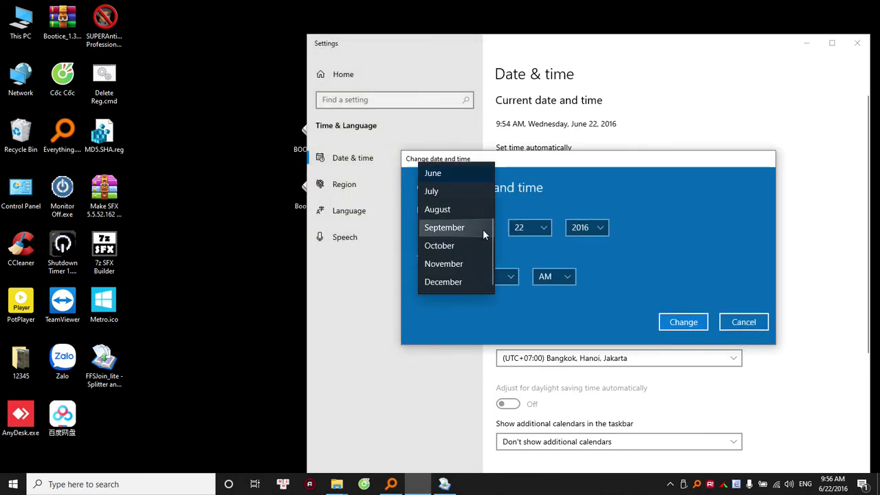
{"action": "left_click", "coordinate": [464, 282]}
{"action": "left_click", "coordinate": [542, 228]}
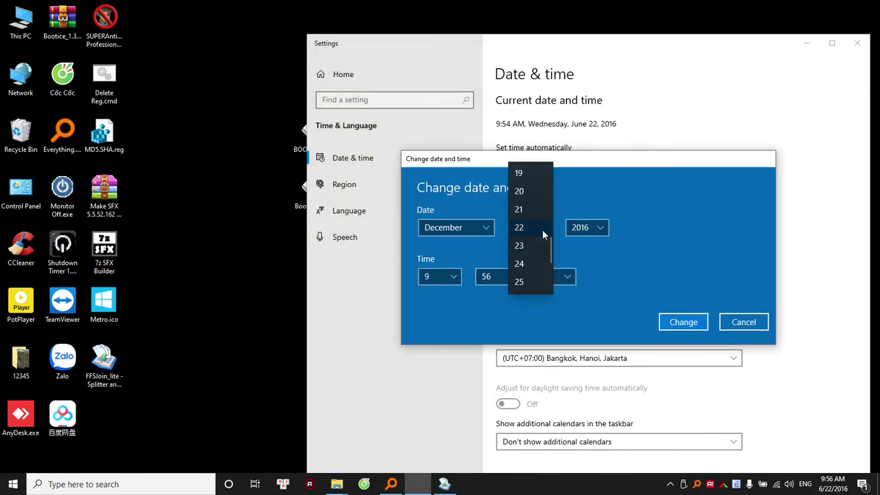
{"action": "left_click", "coordinate": [540, 192]}
{"action": "left_click", "coordinate": [593, 232]}
{"action": "scroll", "coordinate": [594, 231], "scroll_direction": "down", "scroll_amount": 3}
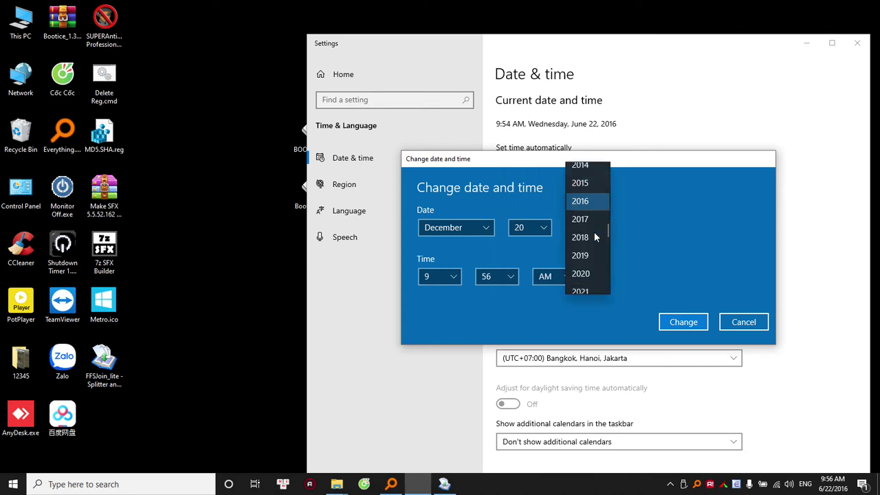
{"action": "left_click", "coordinate": [590, 264]}
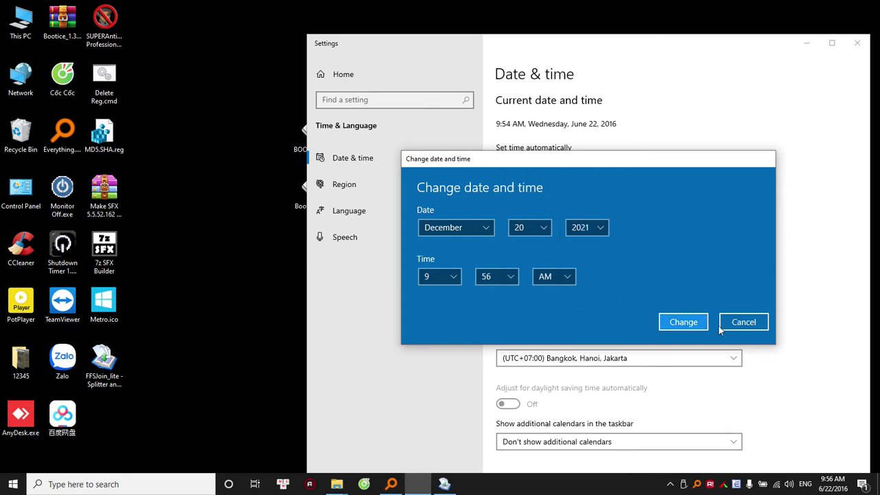
{"action": "left_click", "coordinate": [680, 321]}
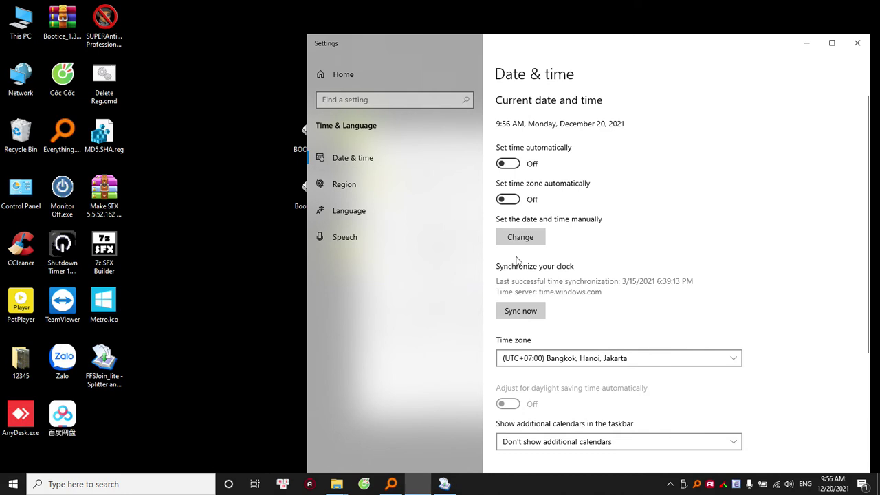
{"action": "left_click", "coordinate": [519, 242]}
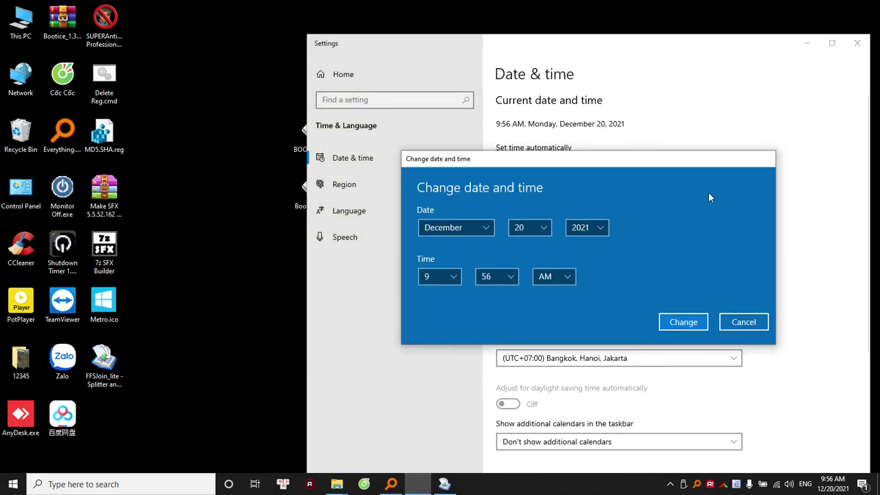
{"action": "left_click", "coordinate": [748, 322]}
- Move GOC.exe's properties to the upper left and close MD5.SHA.exe's properties
{"action": "left_click", "coordinate": [811, 43]}
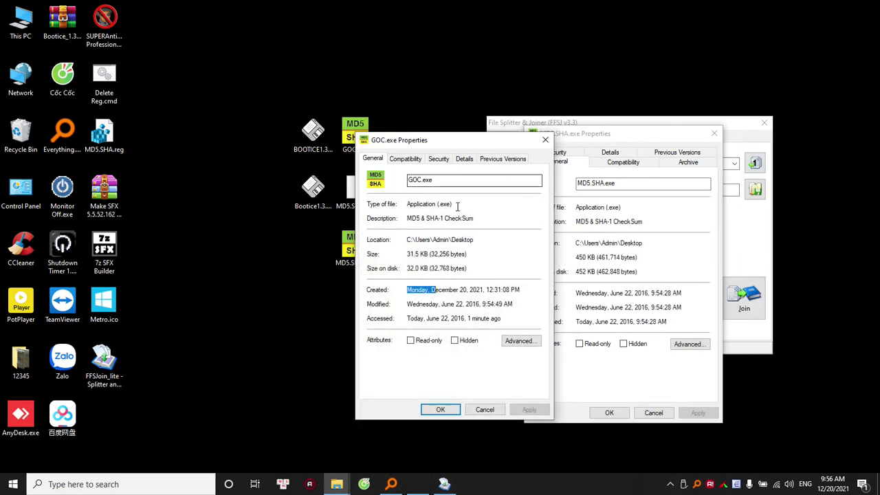
{"action": "left_click_drag", "start_coordinate": [470, 144], "coordinate": [121, 86]}
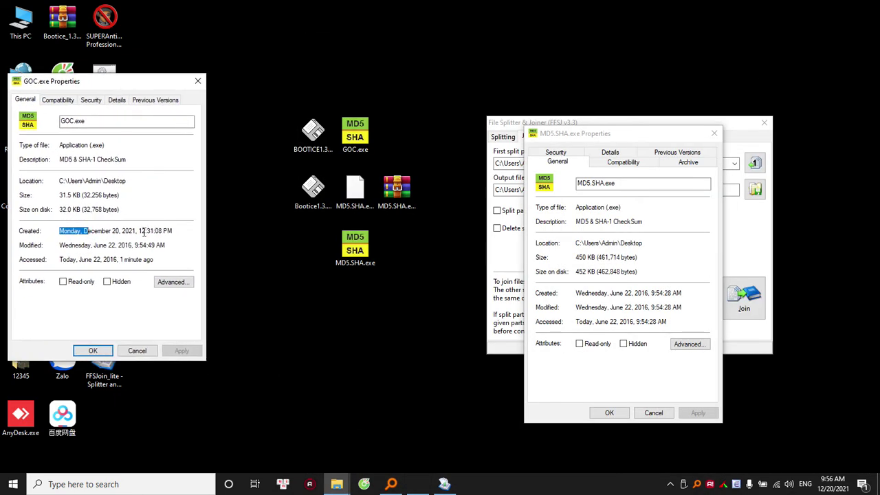
{"action": "left_click", "coordinate": [715, 135]}
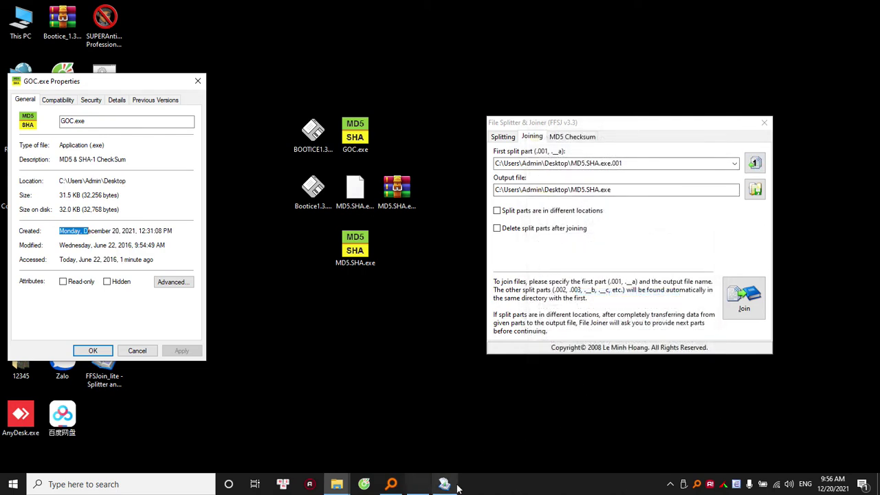
{"action": "left_click", "coordinate": [419, 485]}
{"action": "left_click", "coordinate": [520, 235]}
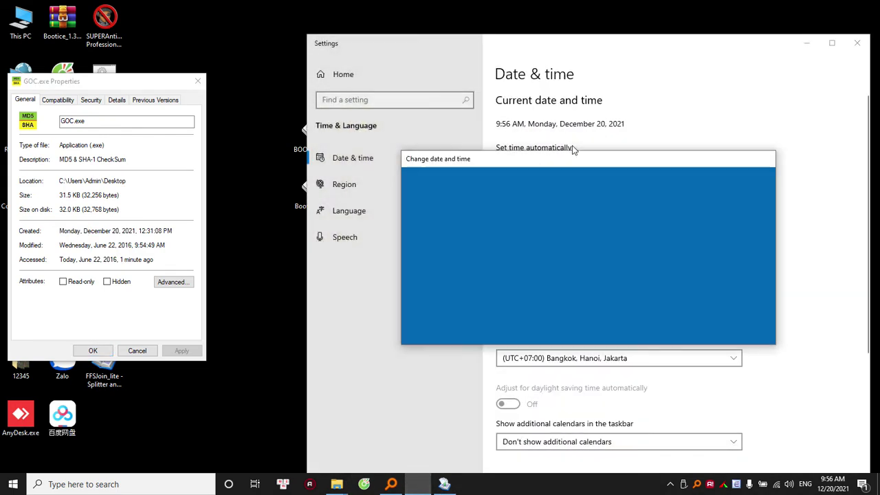
- Change the system time to 12:31 PM, minimize Settings, and select MD5.SHA.exe
{"action": "left_click", "coordinate": [449, 277]}
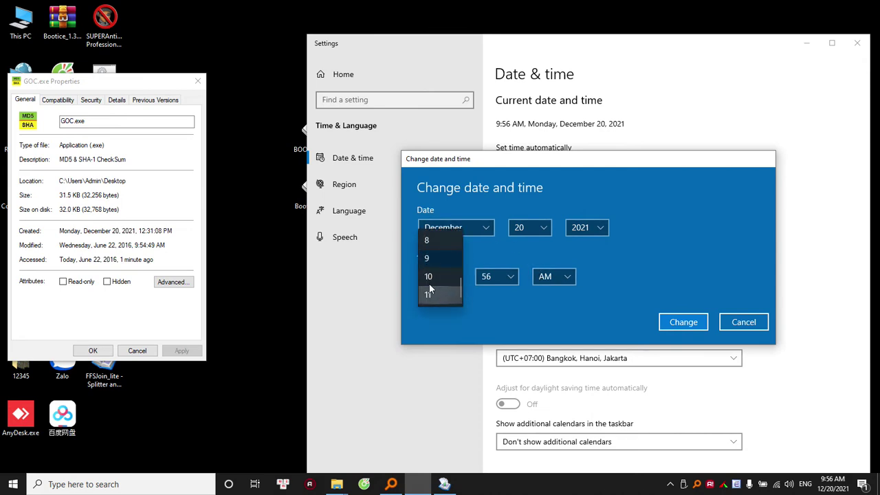
{"action": "scroll", "coordinate": [430, 296], "scroll_direction": "down", "scroll_amount": 4}
{"action": "left_click", "coordinate": [437, 241]}
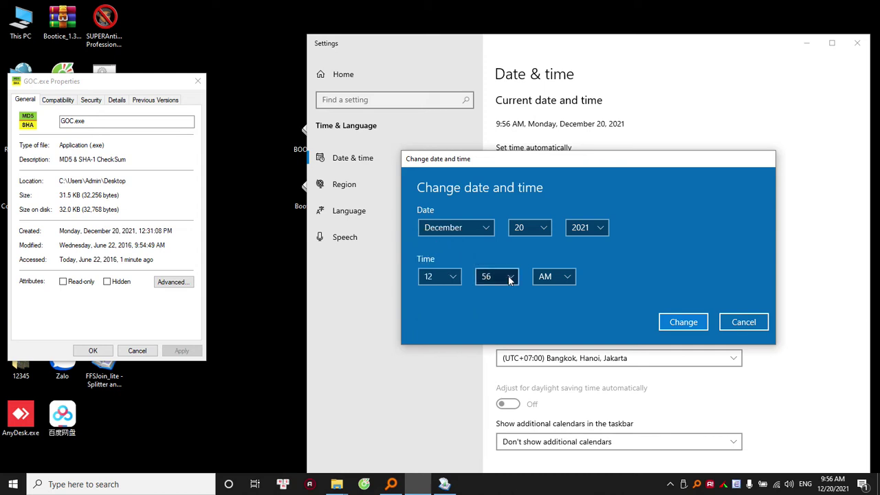
{"action": "left_click", "coordinate": [496, 276]}
{"action": "scroll", "coordinate": [503, 249], "scroll_direction": "up", "scroll_amount": 6}
{"action": "scroll", "coordinate": [503, 248], "scroll_direction": "up", "scroll_amount": 3}
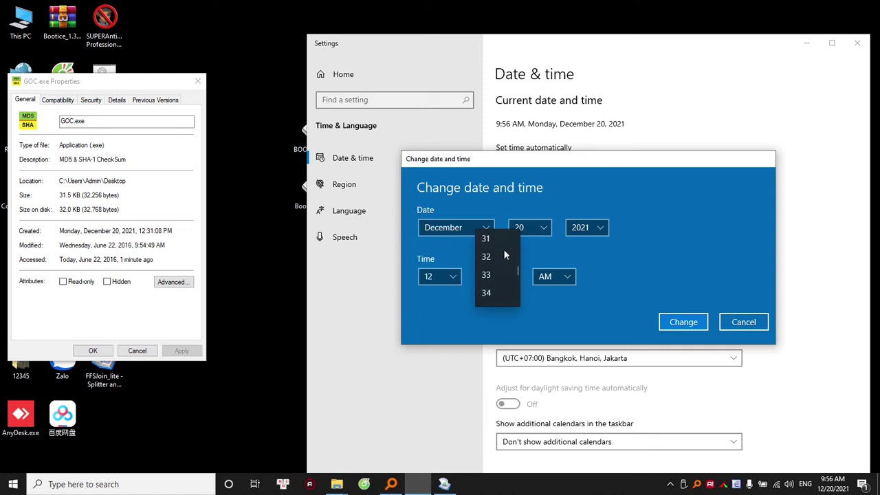
{"action": "left_click", "coordinate": [489, 290]}
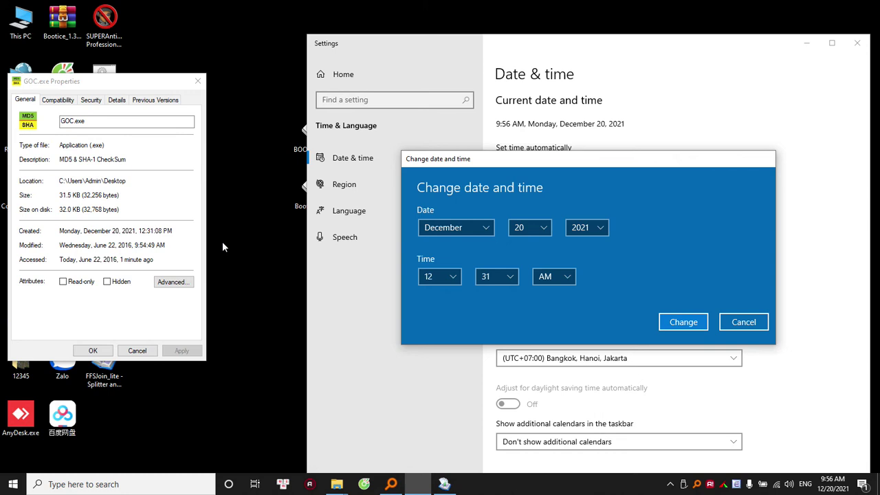
{"action": "left_click", "coordinate": [558, 278]}
{"action": "left_click", "coordinate": [696, 324]}
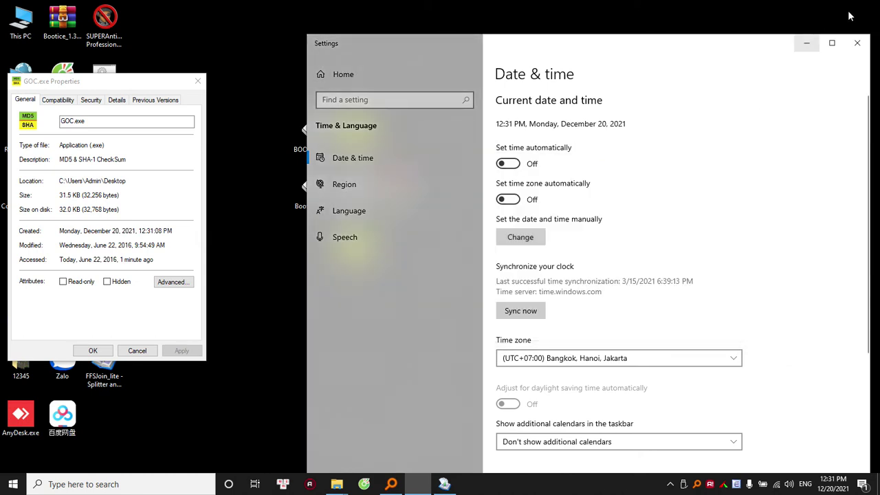
{"action": "left_click", "coordinate": [804, 42]}
{"action": "left_click", "coordinate": [364, 255]}
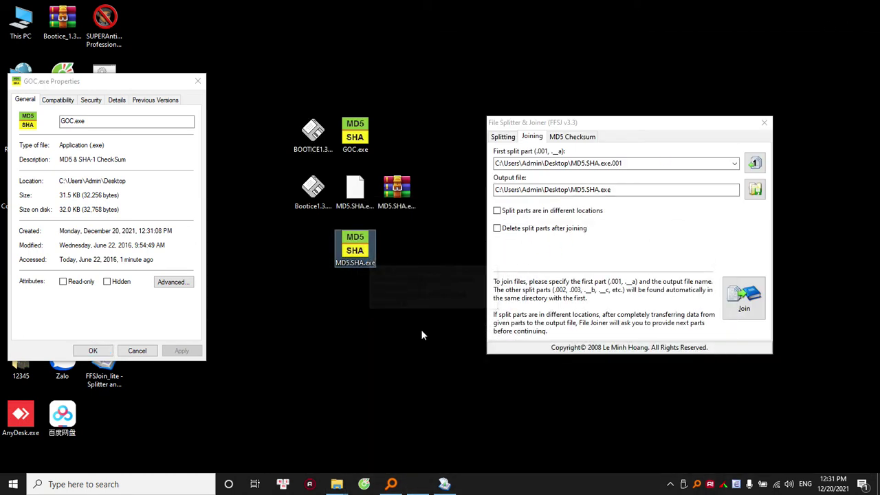
- Close GOC.exe's properties and paste a copy of MD5.SHA.exe below the original
{"action": "left_click", "coordinate": [136, 350]}
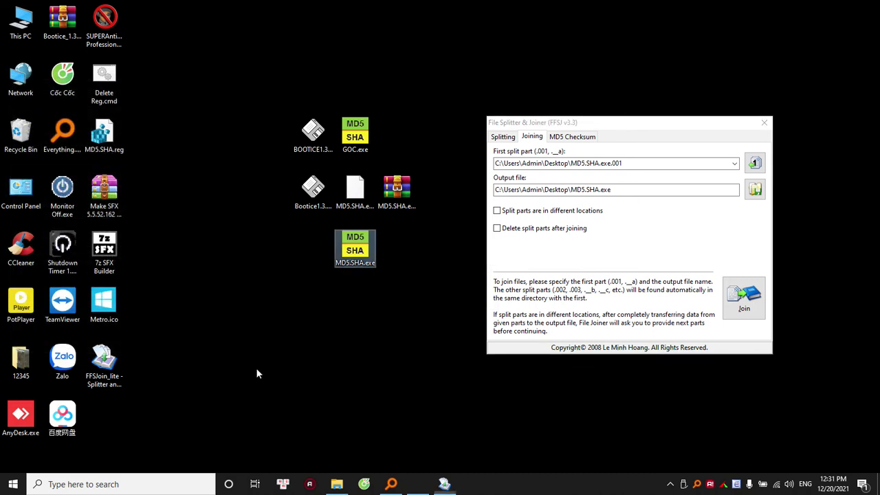
{"action": "key", "text": "ctrl+v"}
{"action": "left_click_drag", "start_coordinate": [109, 425], "coordinate": [365, 310]}
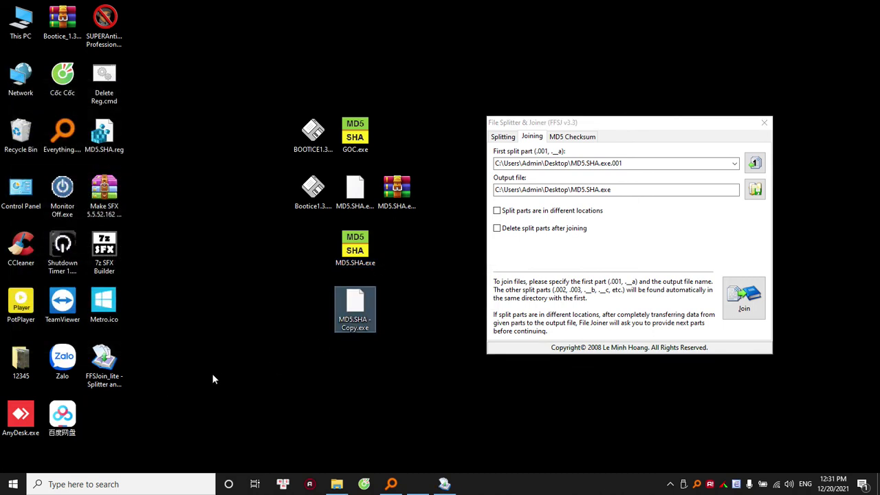
{"action": "left_click", "coordinate": [374, 219]}
- Compare the copy's Created time (December 20, 2021, 12:31:38 PM) with GOC.exe's and the current clock
{"action": "right_click", "coordinate": [354, 136]}
{"action": "left_click", "coordinate": [405, 464]}
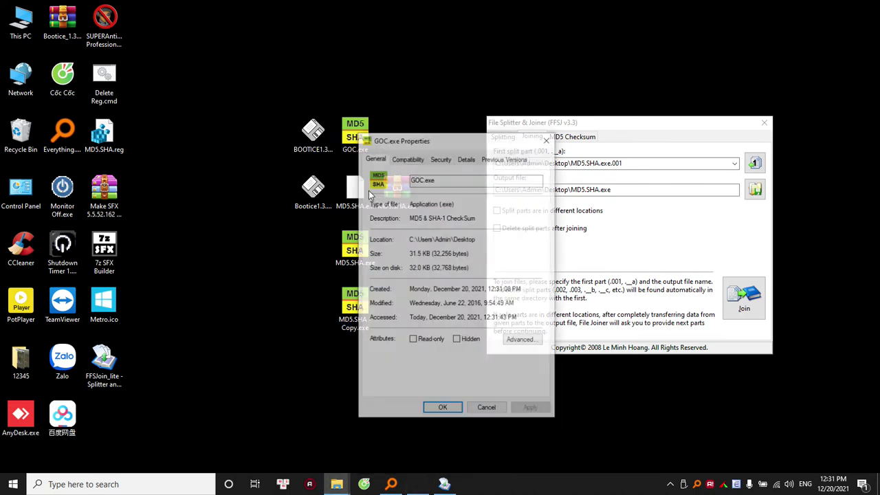
{"action": "left_click_drag", "start_coordinate": [442, 138], "coordinate": [101, 94]}
{"action": "right_click", "coordinate": [364, 323]}
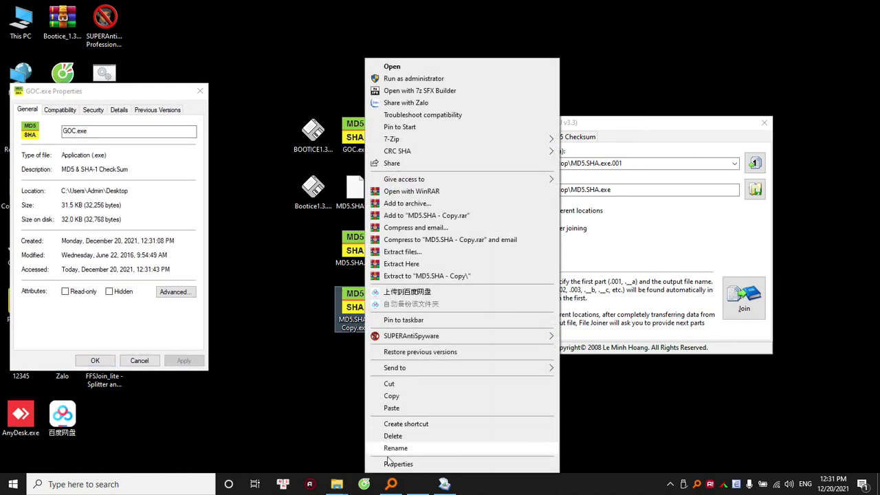
{"action": "left_click", "coordinate": [395, 464]}
{"action": "left_click_drag", "start_coordinate": [444, 176], "coordinate": [269, 94]}
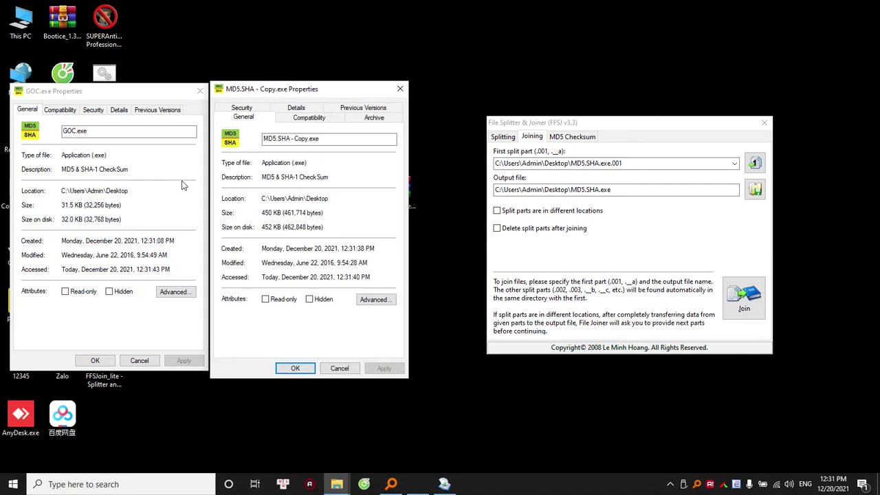
{"action": "left_click", "coordinate": [185, 239]}
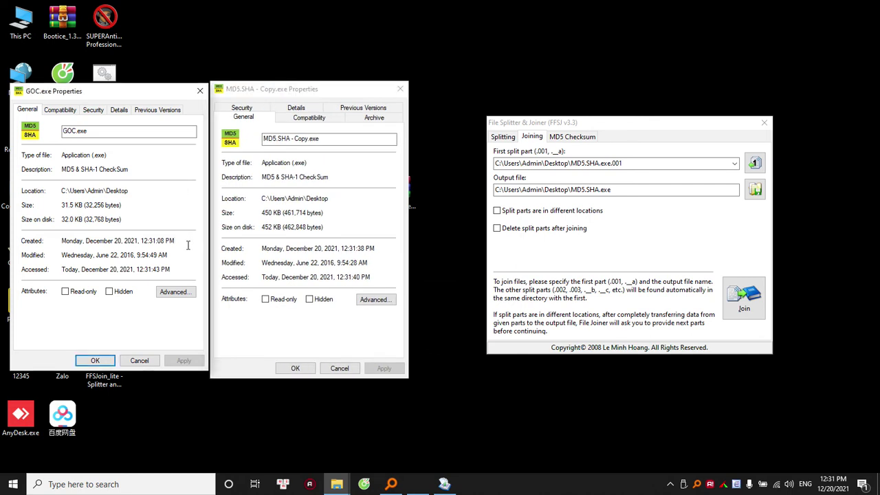
{"action": "left_click_drag", "start_coordinate": [374, 249], "coordinate": [262, 255]}
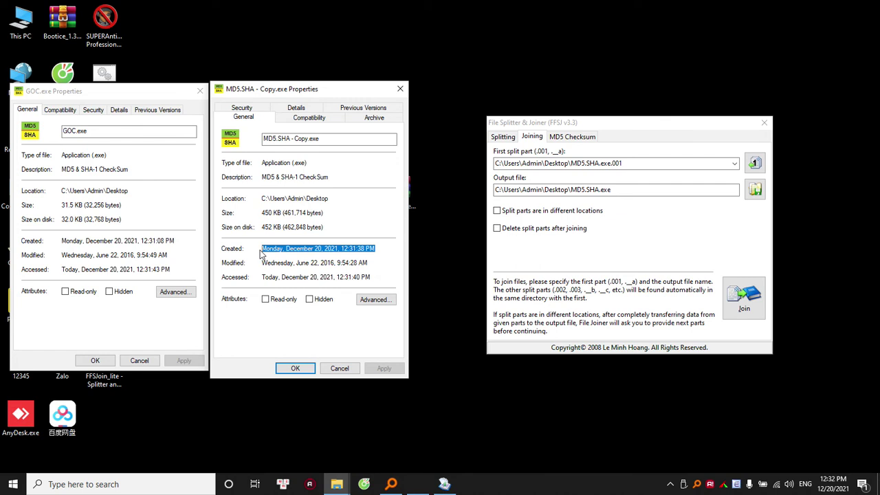
{"action": "left_click", "coordinate": [832, 483]}
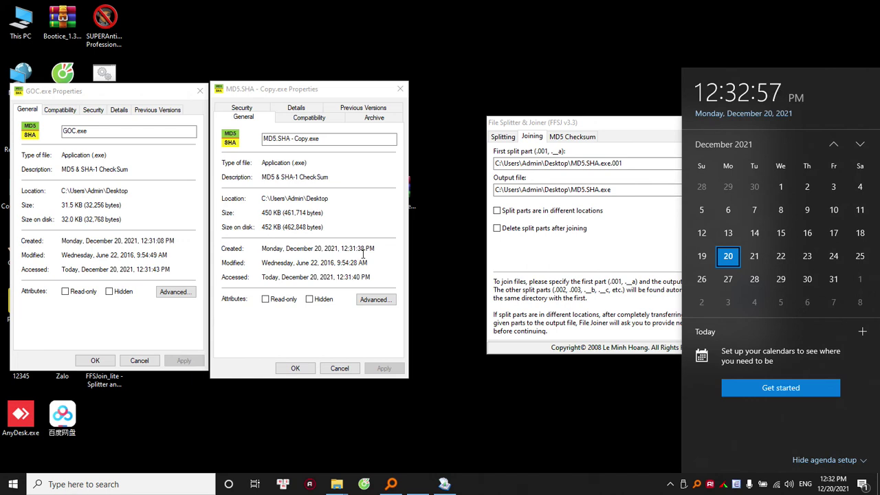
{"action": "left_click", "coordinate": [339, 368]}
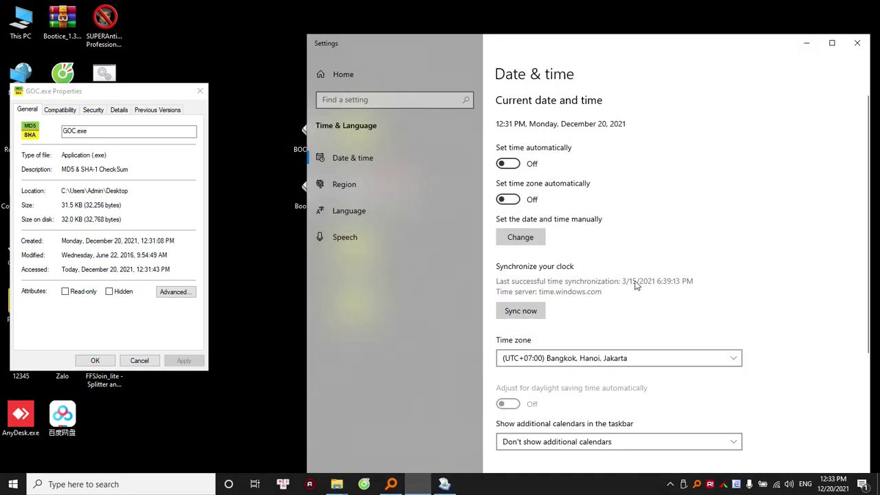
- Reset the clock's minutes to 31 (12:31 PM) and minimize Settings
{"action": "left_click", "coordinate": [530, 237]}
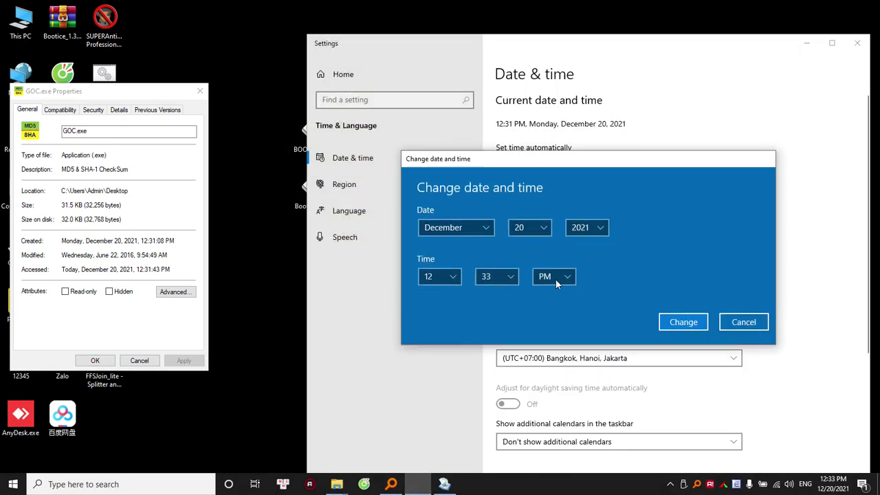
{"action": "left_click", "coordinate": [516, 279]}
{"action": "scroll", "coordinate": [514, 279], "scroll_direction": "up", "scroll_amount": 4}
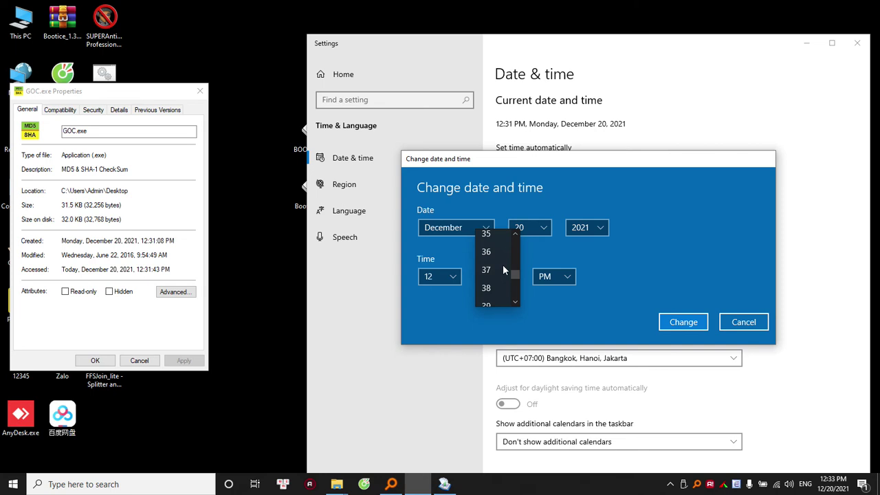
{"action": "scroll", "coordinate": [503, 265], "scroll_direction": "down", "scroll_amount": 5}
{"action": "scroll", "coordinate": [502, 264], "scroll_direction": "up", "scroll_amount": 8}
{"action": "scroll", "coordinate": [502, 264], "scroll_direction": "down", "scroll_amount": 4}
{"action": "left_click", "coordinate": [495, 271]}
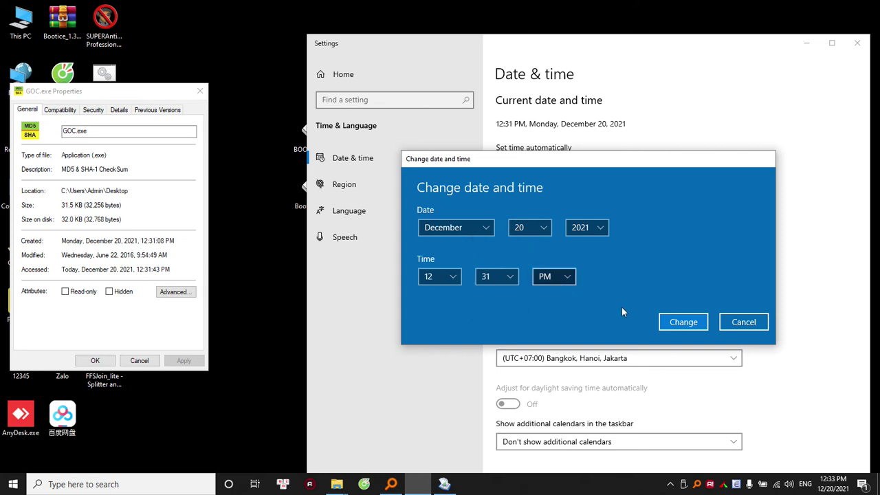
{"action": "left_click", "coordinate": [681, 322]}
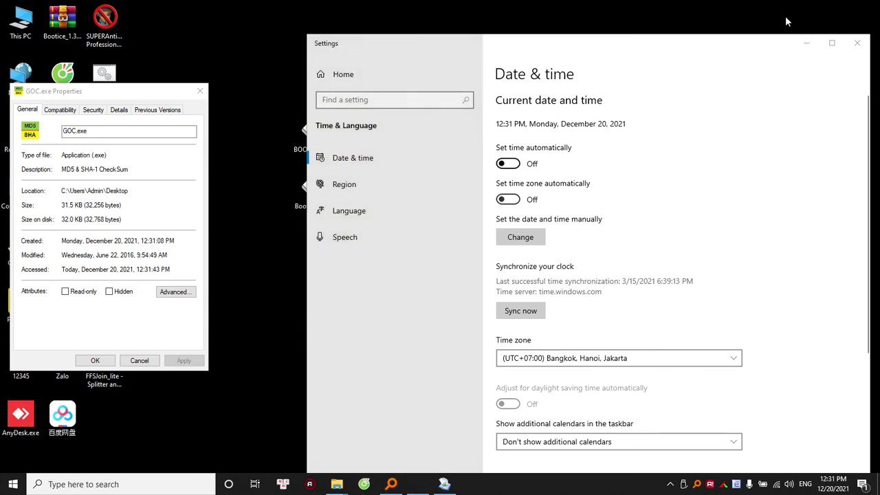
{"action": "left_click", "coordinate": [806, 42]}
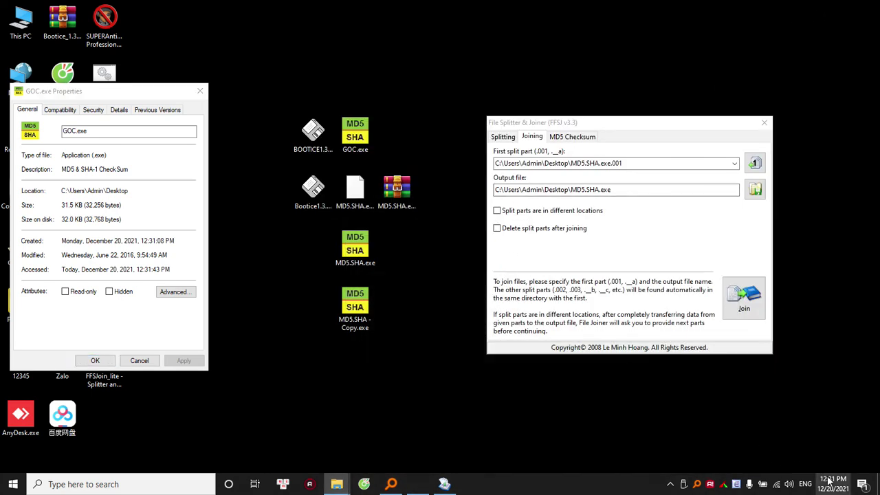
- Check the clock, create MD5.SHA - Copy (2).exe, and inspect its Created time
{"action": "left_click", "coordinate": [830, 482]}
{"action": "left_click", "coordinate": [453, 344]}
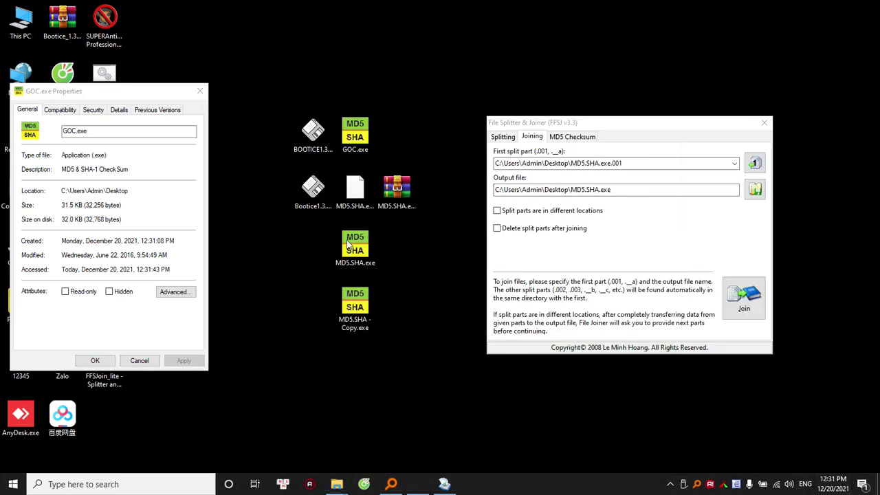
{"action": "left_click_drag", "start_coordinate": [348, 244], "coordinate": [380, 283]}
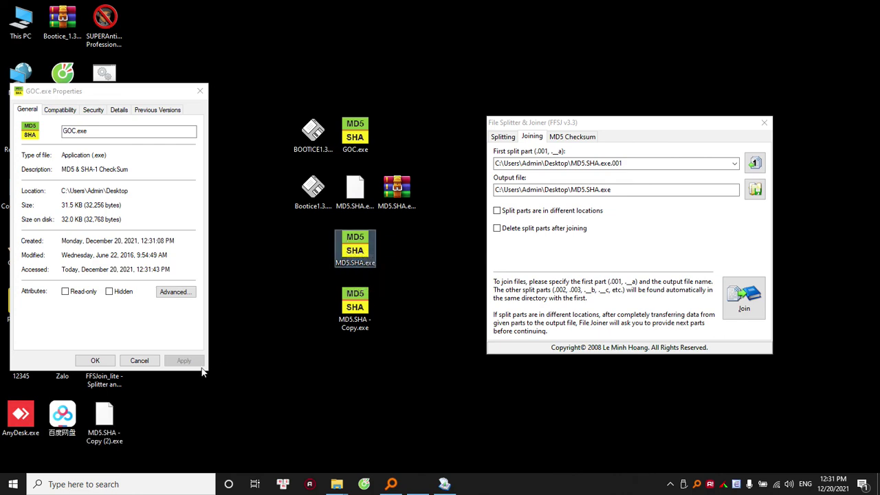
{"action": "left_click_drag", "start_coordinate": [110, 428], "coordinate": [304, 289]}
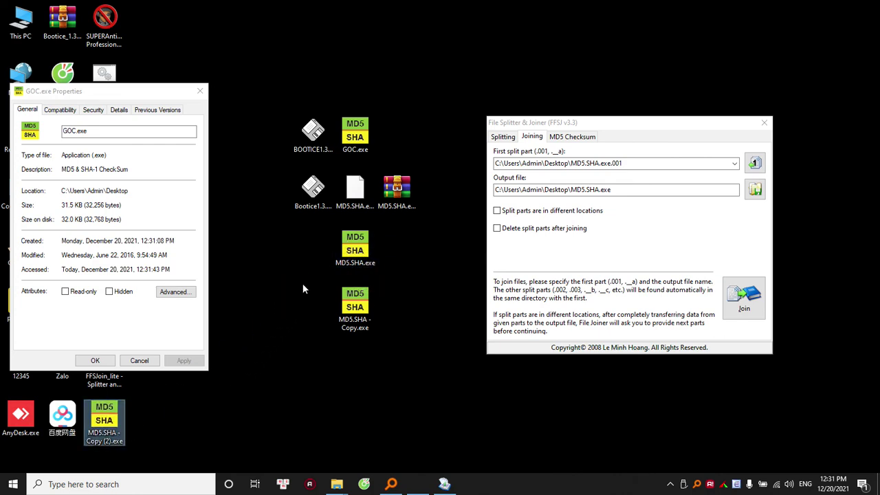
{"action": "right_click", "coordinate": [304, 289]}
{"action": "left_click", "coordinate": [338, 464]}
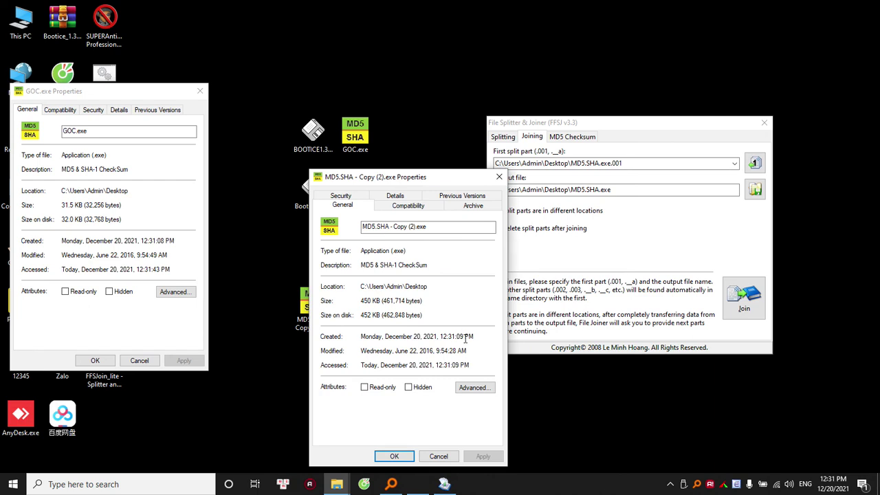
{"action": "left_click_drag", "start_coordinate": [476, 337], "coordinate": [447, 337]}
{"action": "left_click_drag", "start_coordinate": [476, 338], "coordinate": [445, 351]}
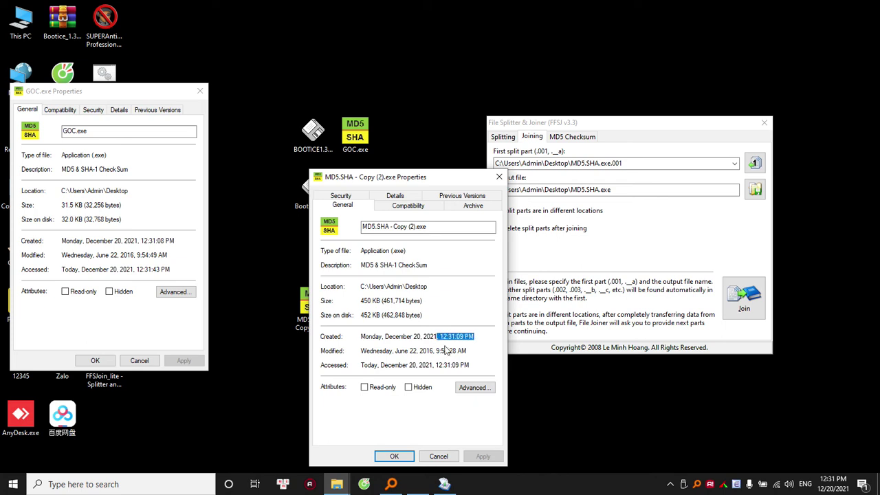
{"action": "left_click", "coordinate": [439, 457]}
- Delete both MD5.SHA copies and close GOC.exe's properties
{"action": "left_click_drag", "start_coordinate": [443, 376], "coordinate": [306, 290]}
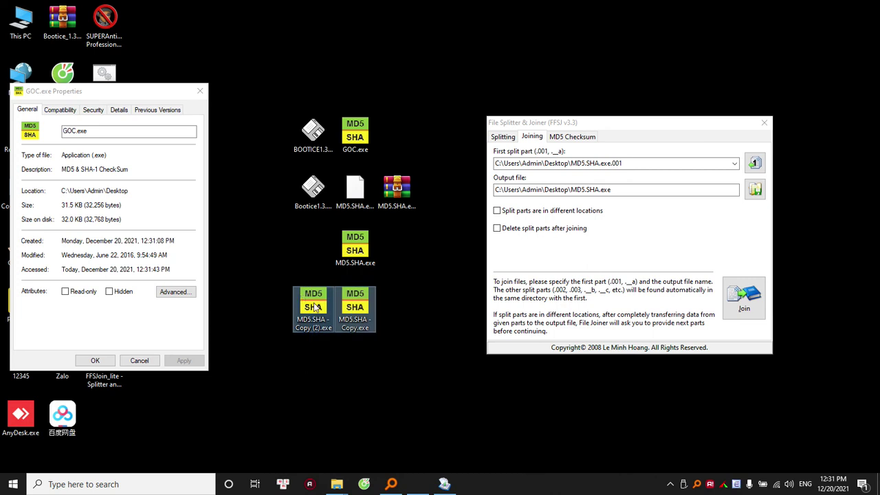
{"action": "right_click", "coordinate": [315, 310]}
{"action": "left_click", "coordinate": [348, 447]}
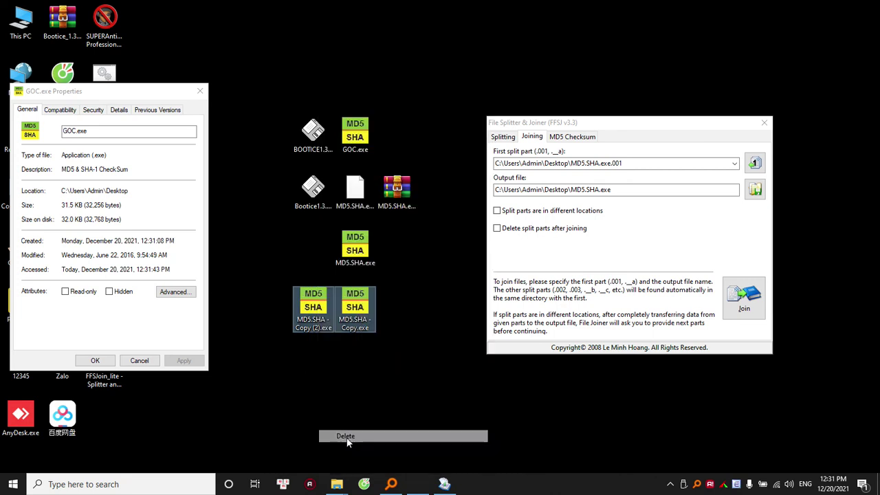
{"action": "key", "text": "Delete"}
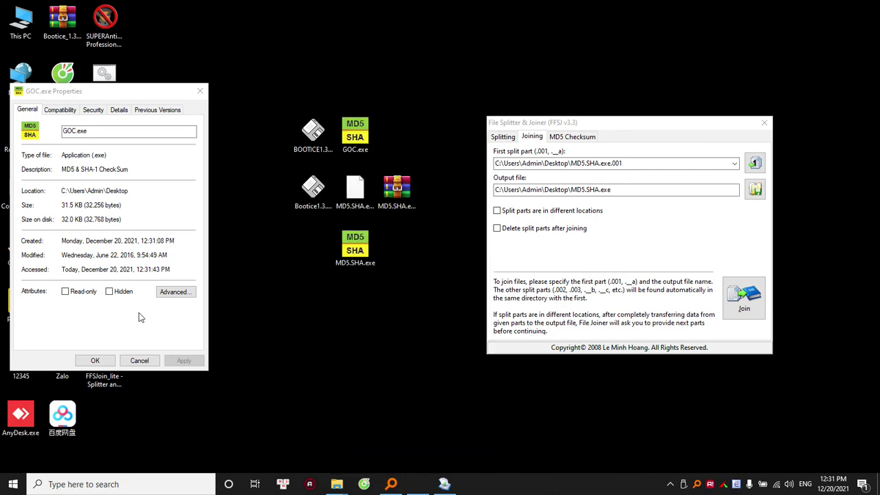
{"action": "left_click", "coordinate": [138, 360]}
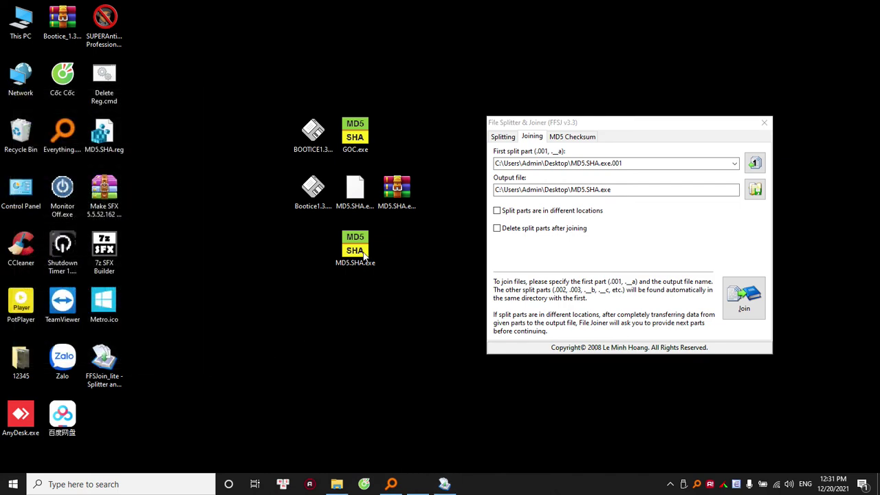
{"action": "right_click", "coordinate": [364, 256]}
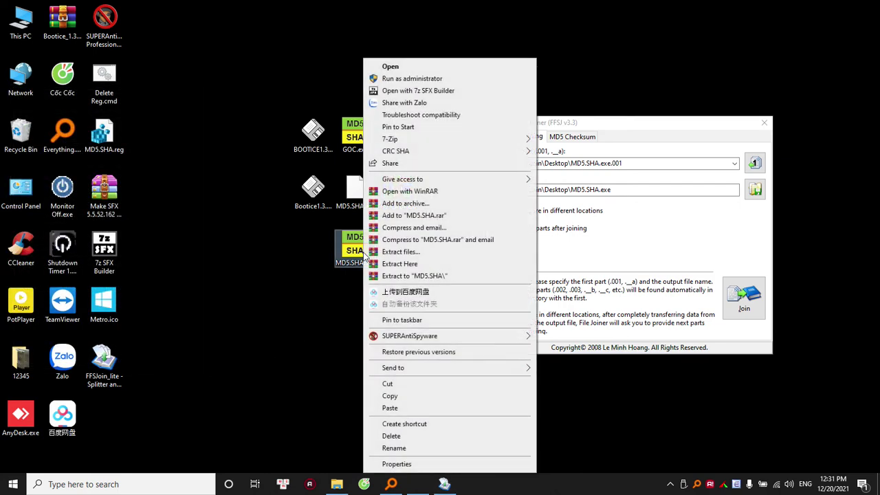
{"action": "left_click", "coordinate": [438, 190]}
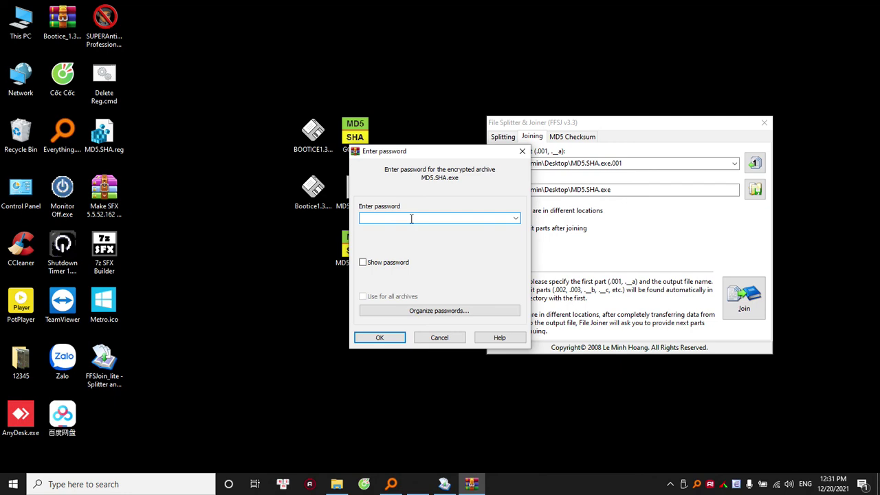
{"action": "type", "text": "123"}
{"action": "left_click", "coordinate": [389, 338]}
{"action": "double_click", "coordinate": [311, 199]}
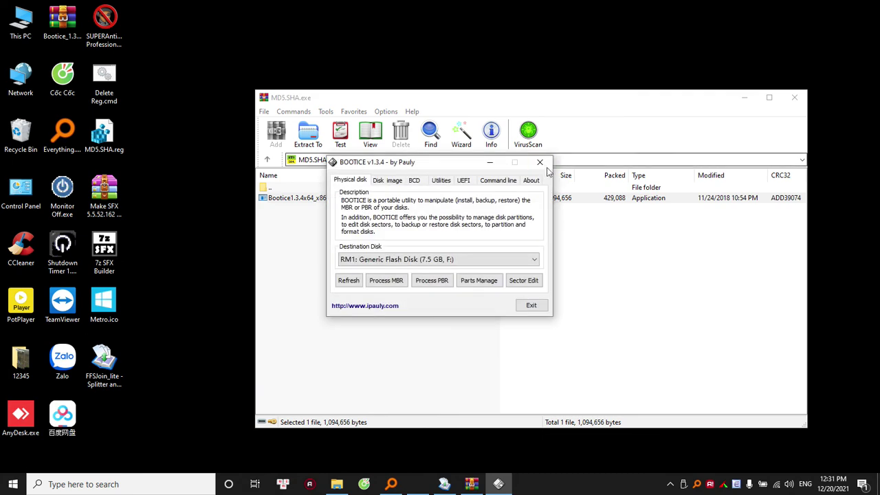
{"action": "left_click", "coordinate": [535, 162]}
{"action": "left_click", "coordinate": [794, 98]}
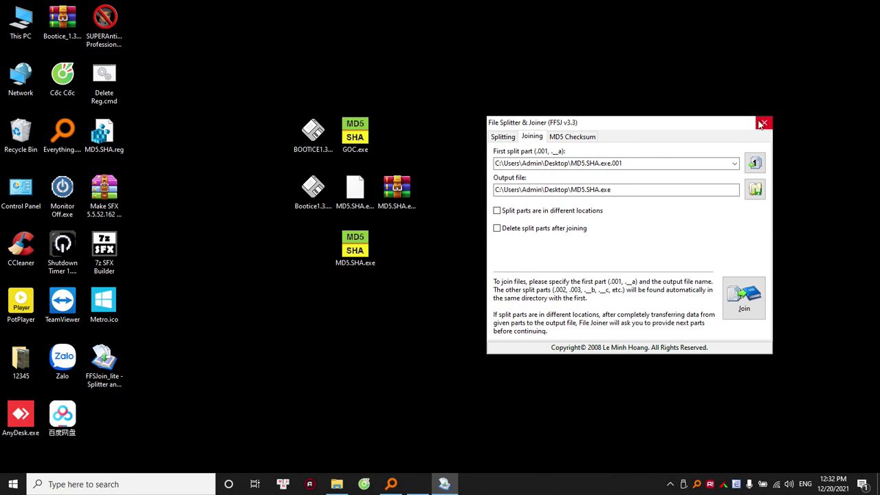
{"action": "left_click", "coordinate": [764, 123]}
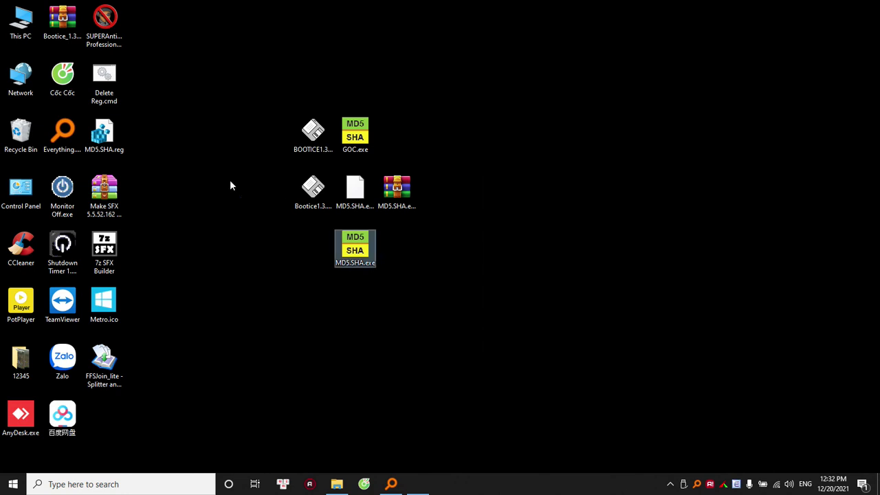
- Close the Everything search window and Settings, leaving MD5.SHA.exe deselected on the desktop
{"action": "right_click", "coordinate": [356, 259]}
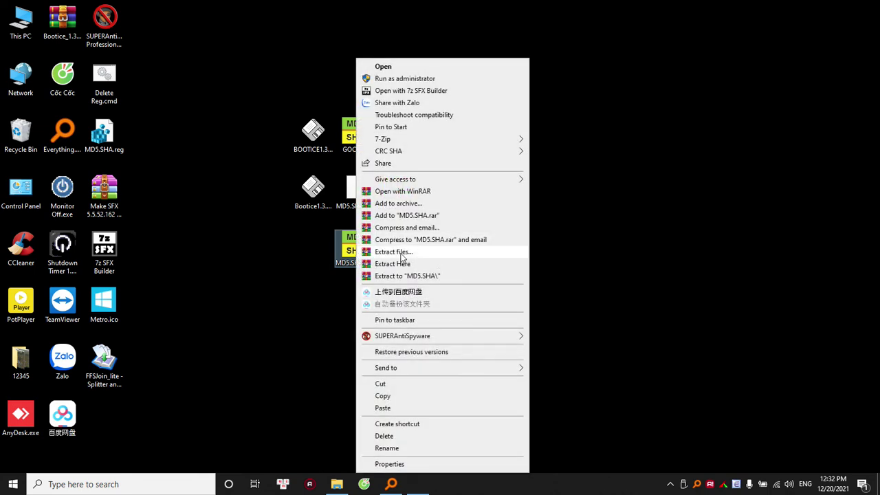
{"action": "left_click", "coordinate": [266, 283]}
{"action": "left_click", "coordinate": [366, 256]}
{"action": "left_click", "coordinate": [391, 484]}
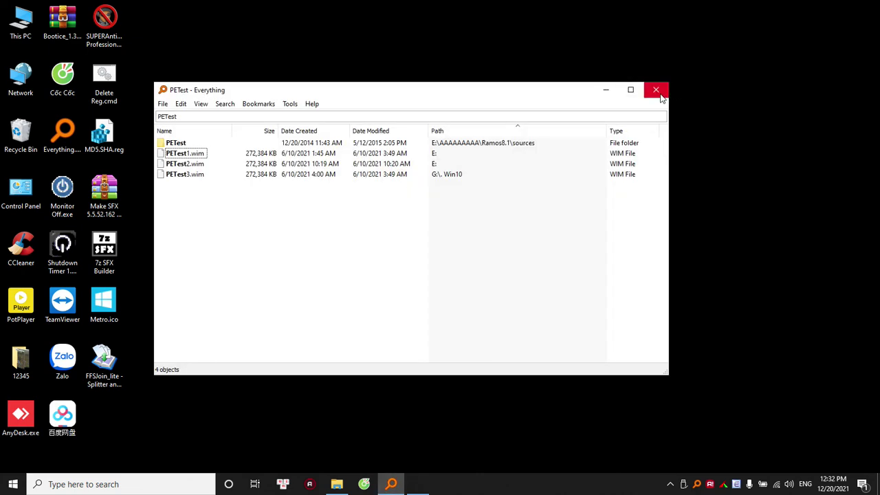
{"action": "left_click", "coordinate": [656, 89]}
{"action": "left_click", "coordinate": [393, 483]}
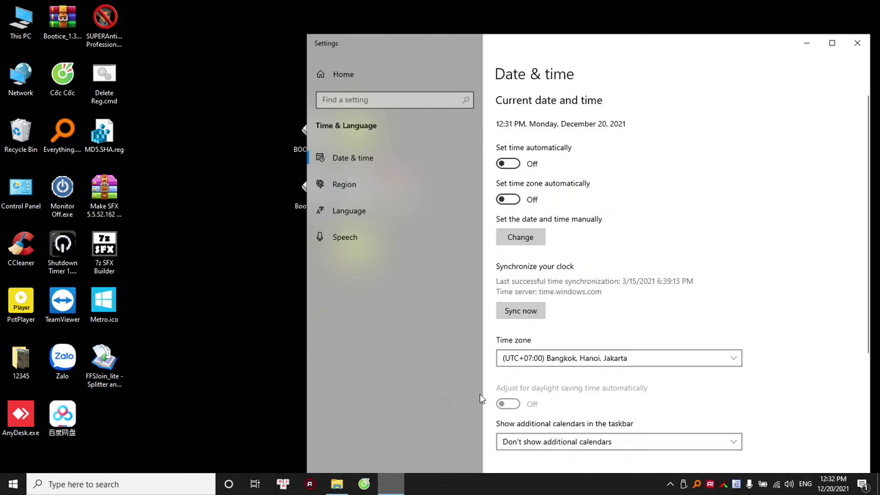
{"action": "left_click", "coordinate": [857, 44]}
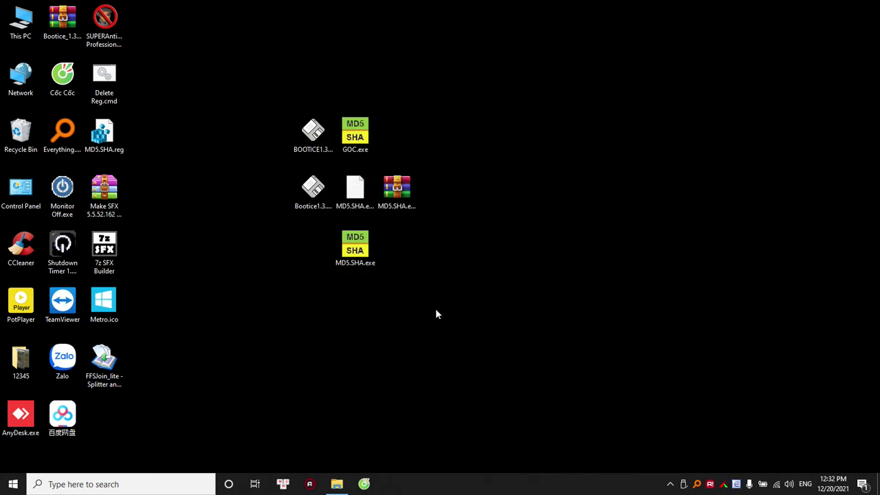
{"action": "left_click", "coordinate": [431, 320]}
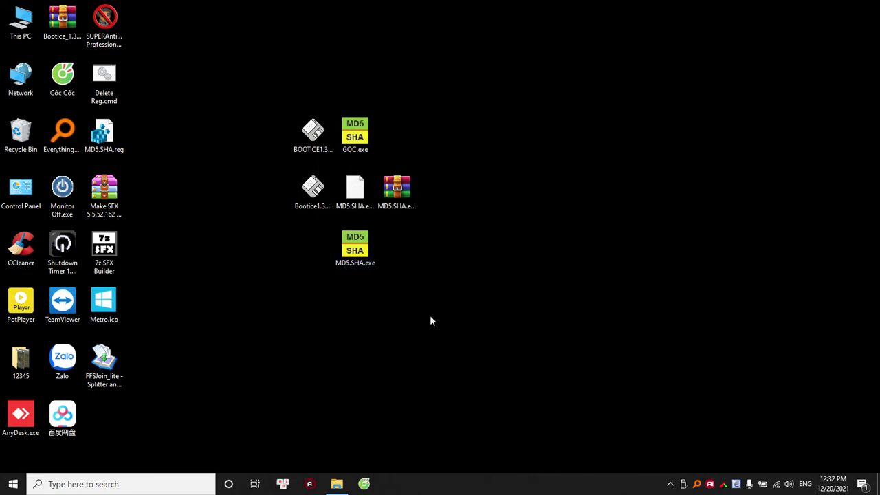